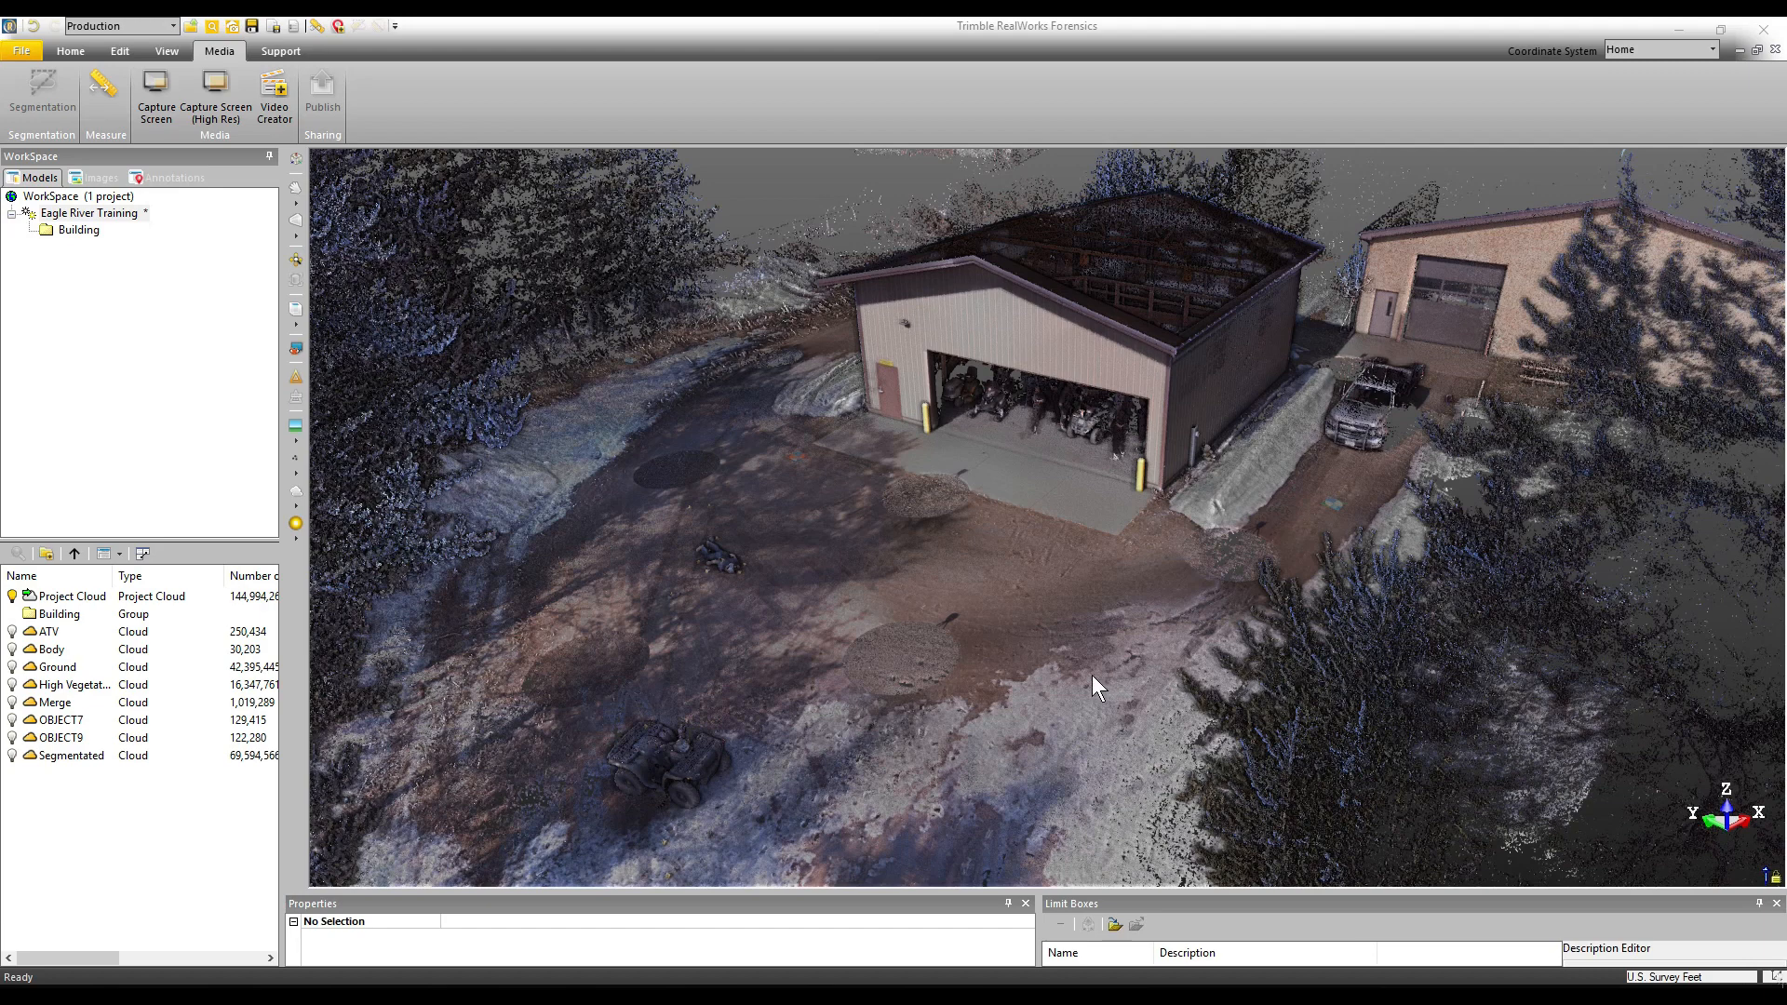
Hide the Project Cloud and display the Segmentated cloud of the garage scene
scroll(996, 665, "down", 4)
left_click_drag(935, 666, 975, 610)
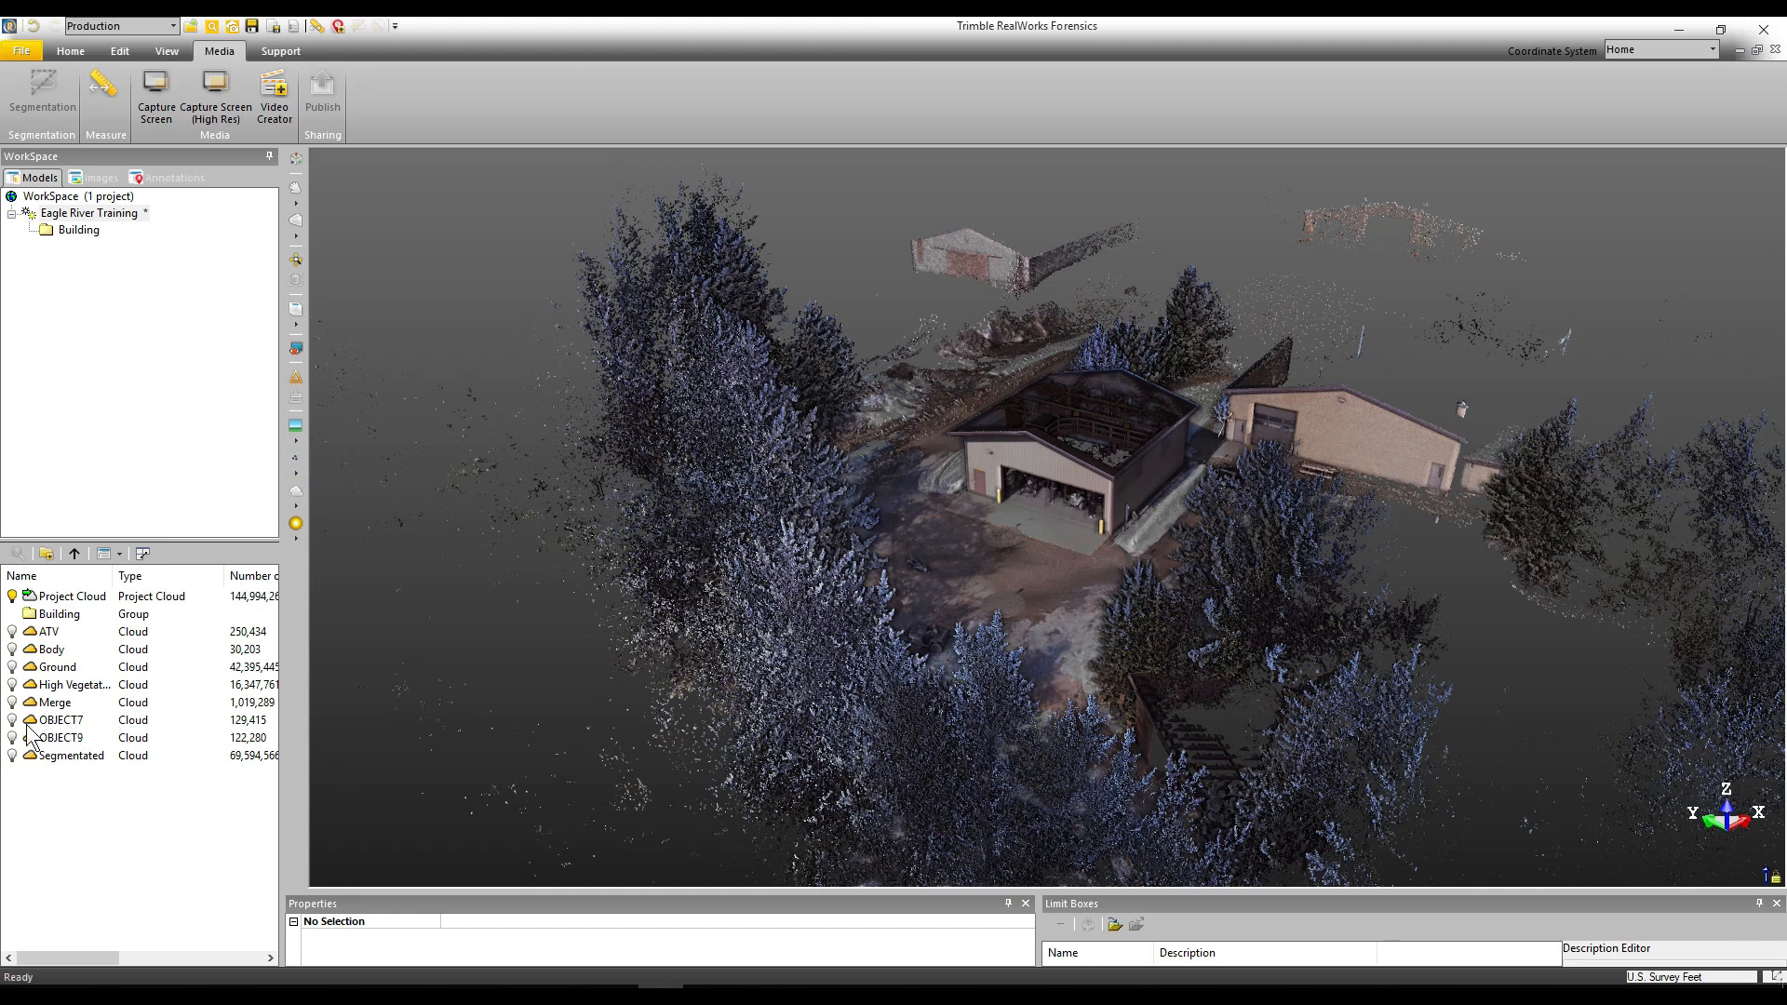
left_click(12, 597)
left_click(12, 755)
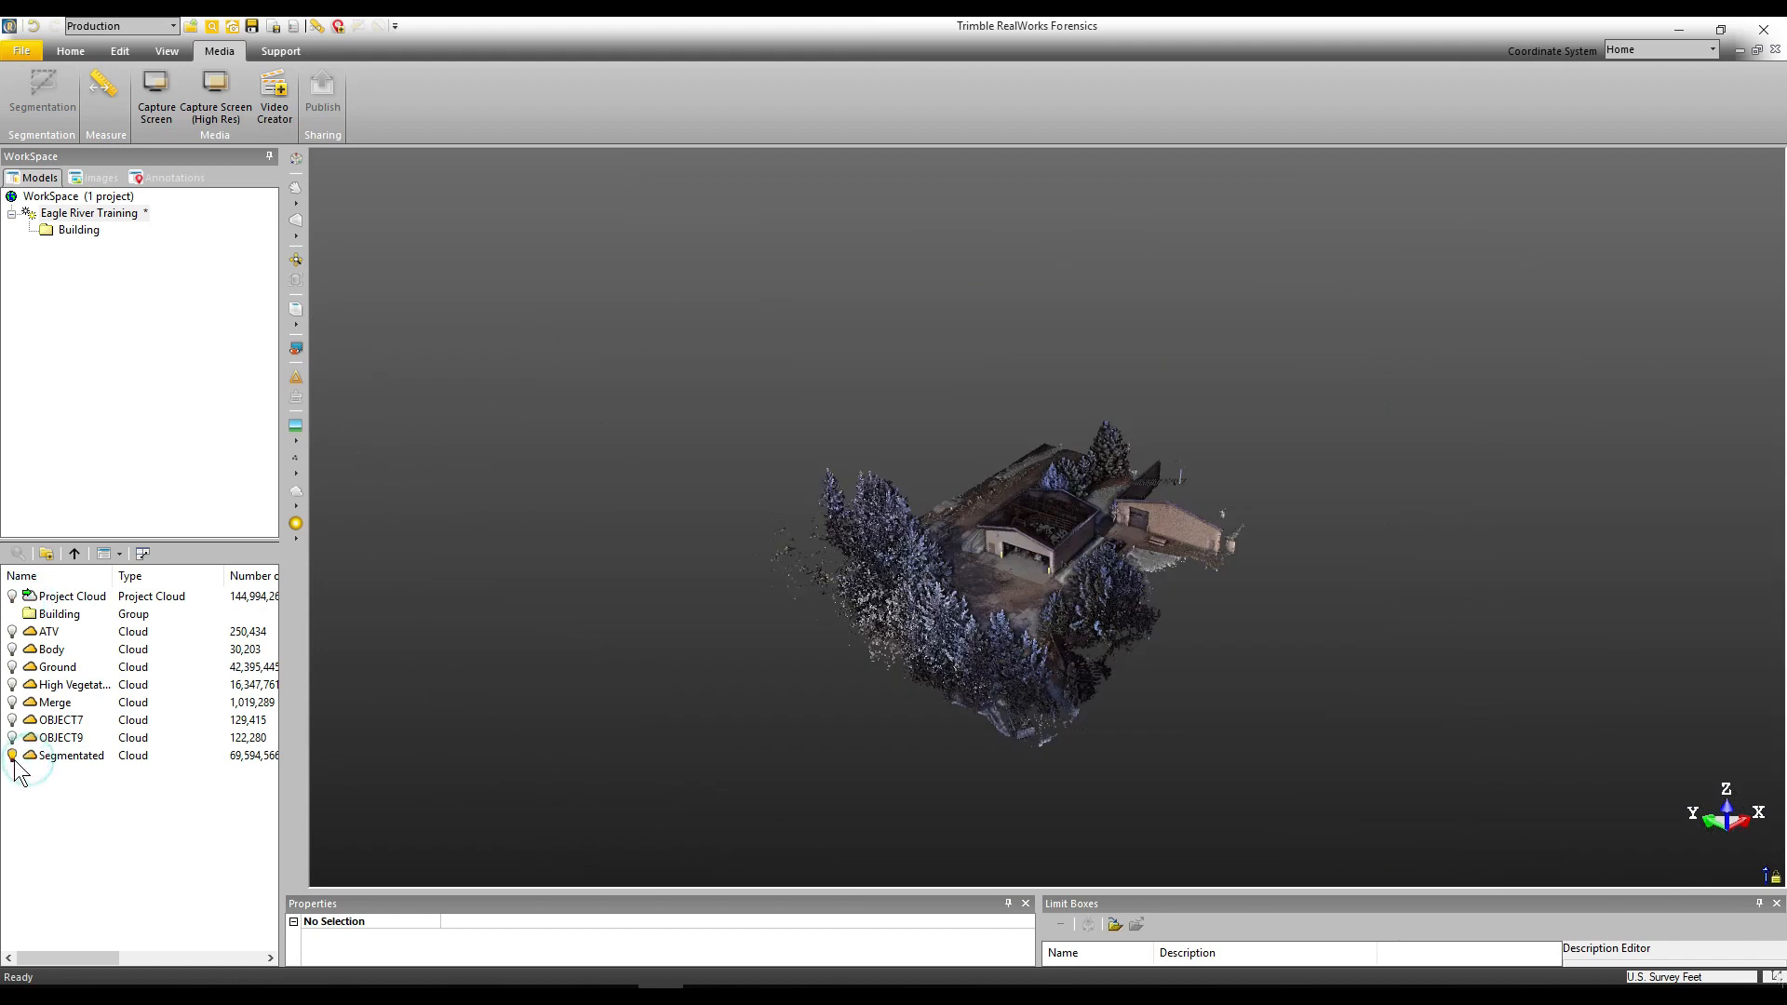
scroll(1008, 642, "up", 2)
scroll(1009, 642, "up", 5)
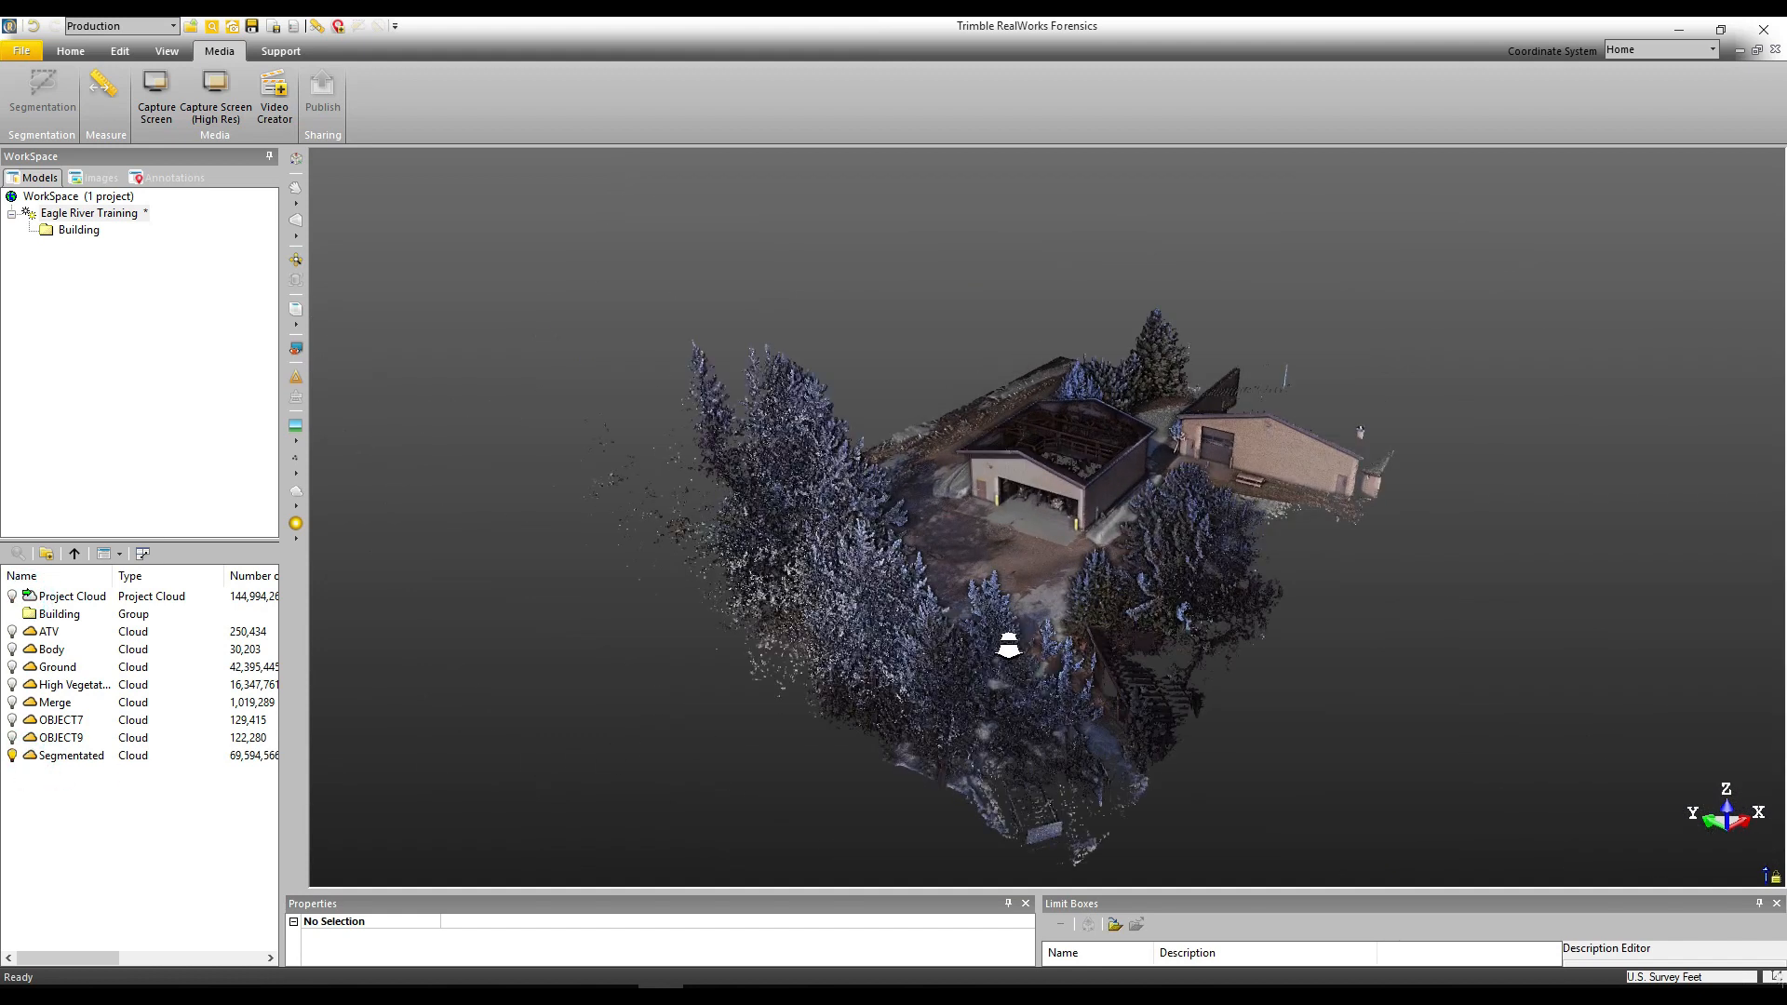
scroll(940, 607, "up", 2)
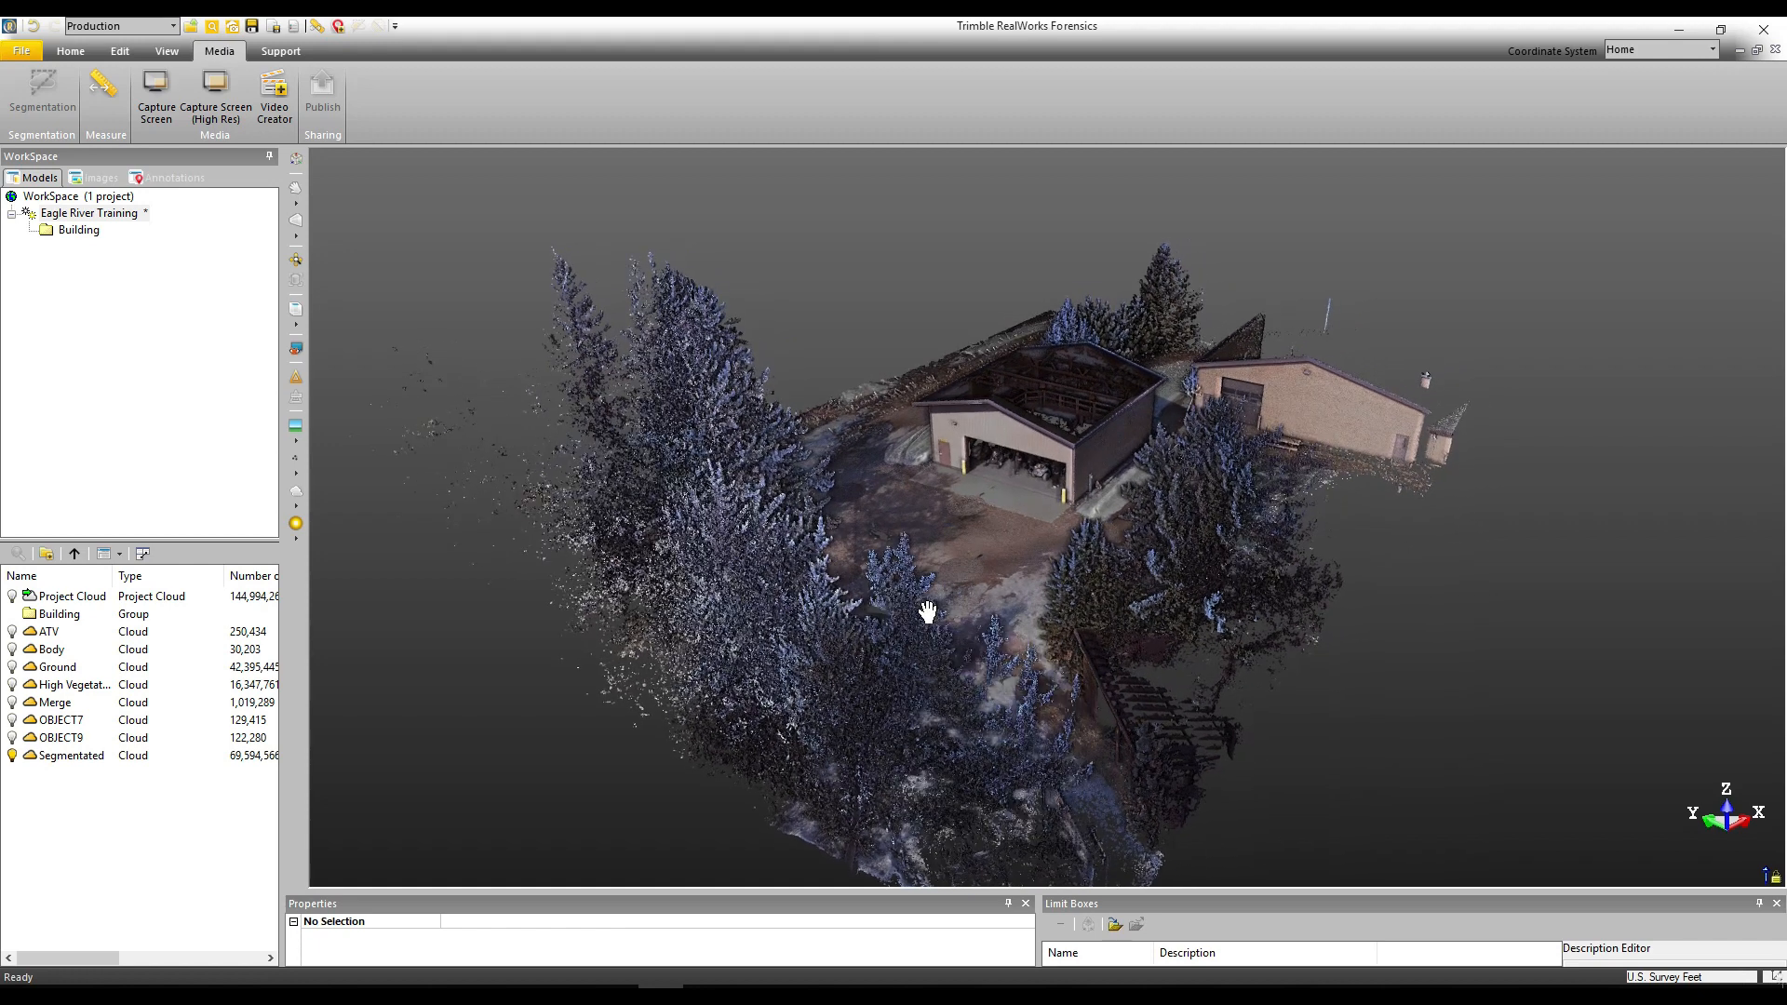
scroll(935, 594, "up", 4)
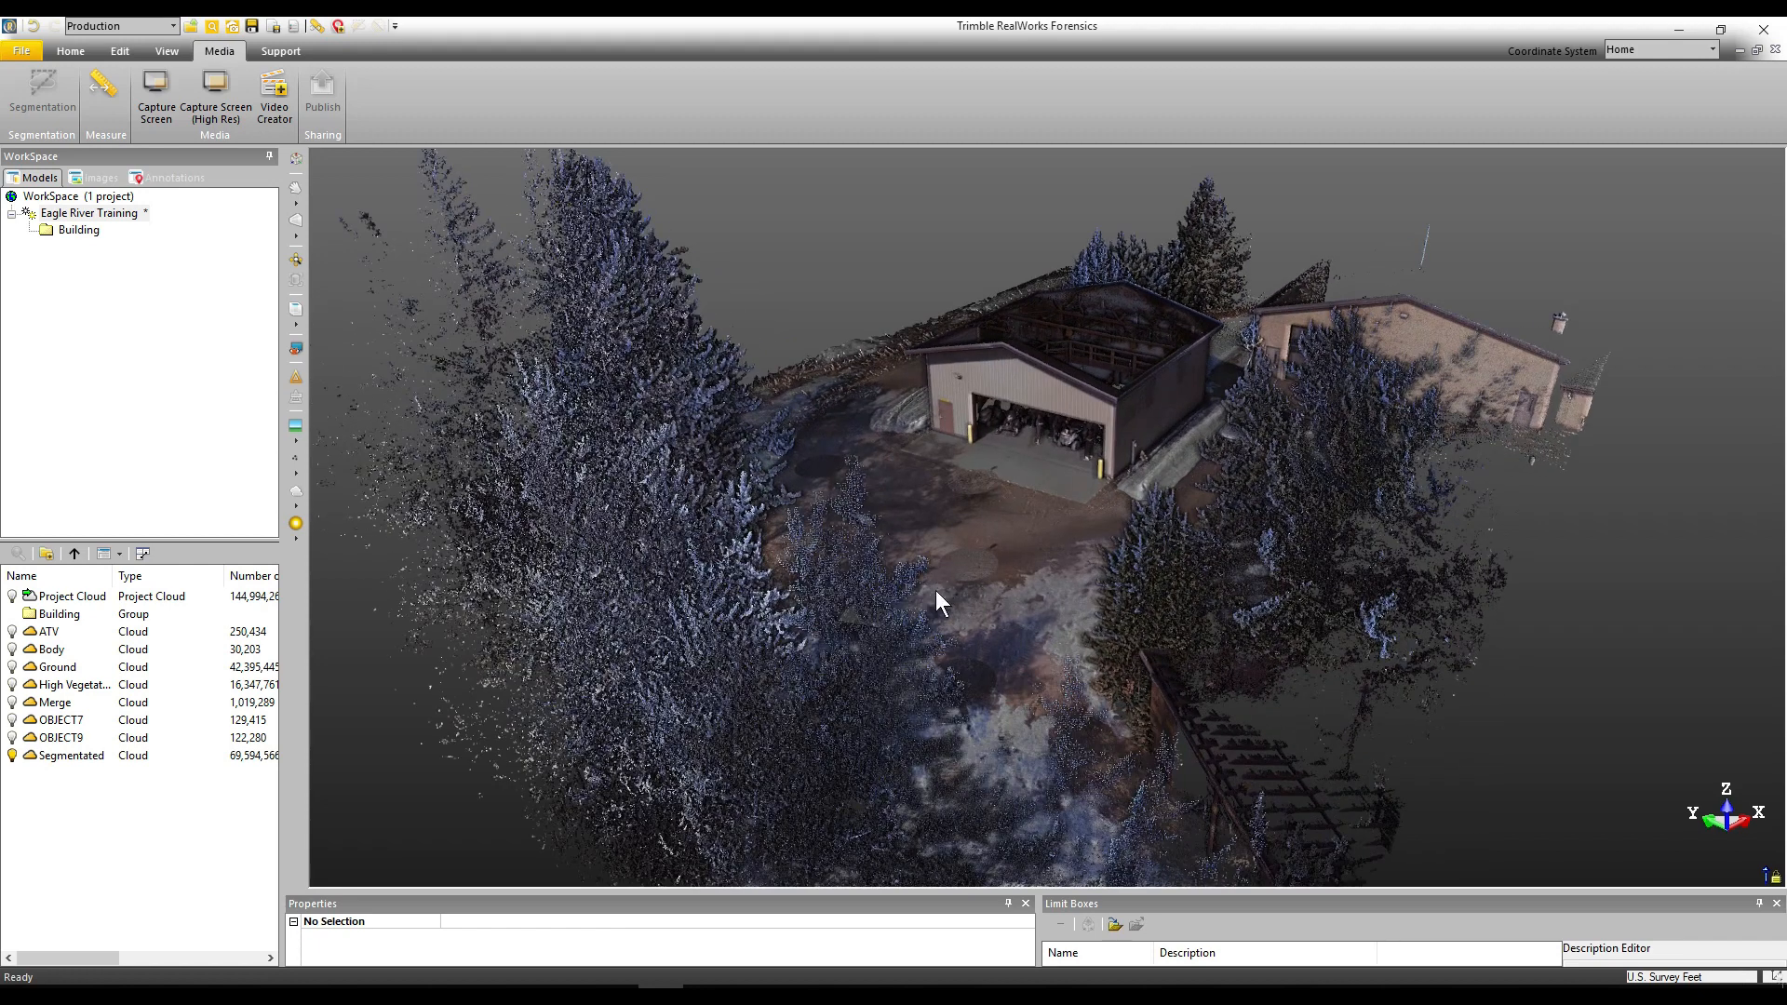
Hide the Segmentated cloud and display only the ATV cloud
left_click(14, 756)
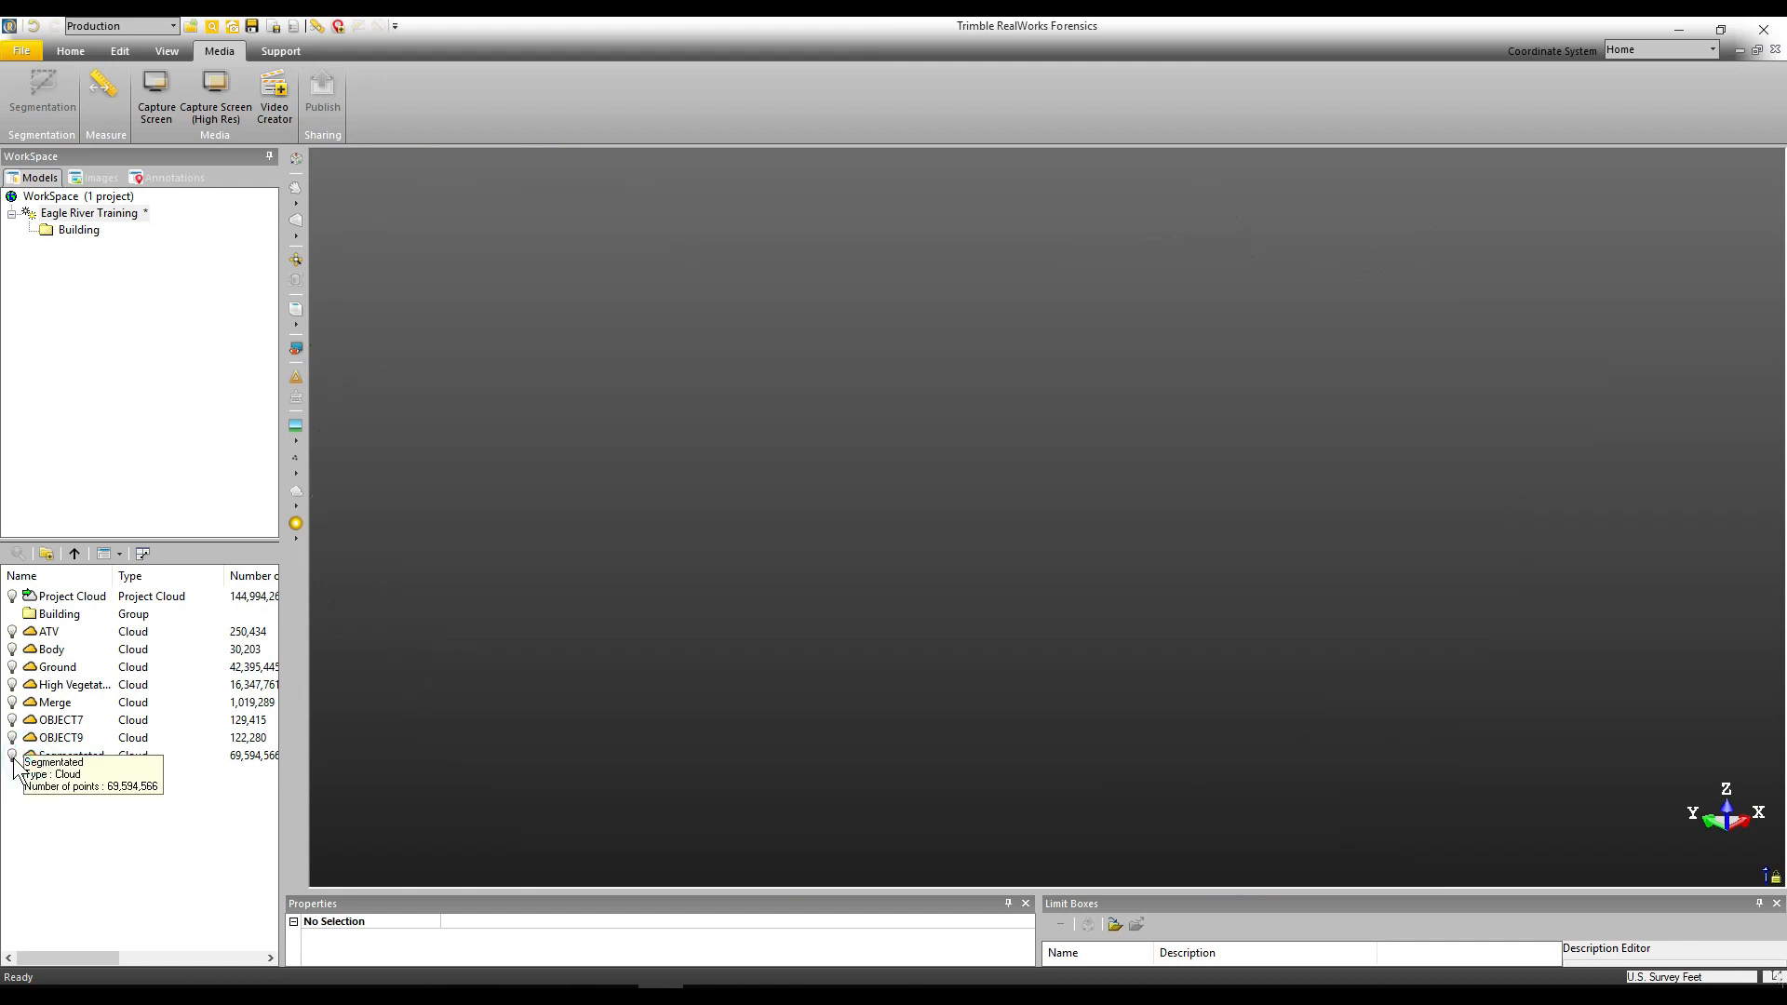
left_click(12, 631)
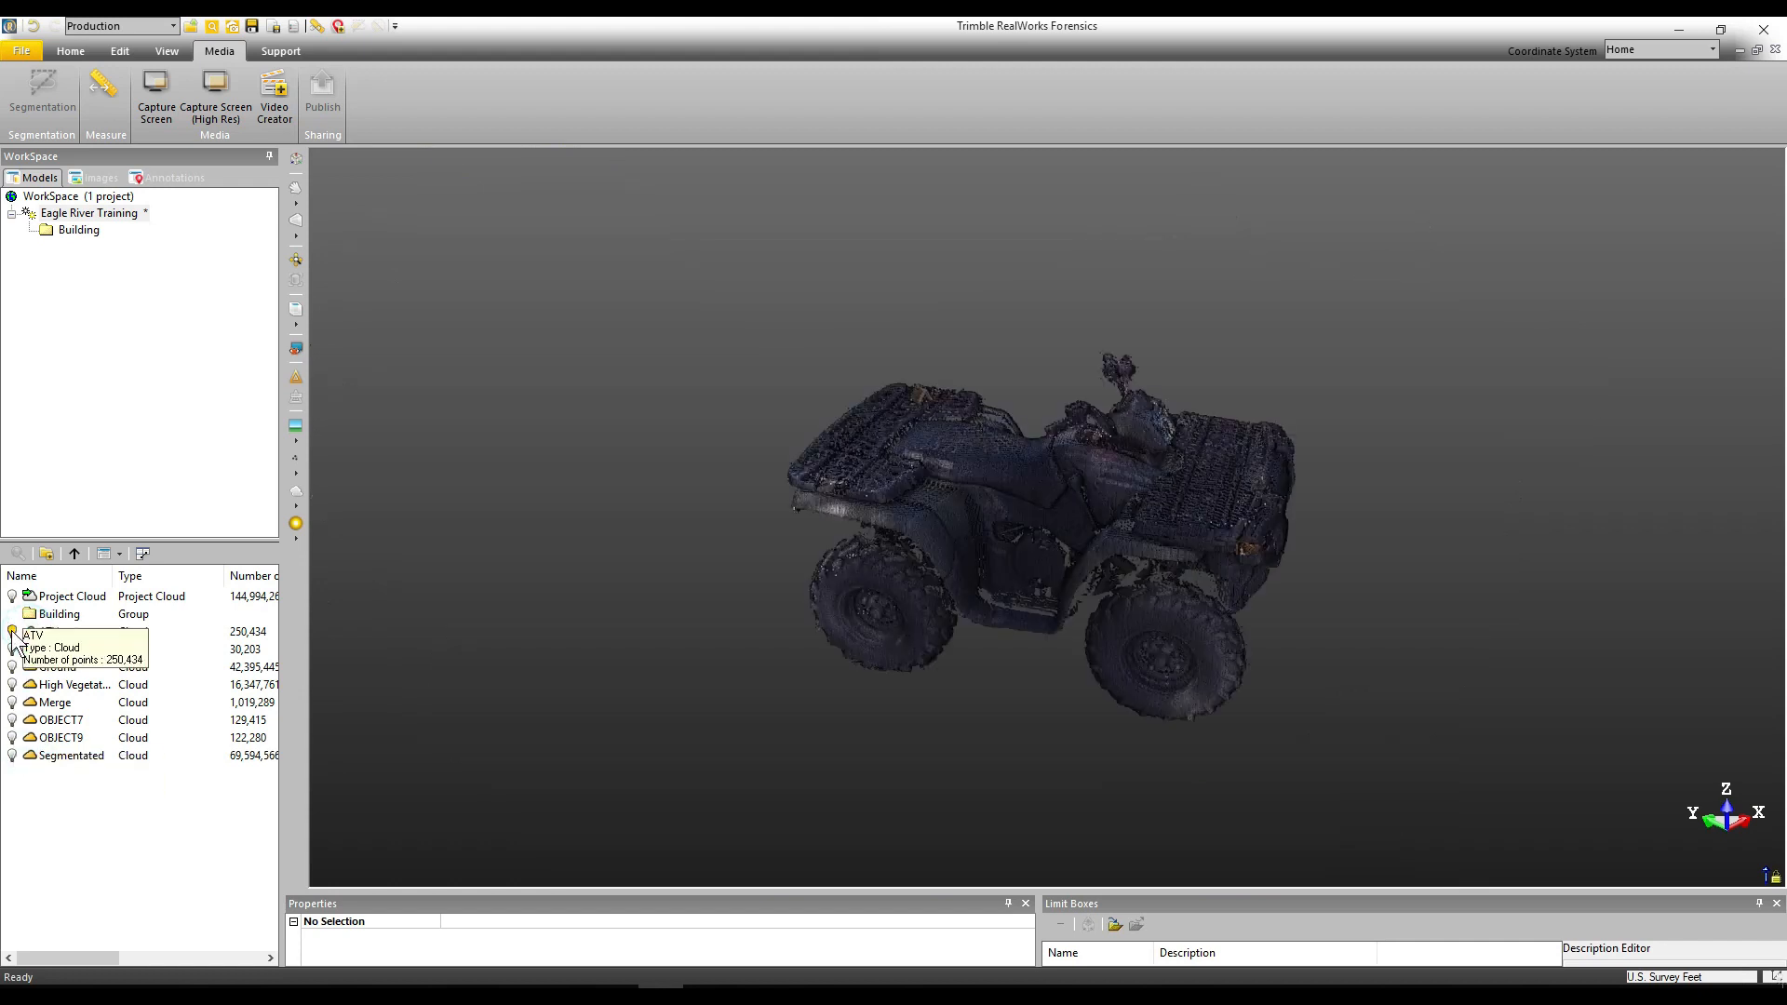
scroll(1101, 534, "up", 1)
left_click_drag(1104, 555, 1069, 550)
middle_click_drag(1061, 531, 1007, 518)
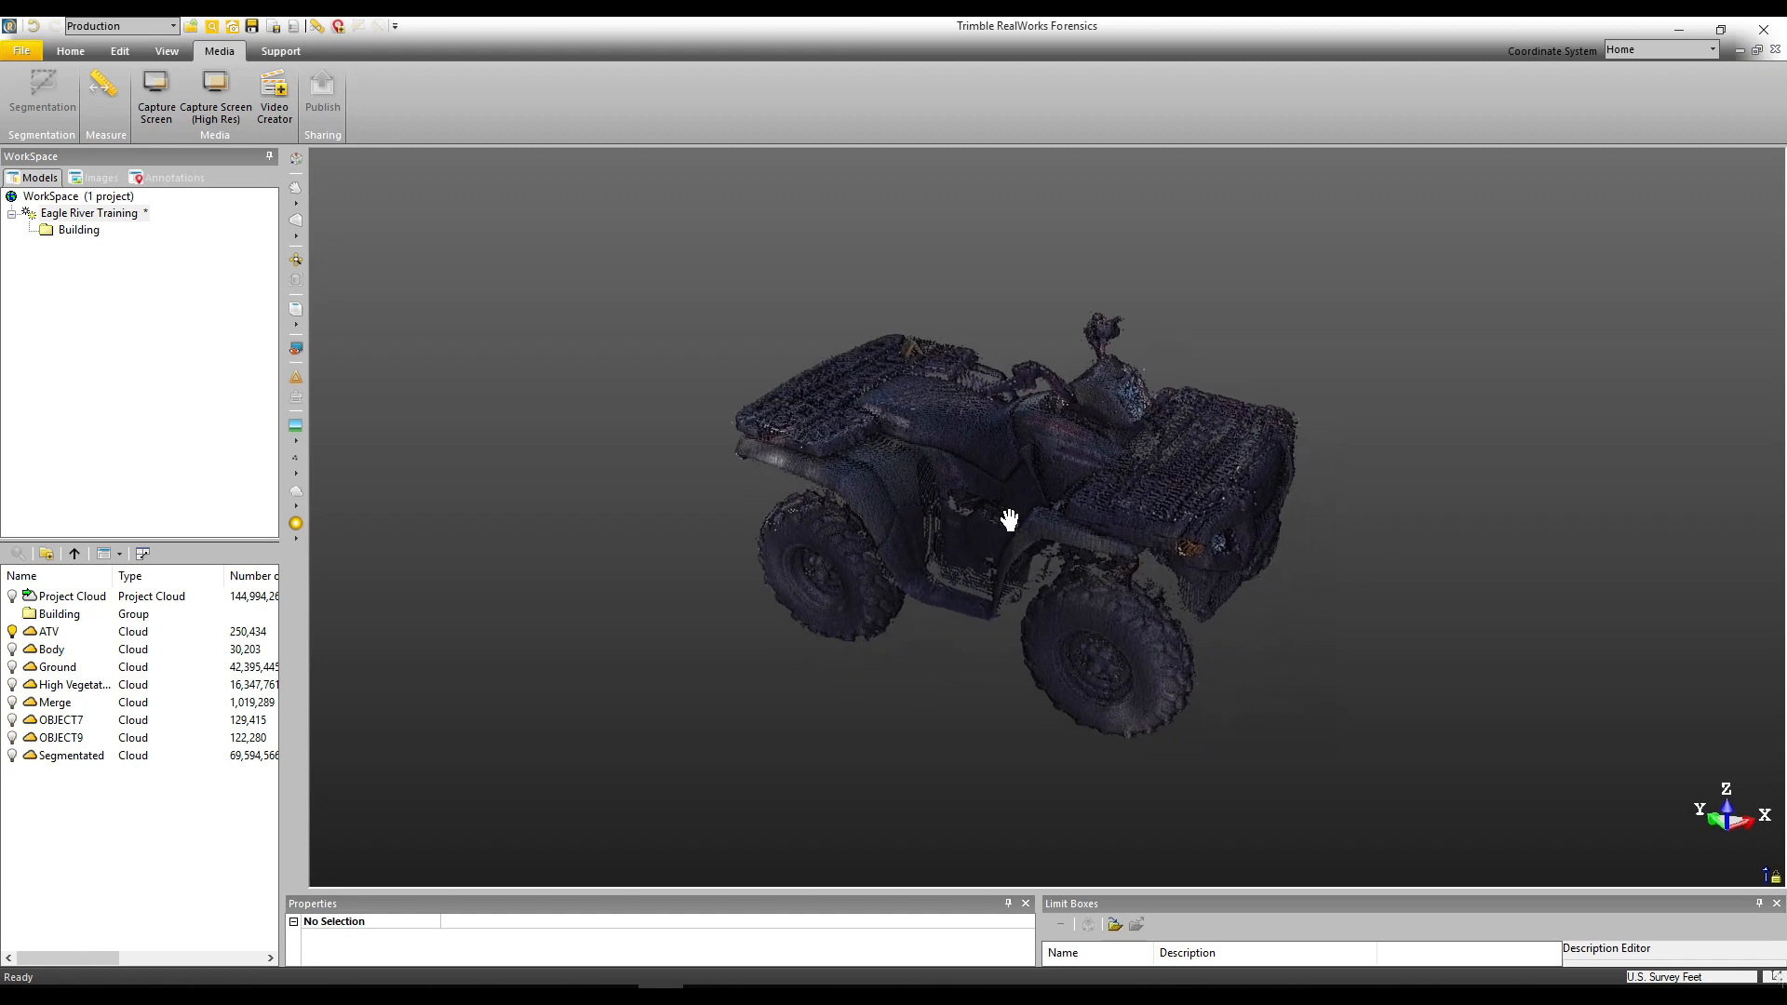
scroll(1018, 523, "up", 3)
scroll(1018, 523, "down", 4)
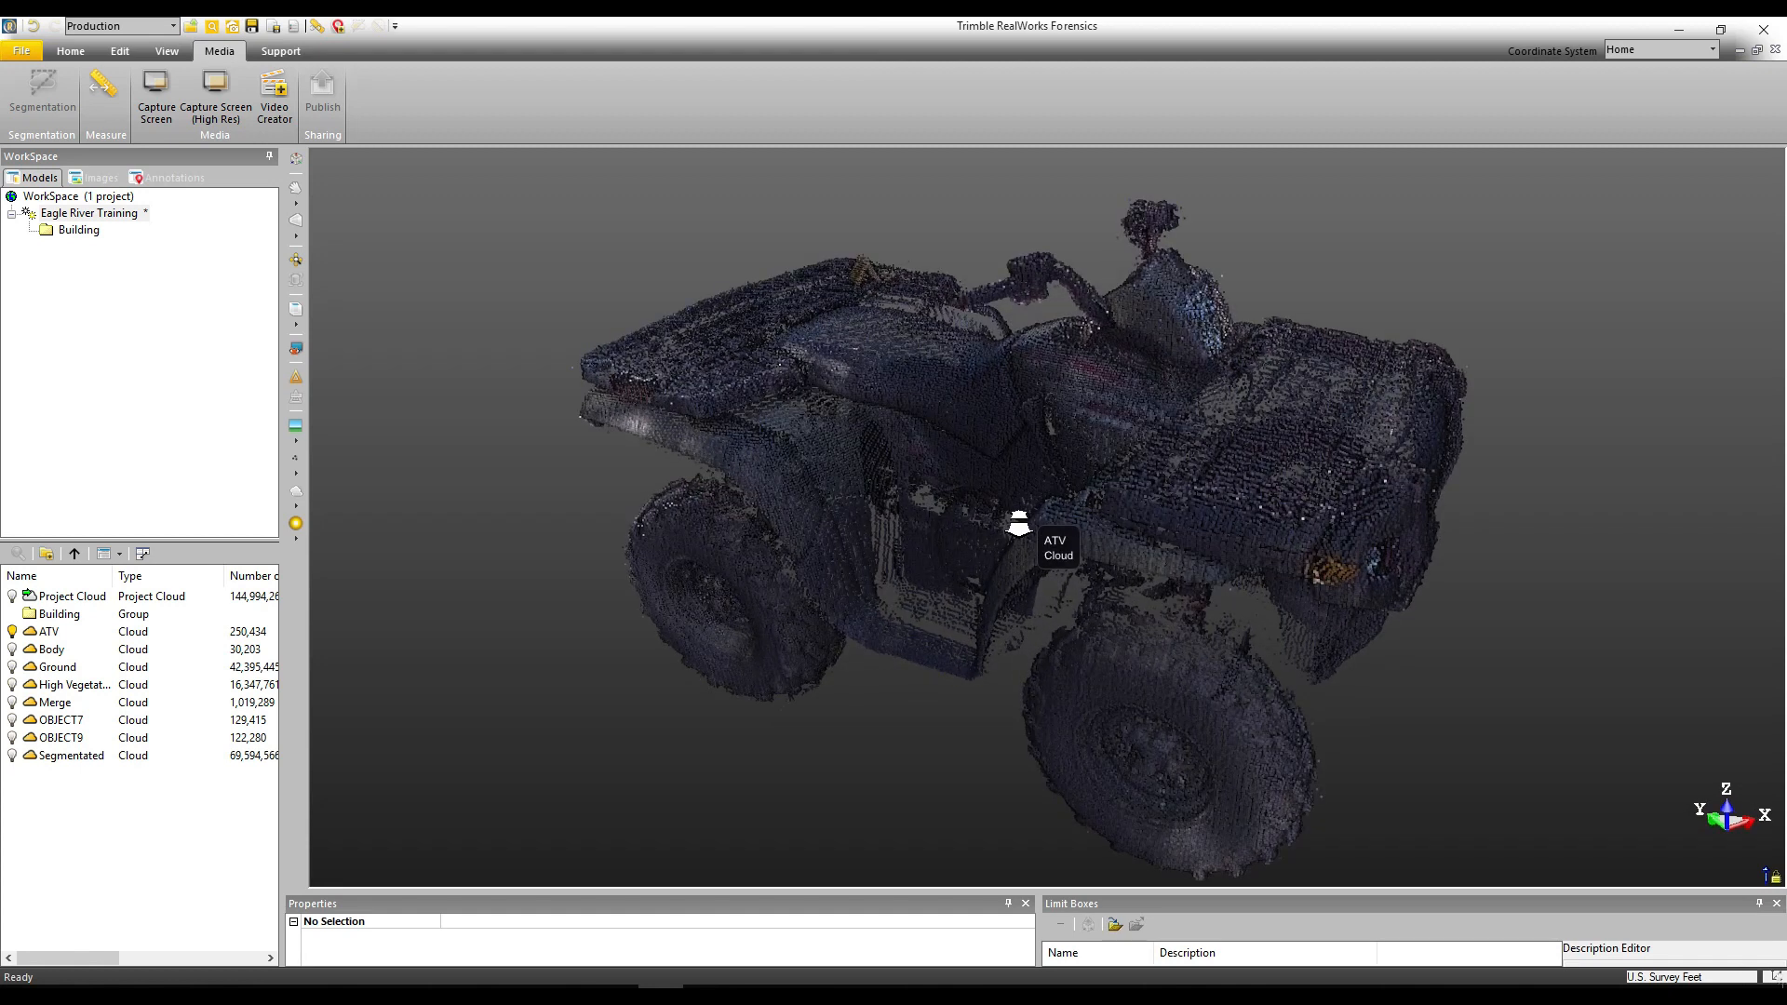
middle_click_drag(1018, 523, 973, 521)
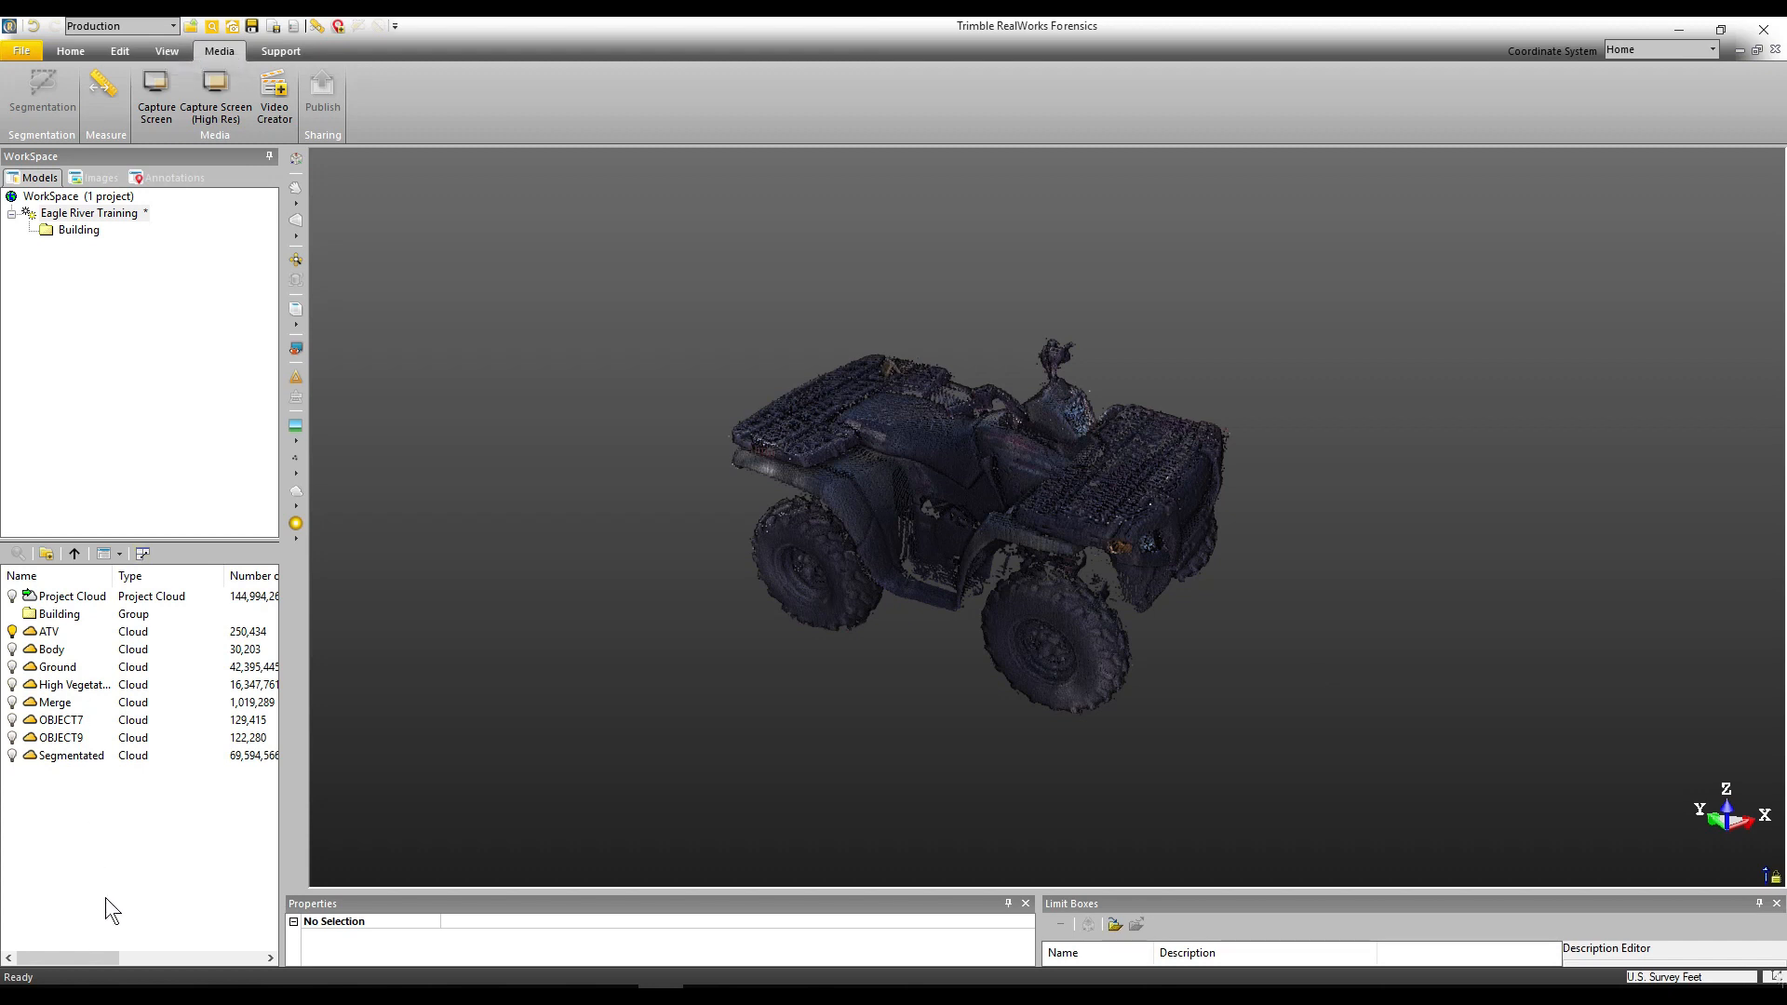
Start the Video Creator in Production mode with Quick Mode as the navigation path
left_click(173, 26)
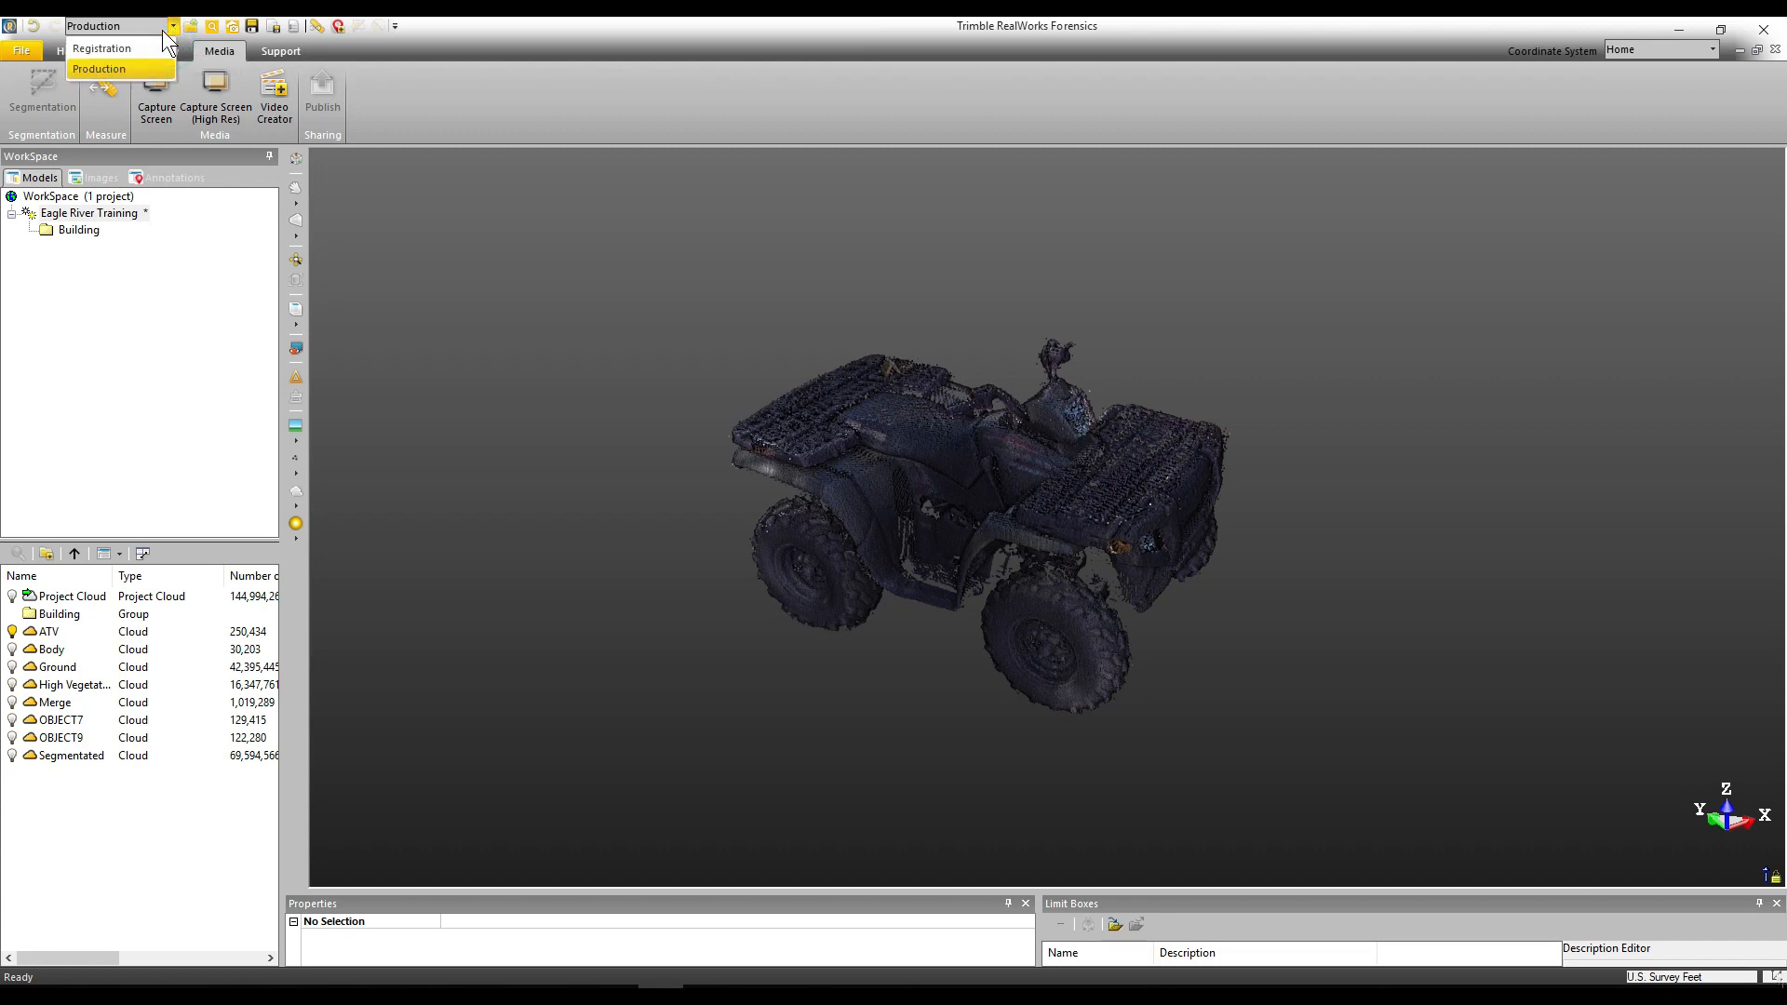
left_click(121, 69)
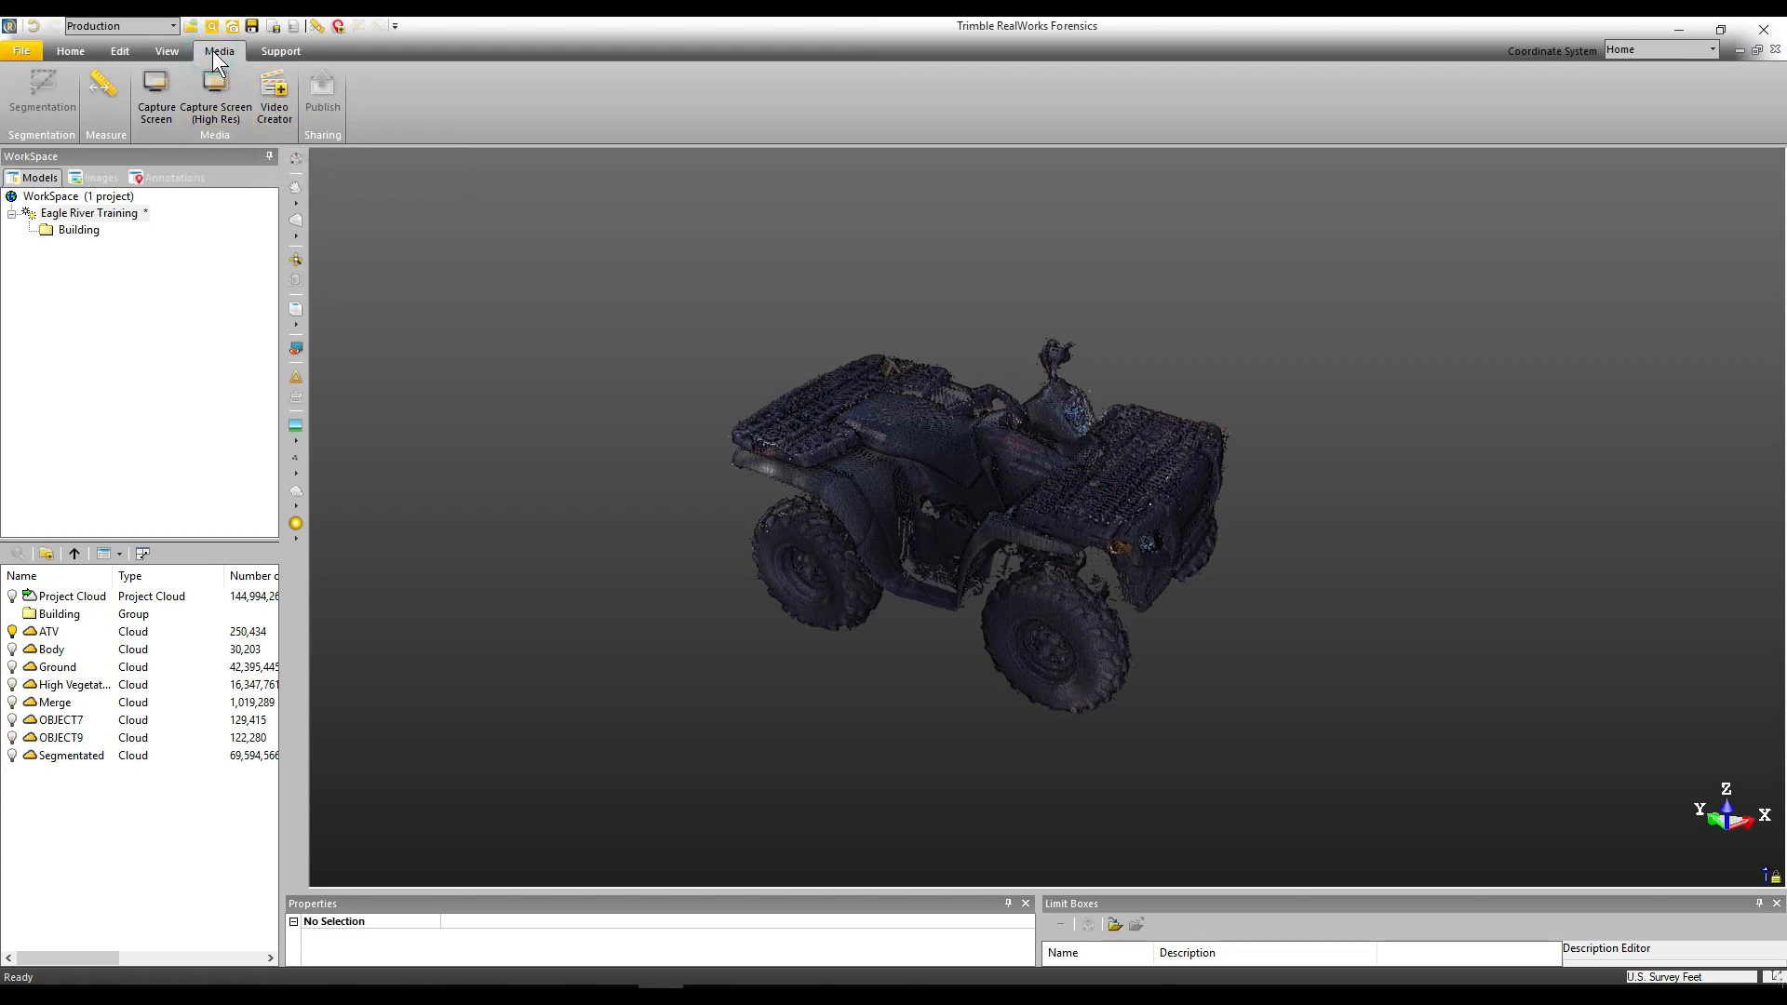
left_click(274, 115)
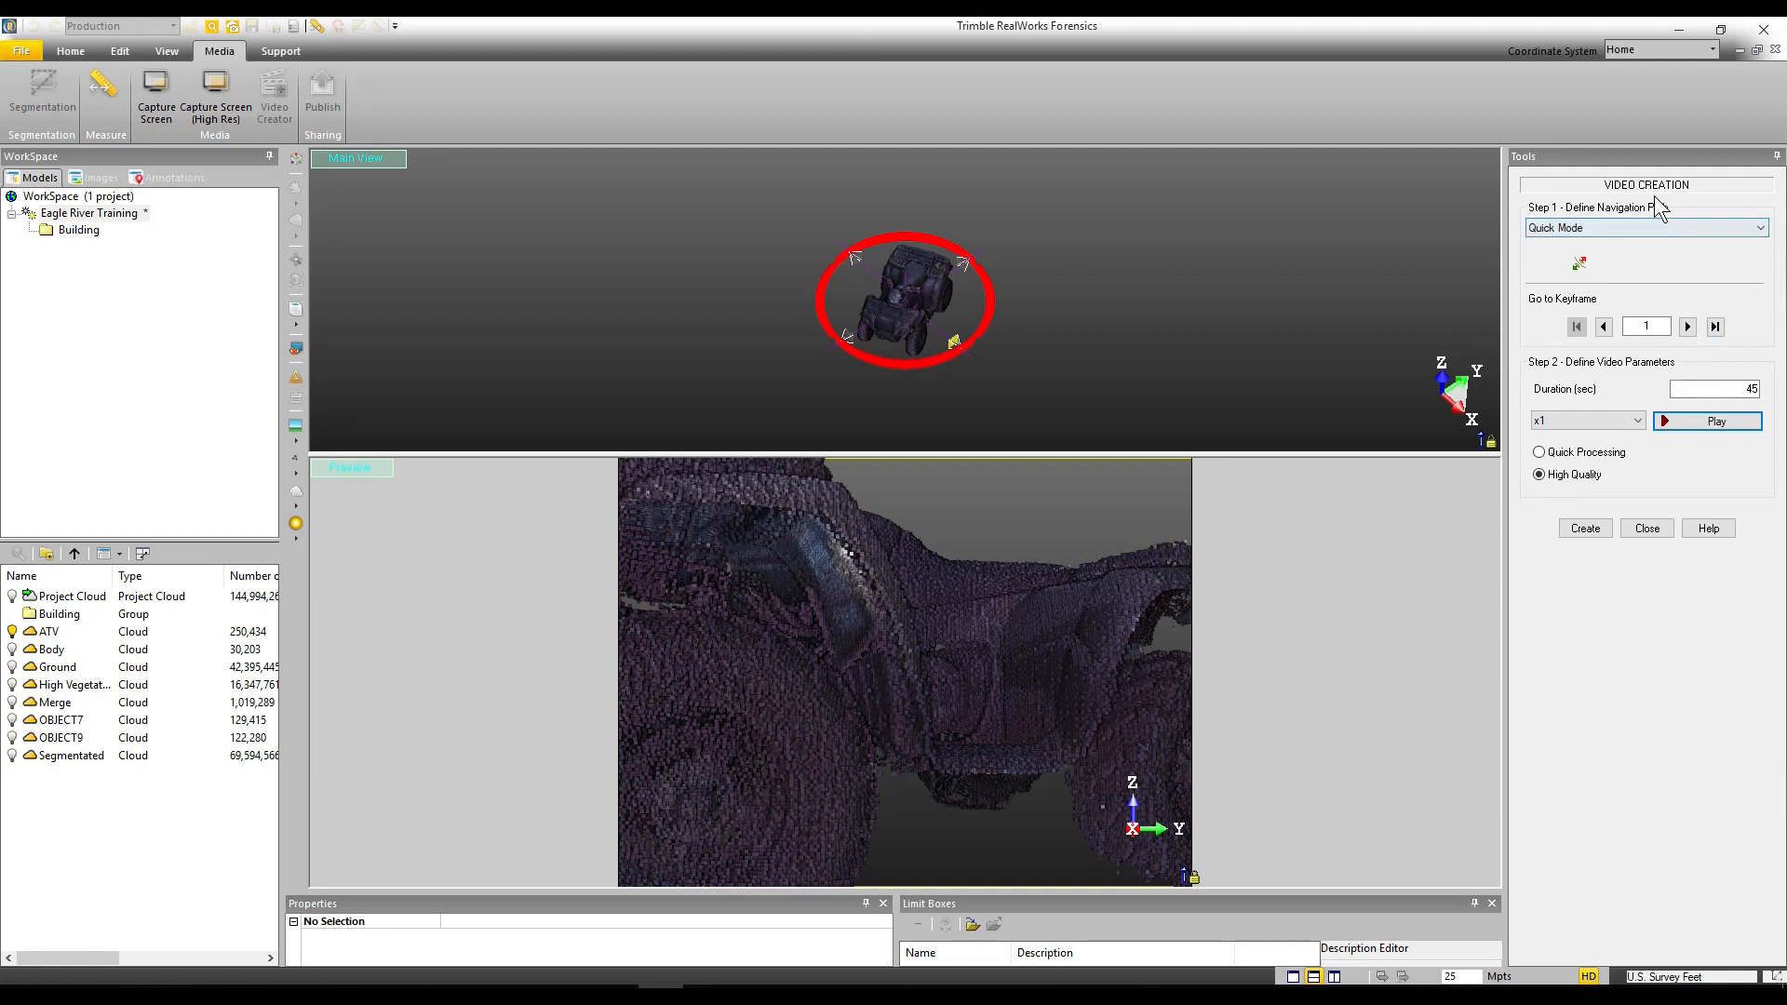
left_click(1761, 229)
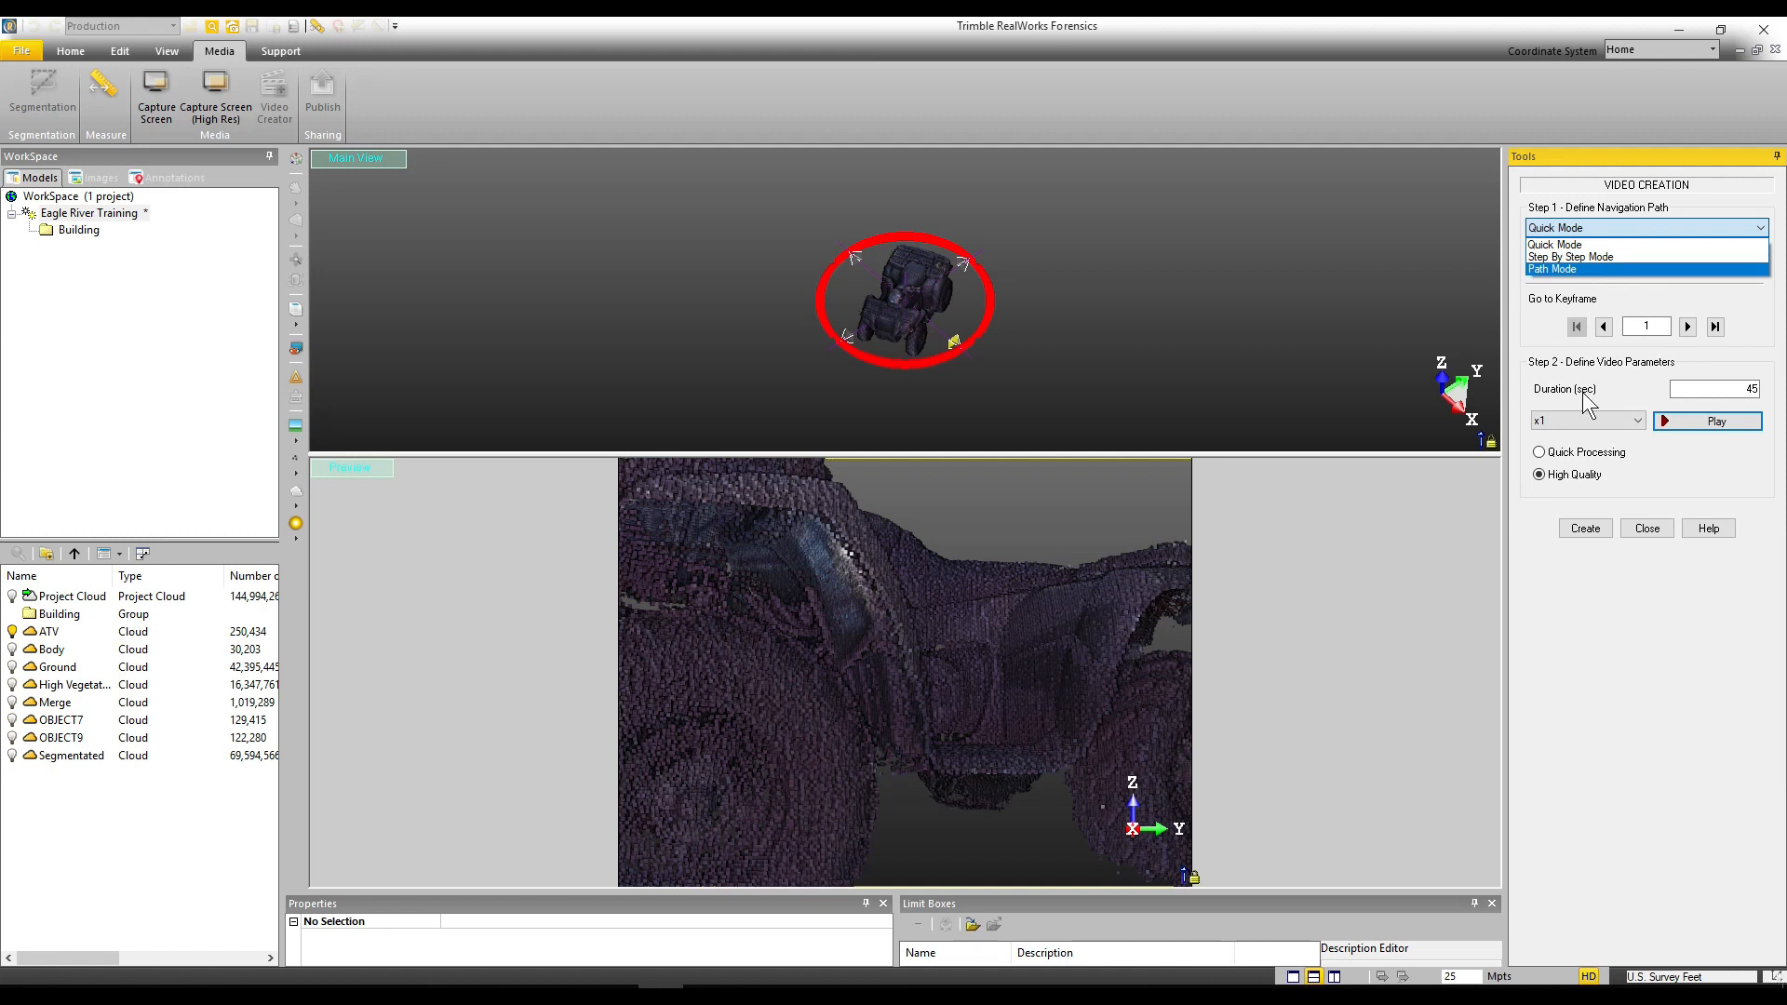
left_click(1569, 588)
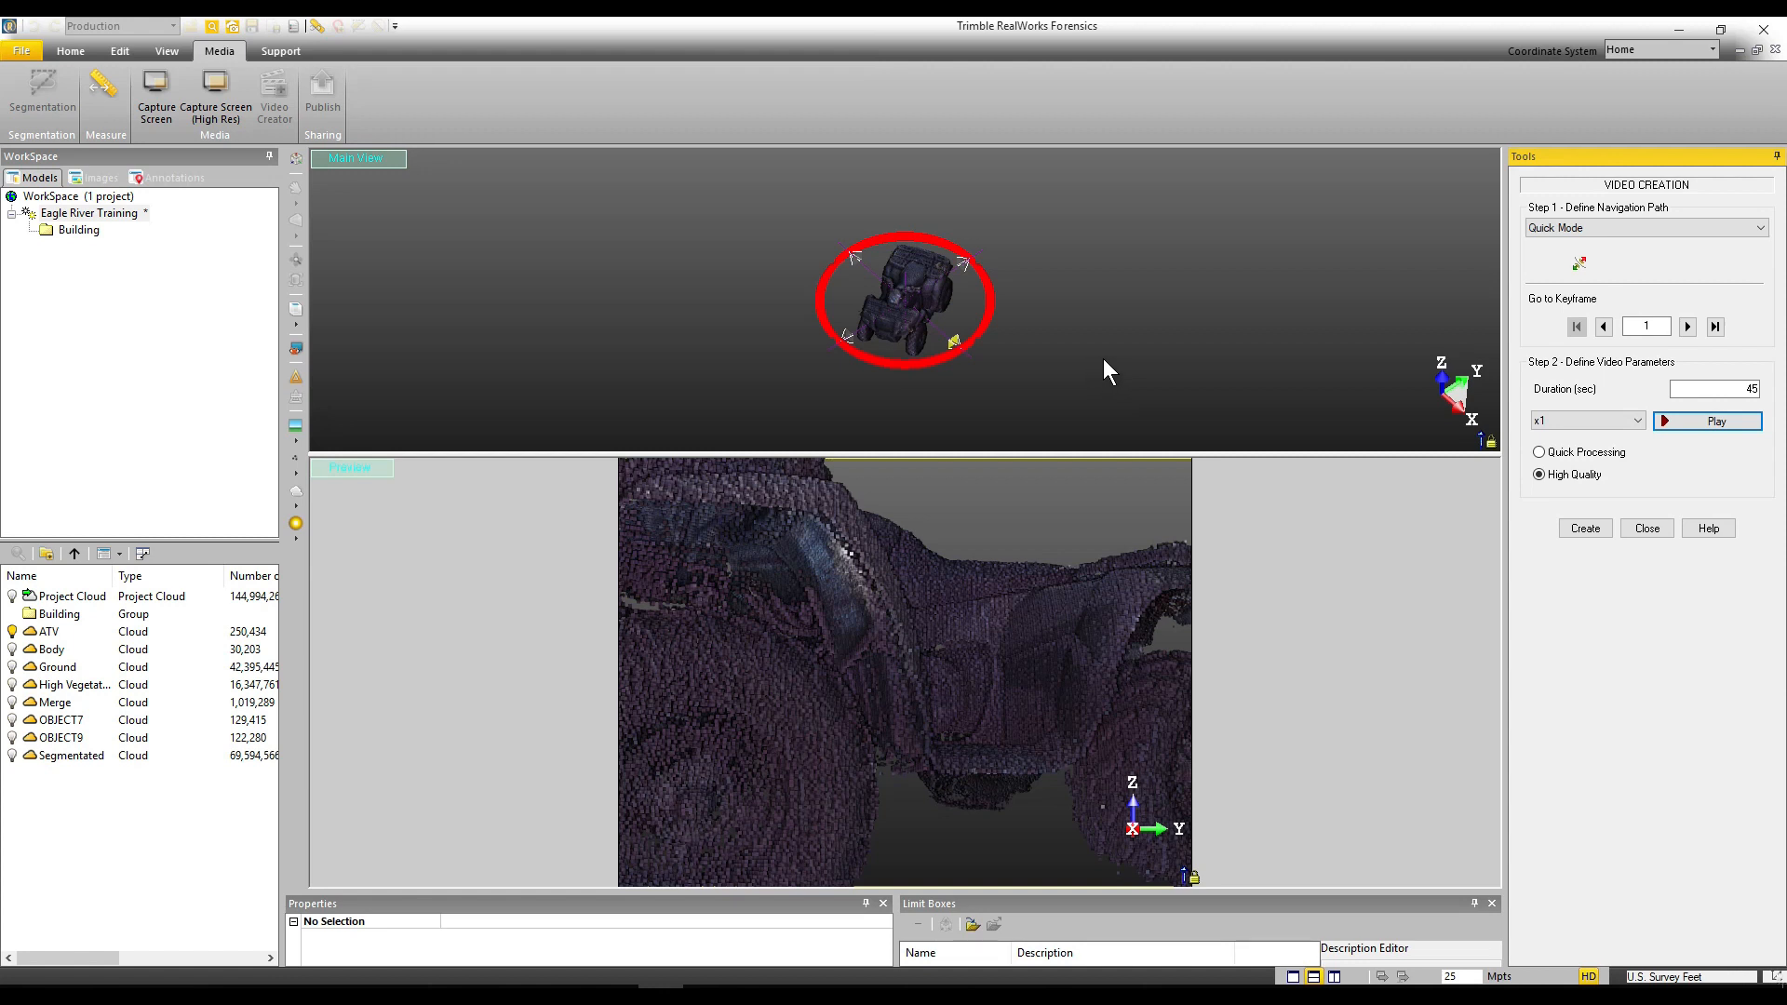
Lower the circular camera path slightly around the ATV
scroll(1111, 359, "up", 1)
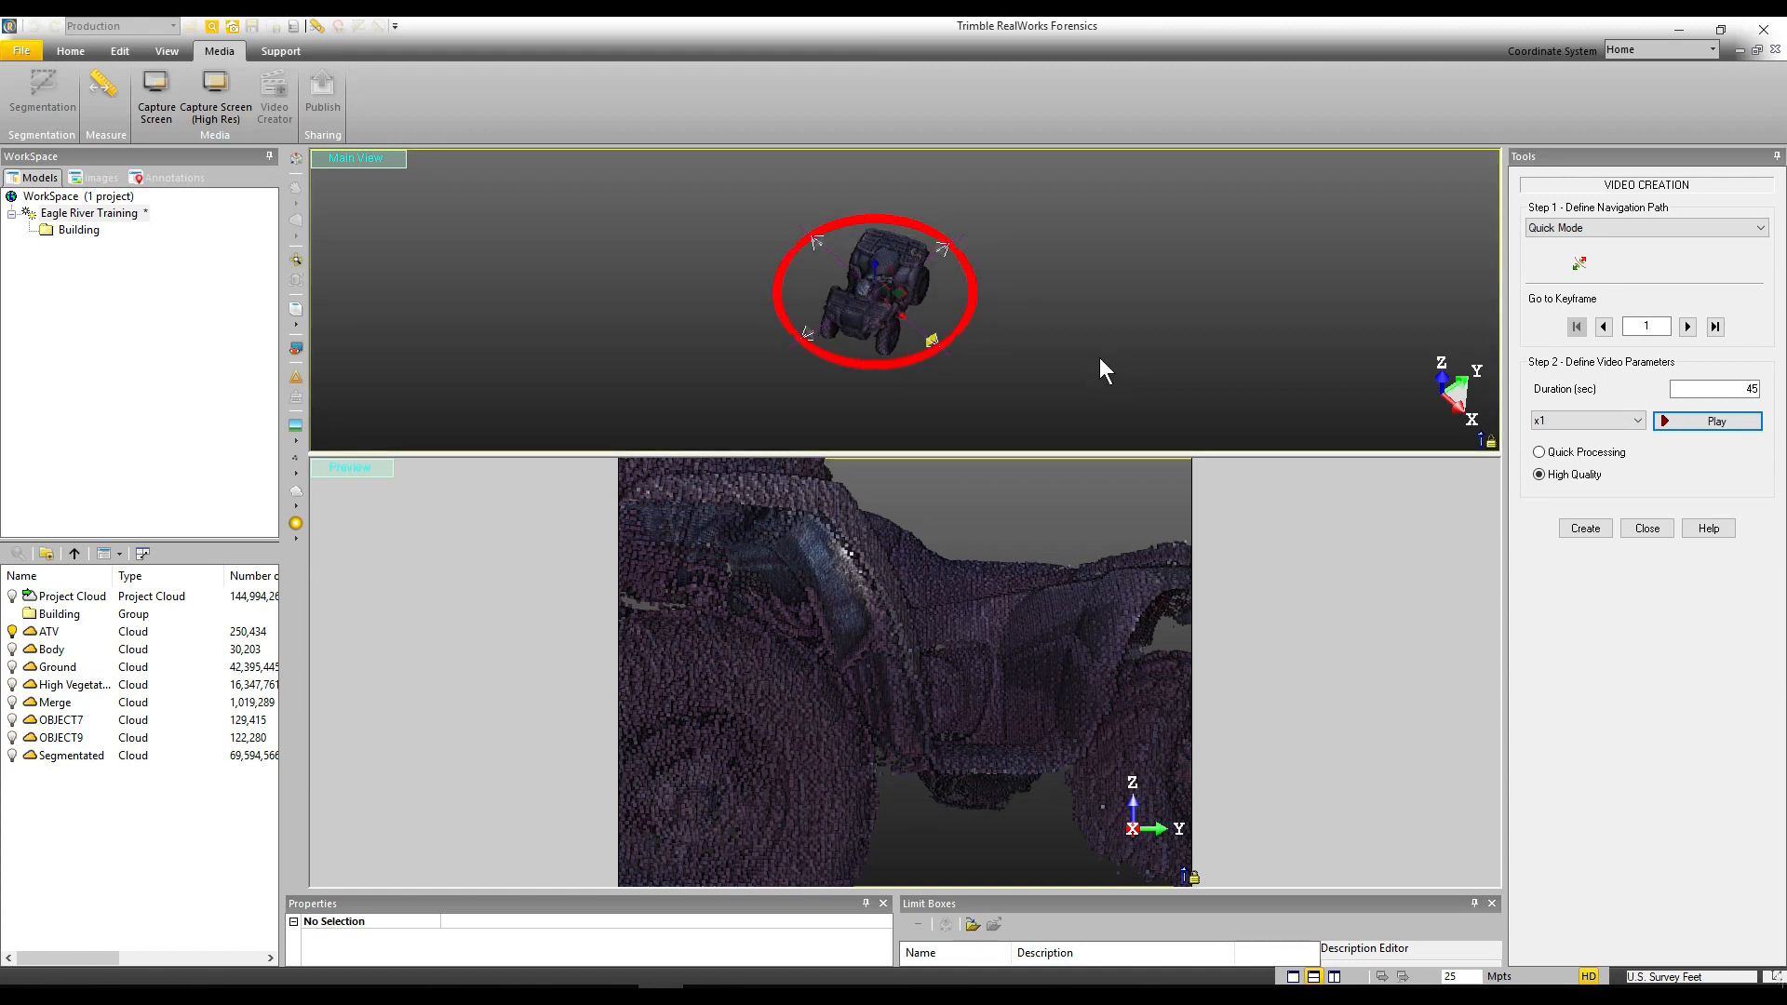
scroll(853, 304, "up", 2)
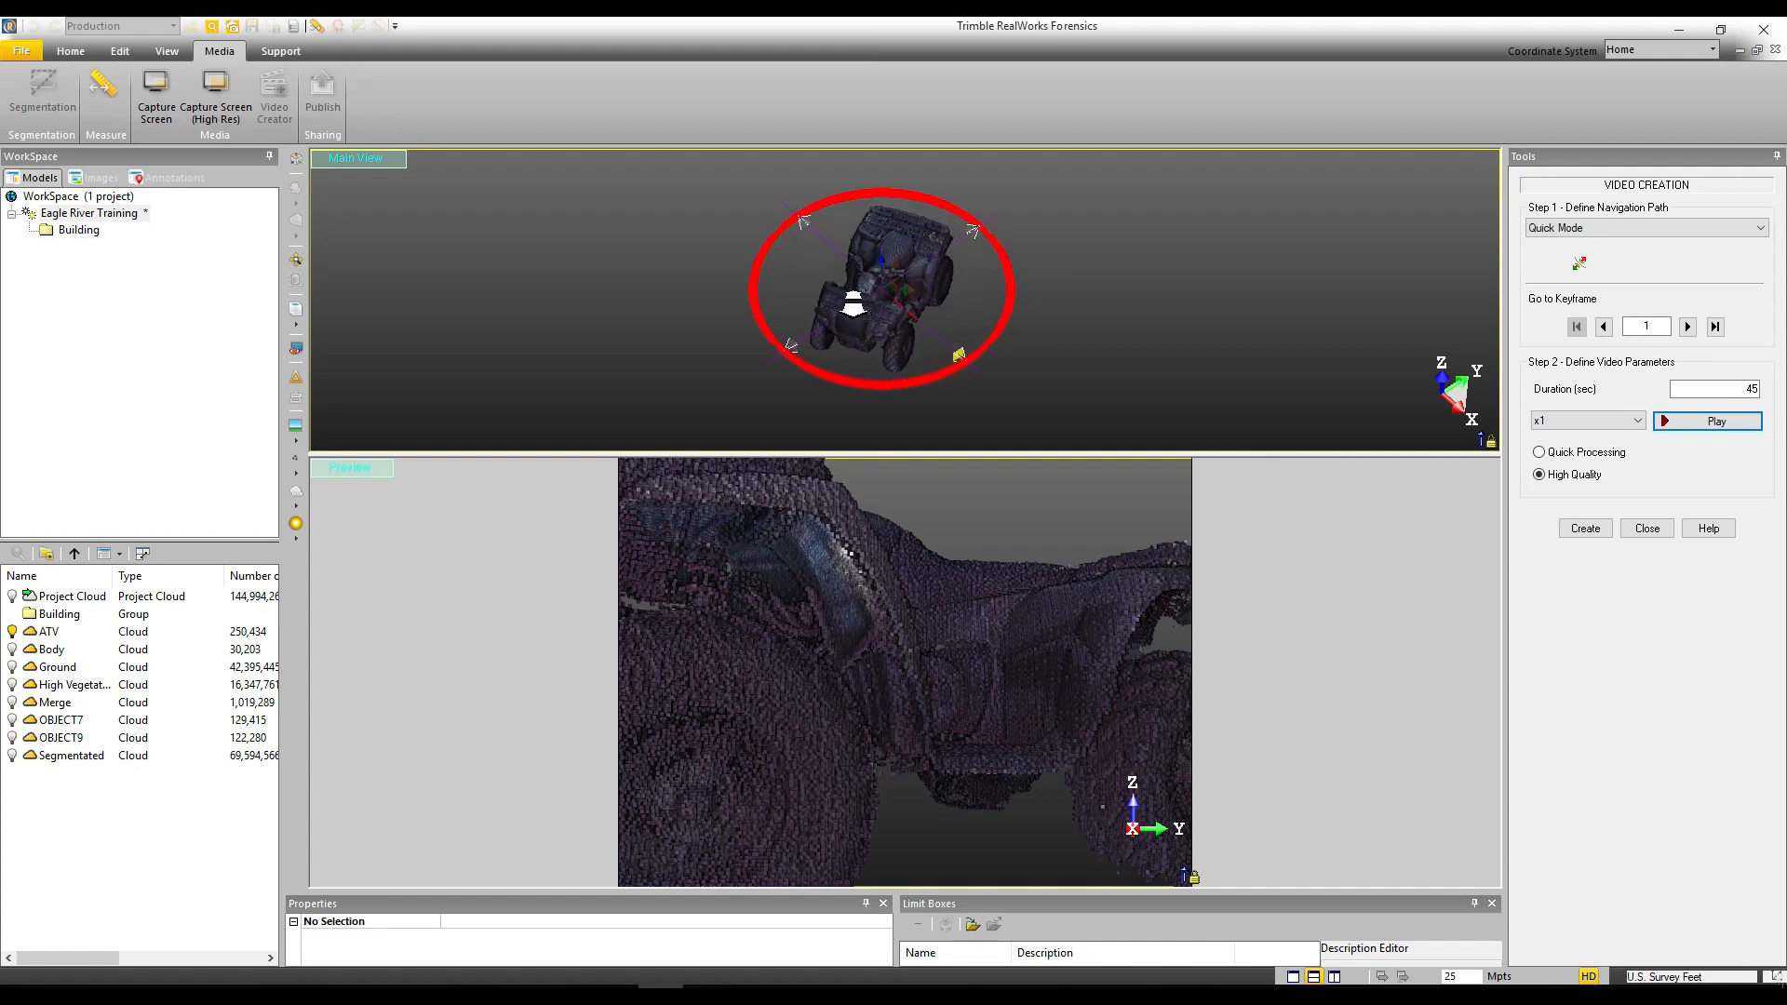
scroll(852, 304, "up", 1)
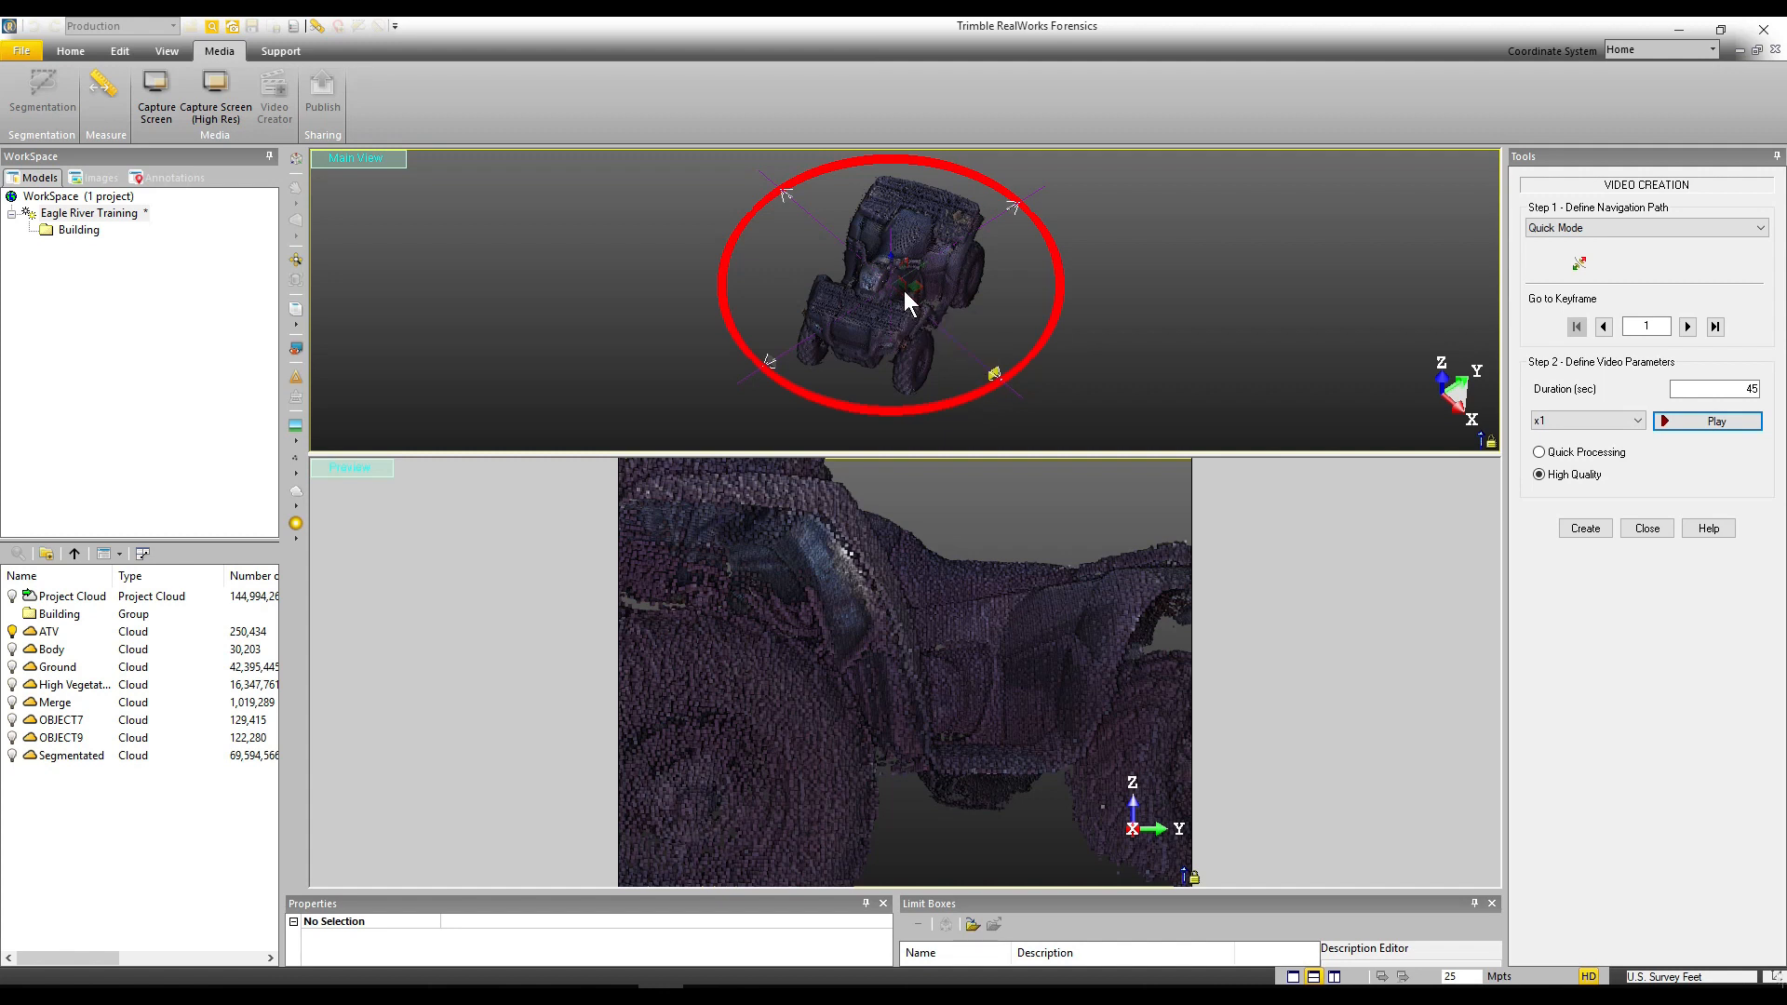
left_click_drag(891, 254, 891, 292)
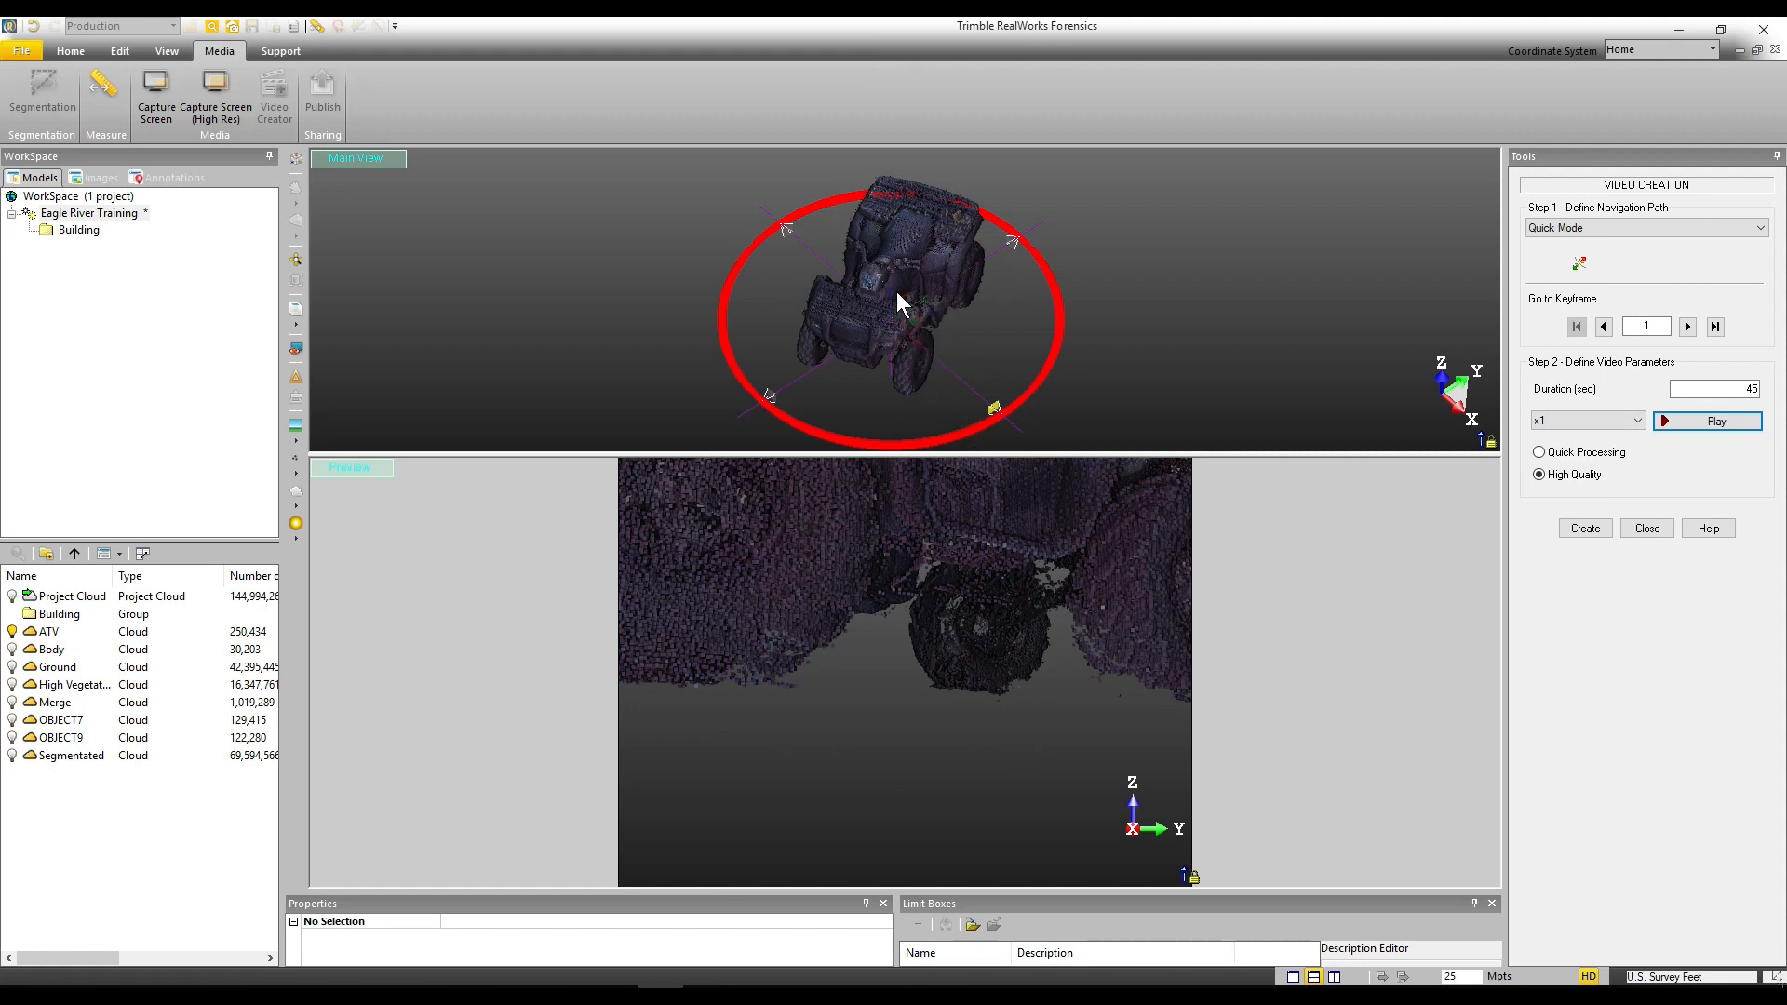
left_click_drag(892, 292, 894, 281)
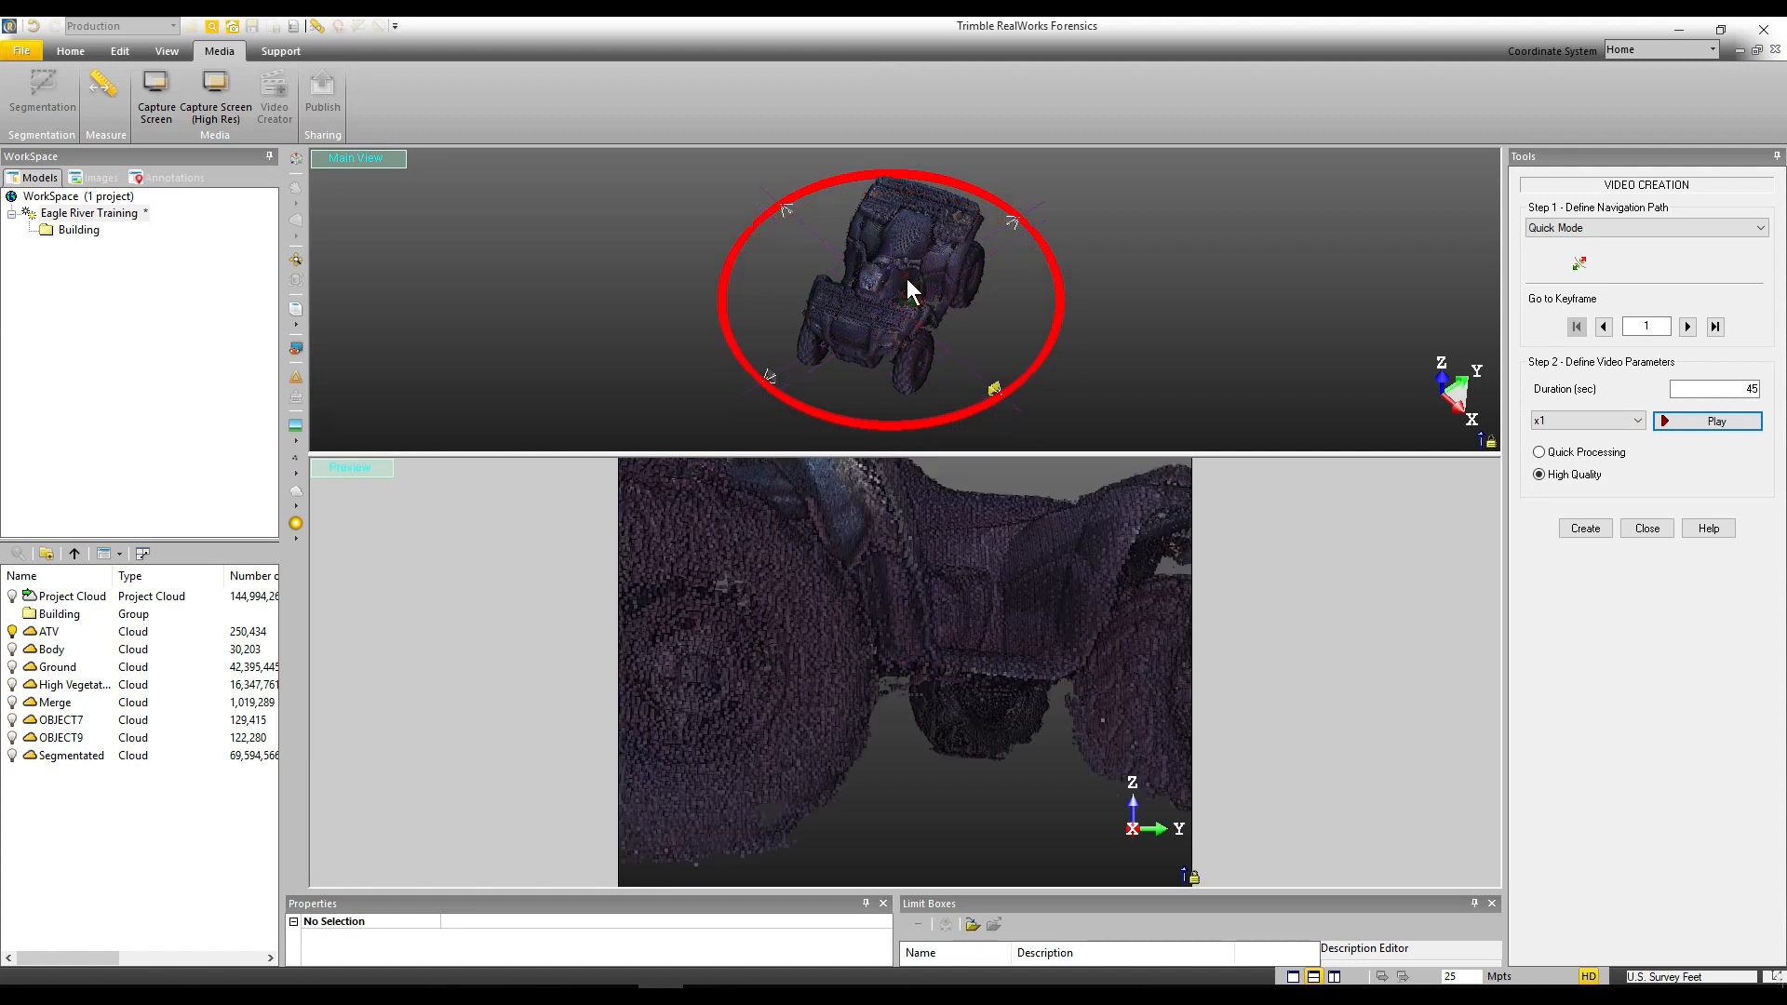
Enlarge the circular camera path to about twice its size to frame the whole ATV in the preview
scroll(997, 359, "down", 3)
scroll(998, 359, "down", 2)
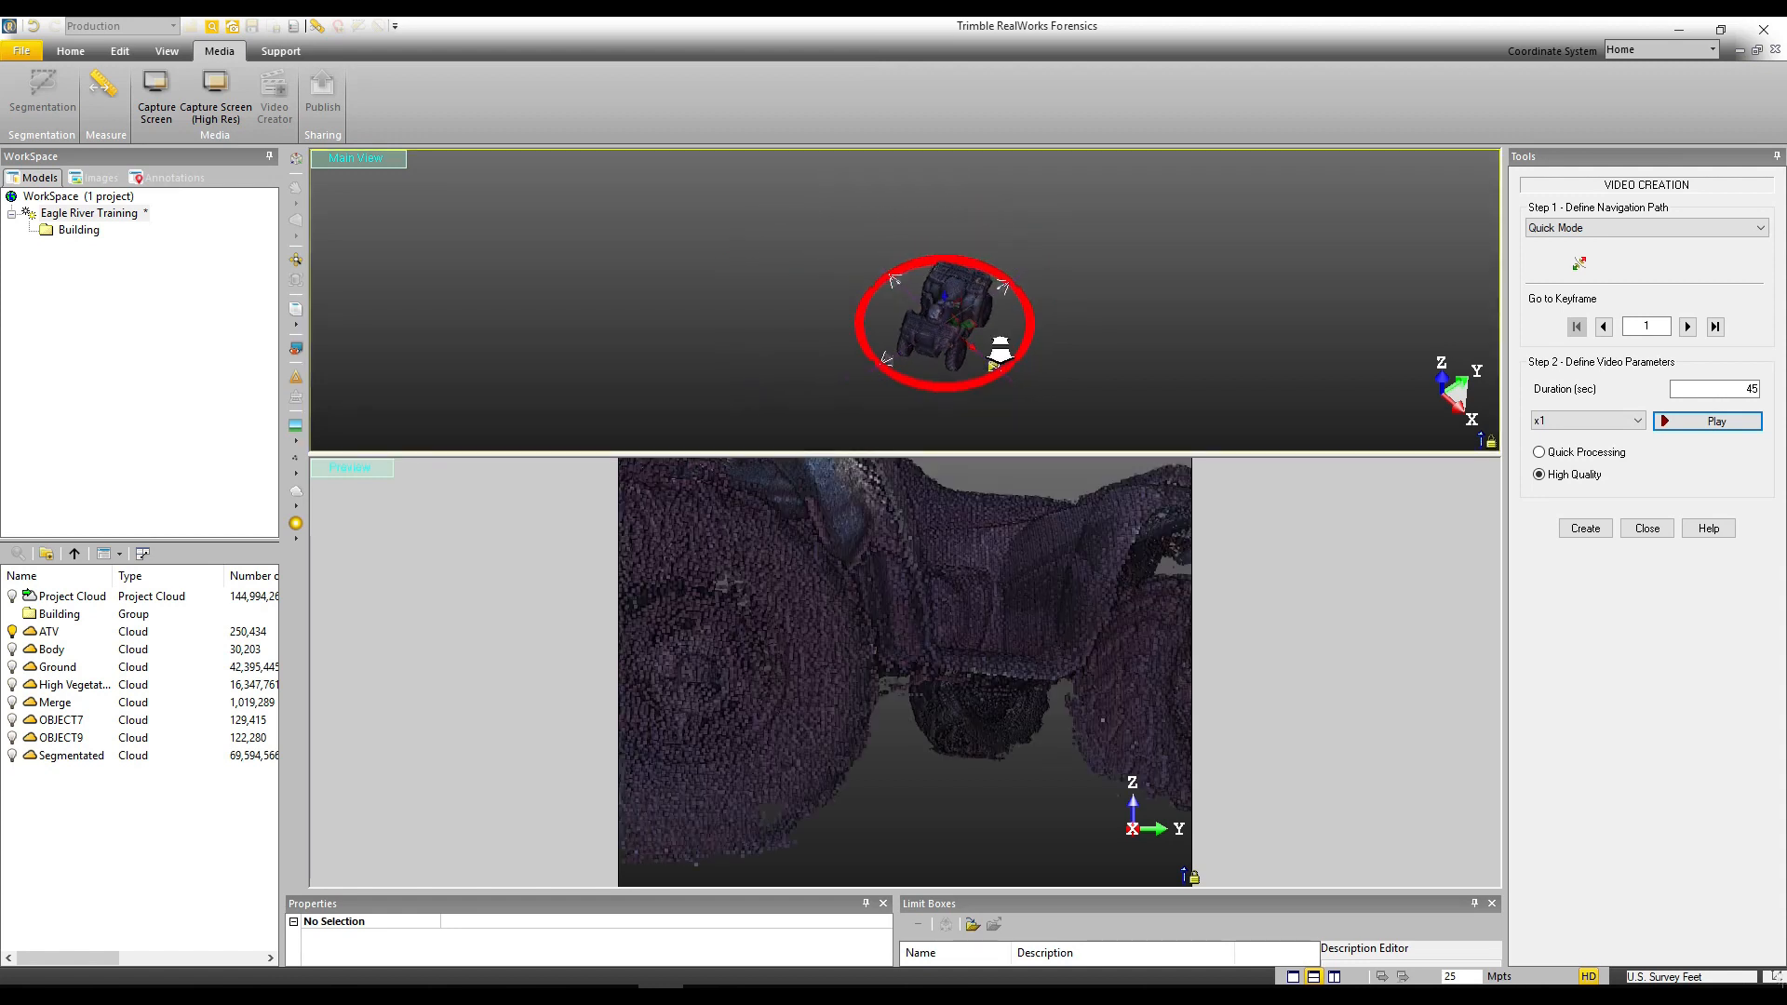
left_click_drag(1020, 352, 1073, 415)
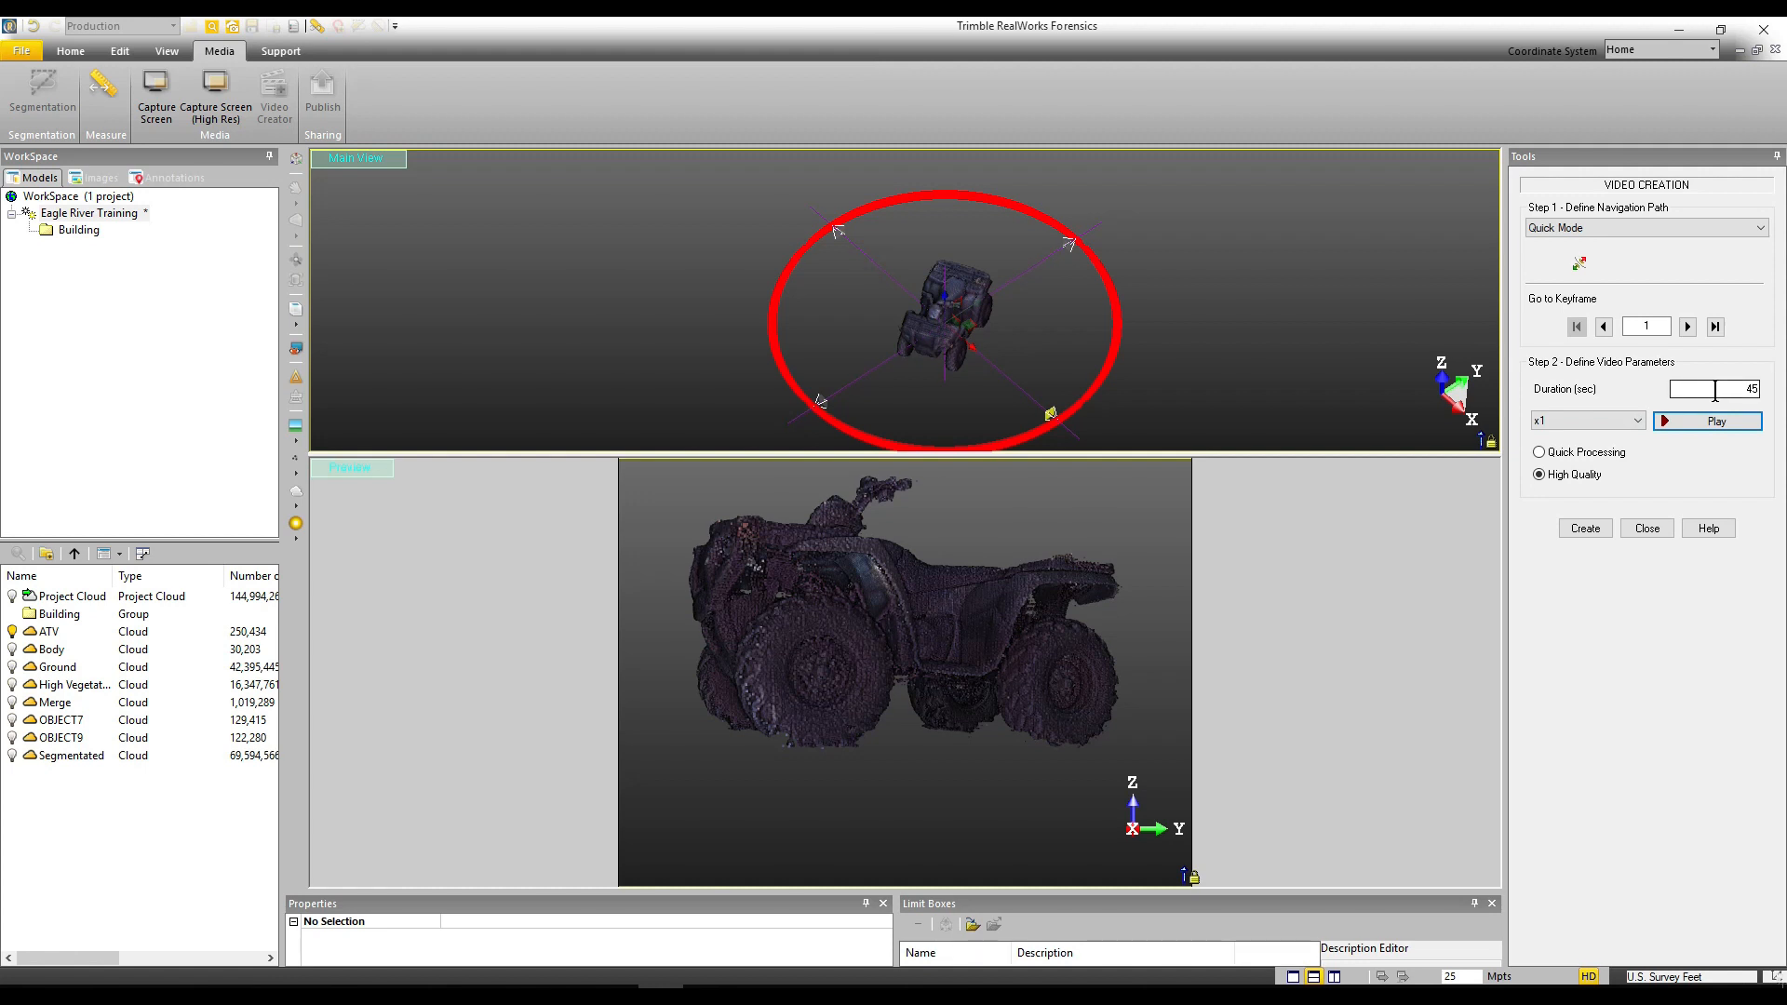
Set the video duration to 20 seconds
left_click(1676, 391)
type("20")
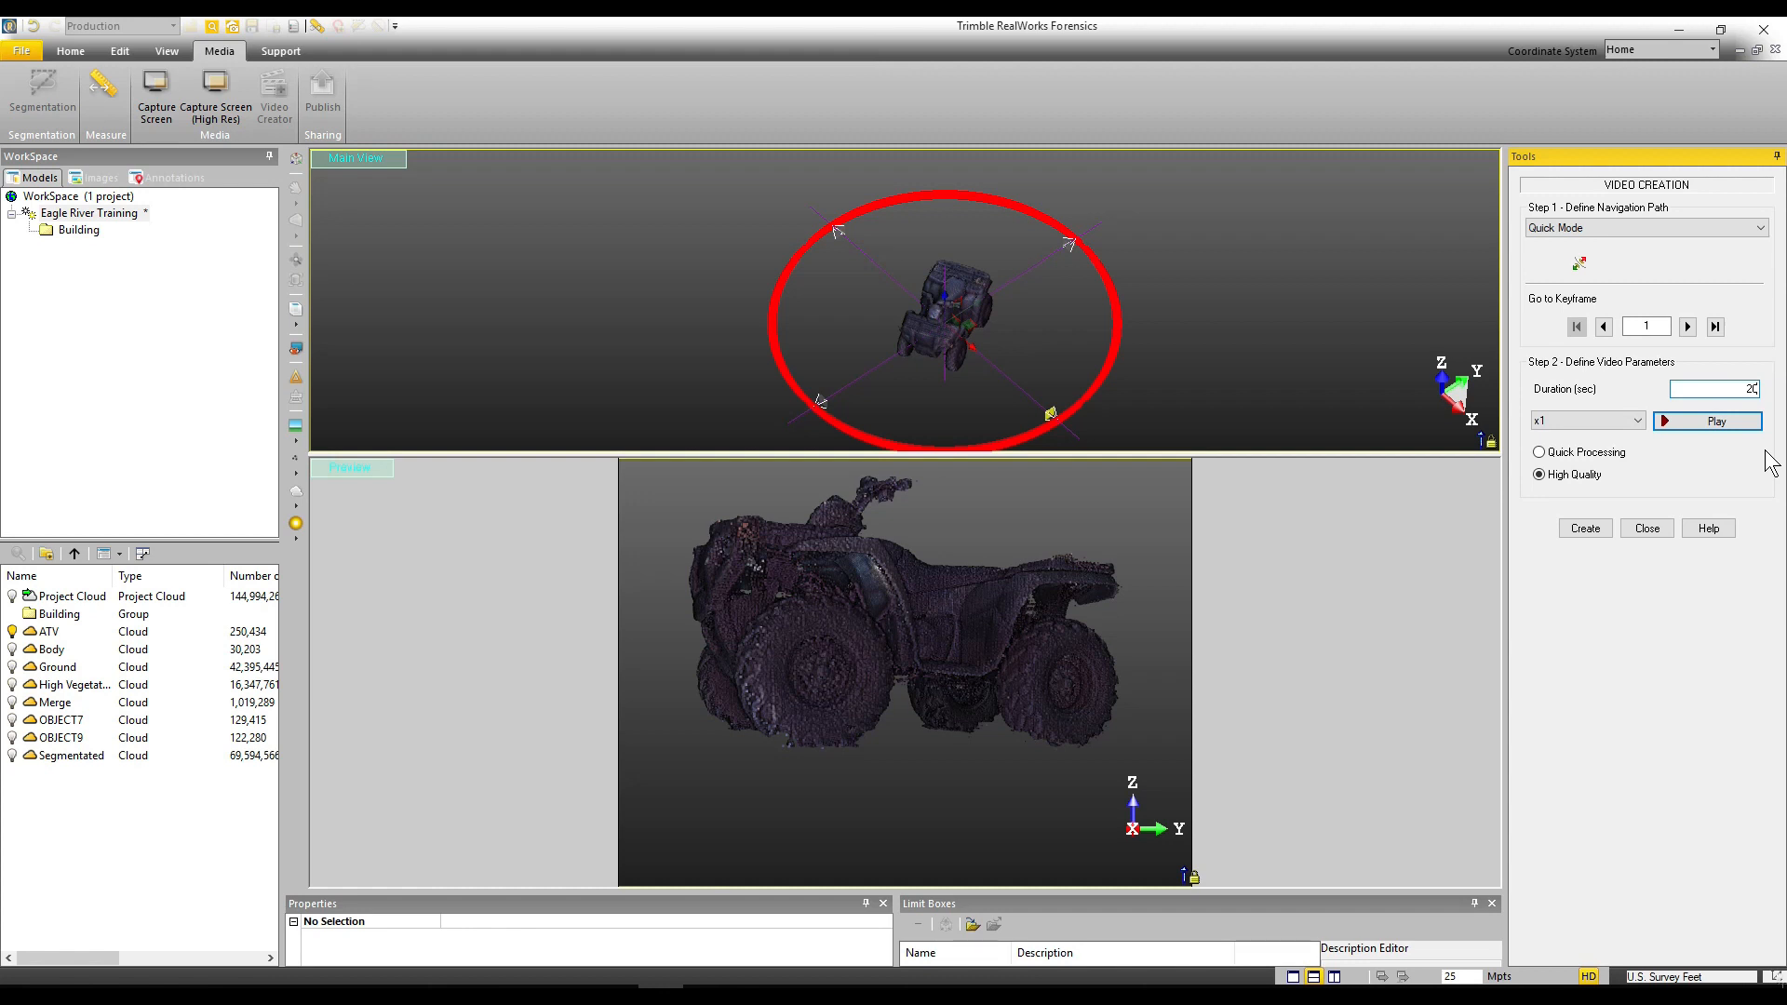
left_click(1588, 682)
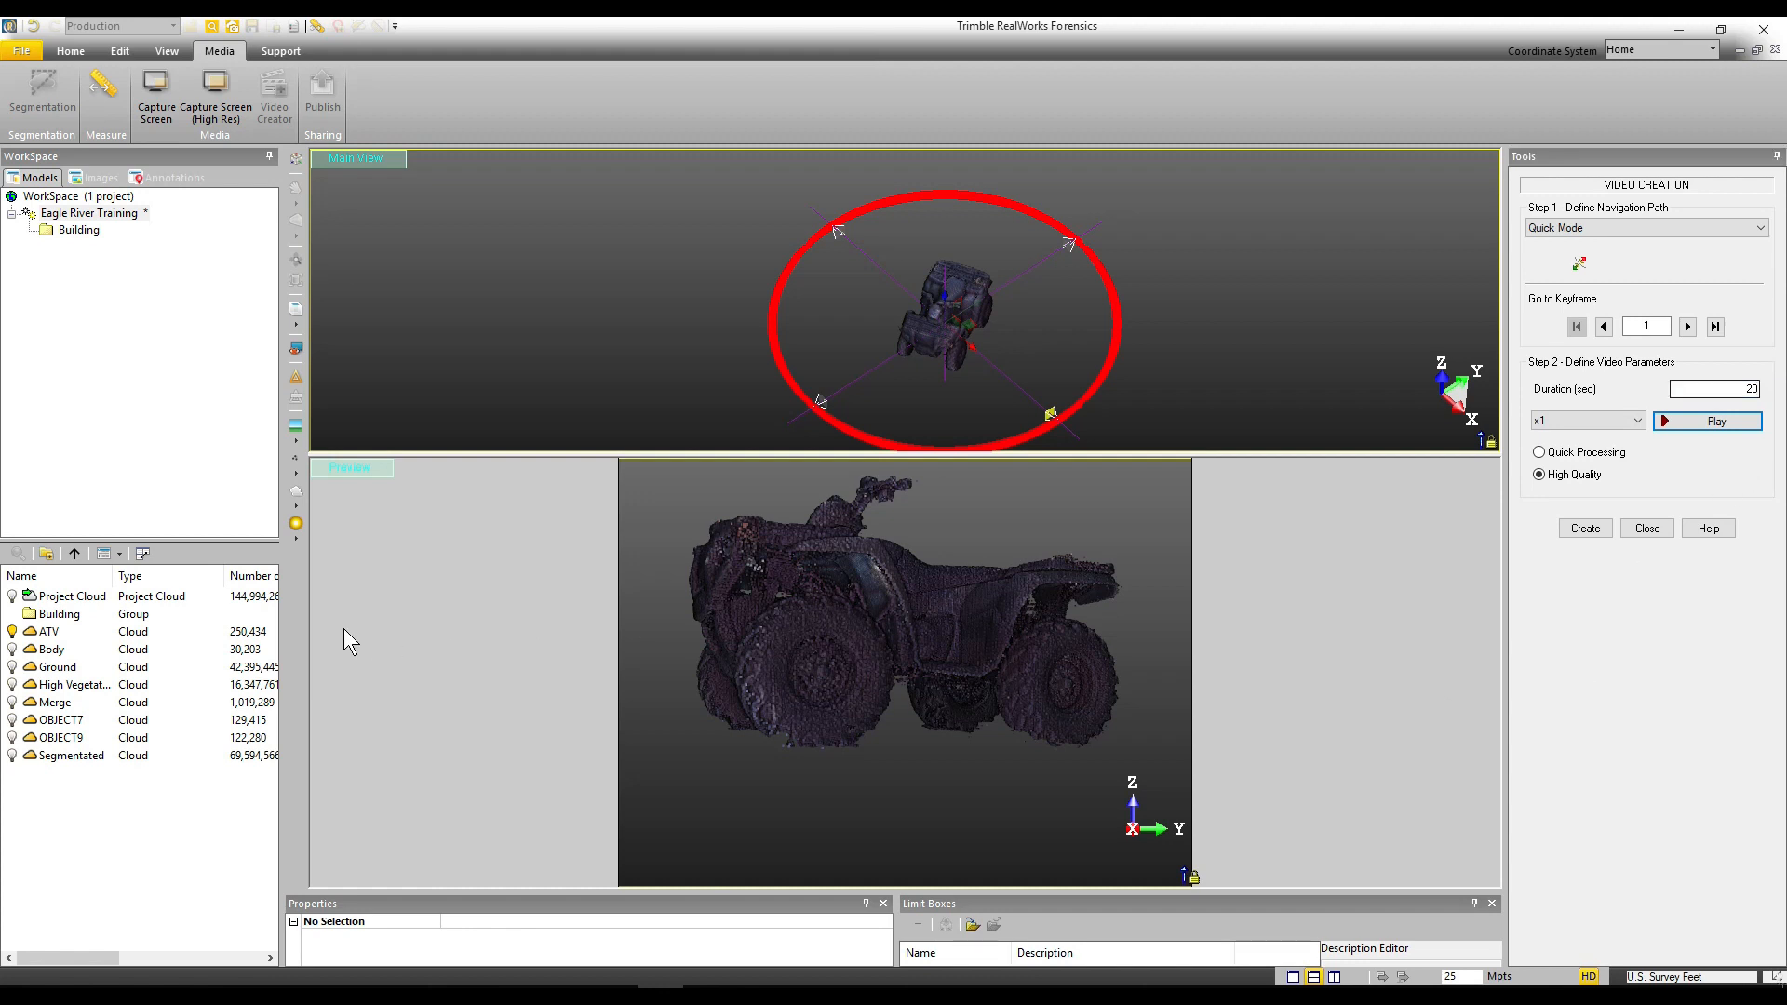
Set the display size of the cloud points to 2 pixels
left_click(296, 537)
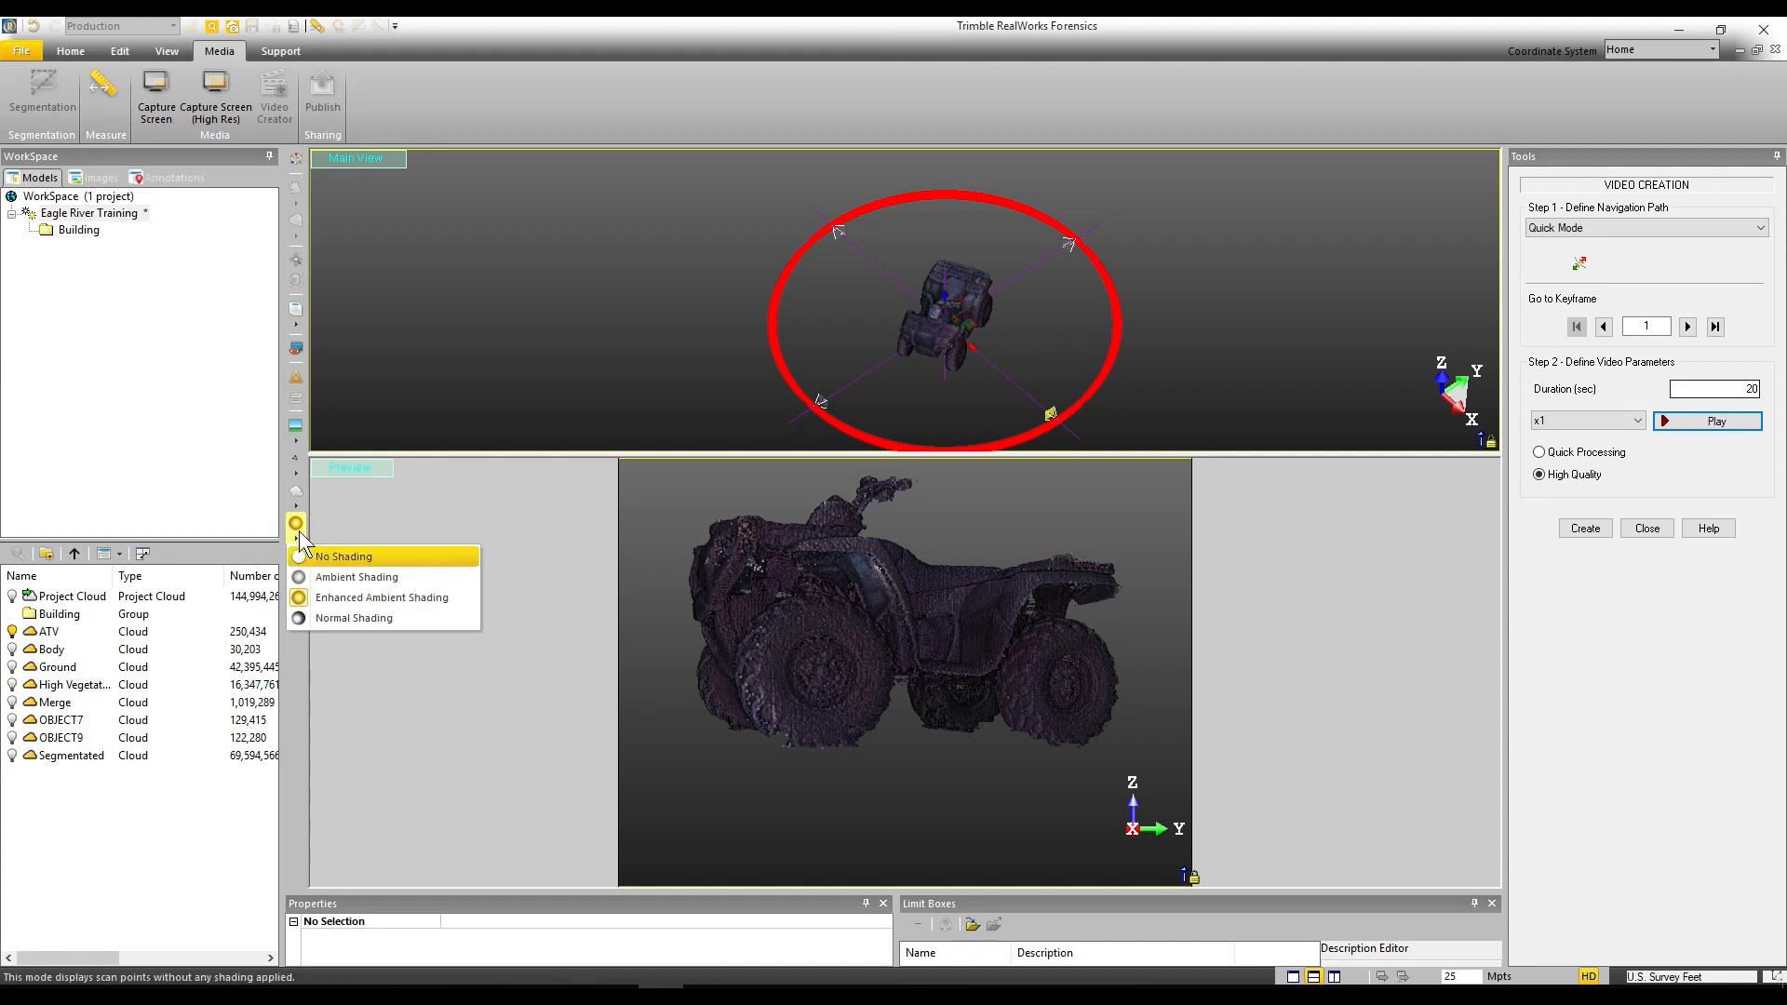
mouse_move(294, 476)
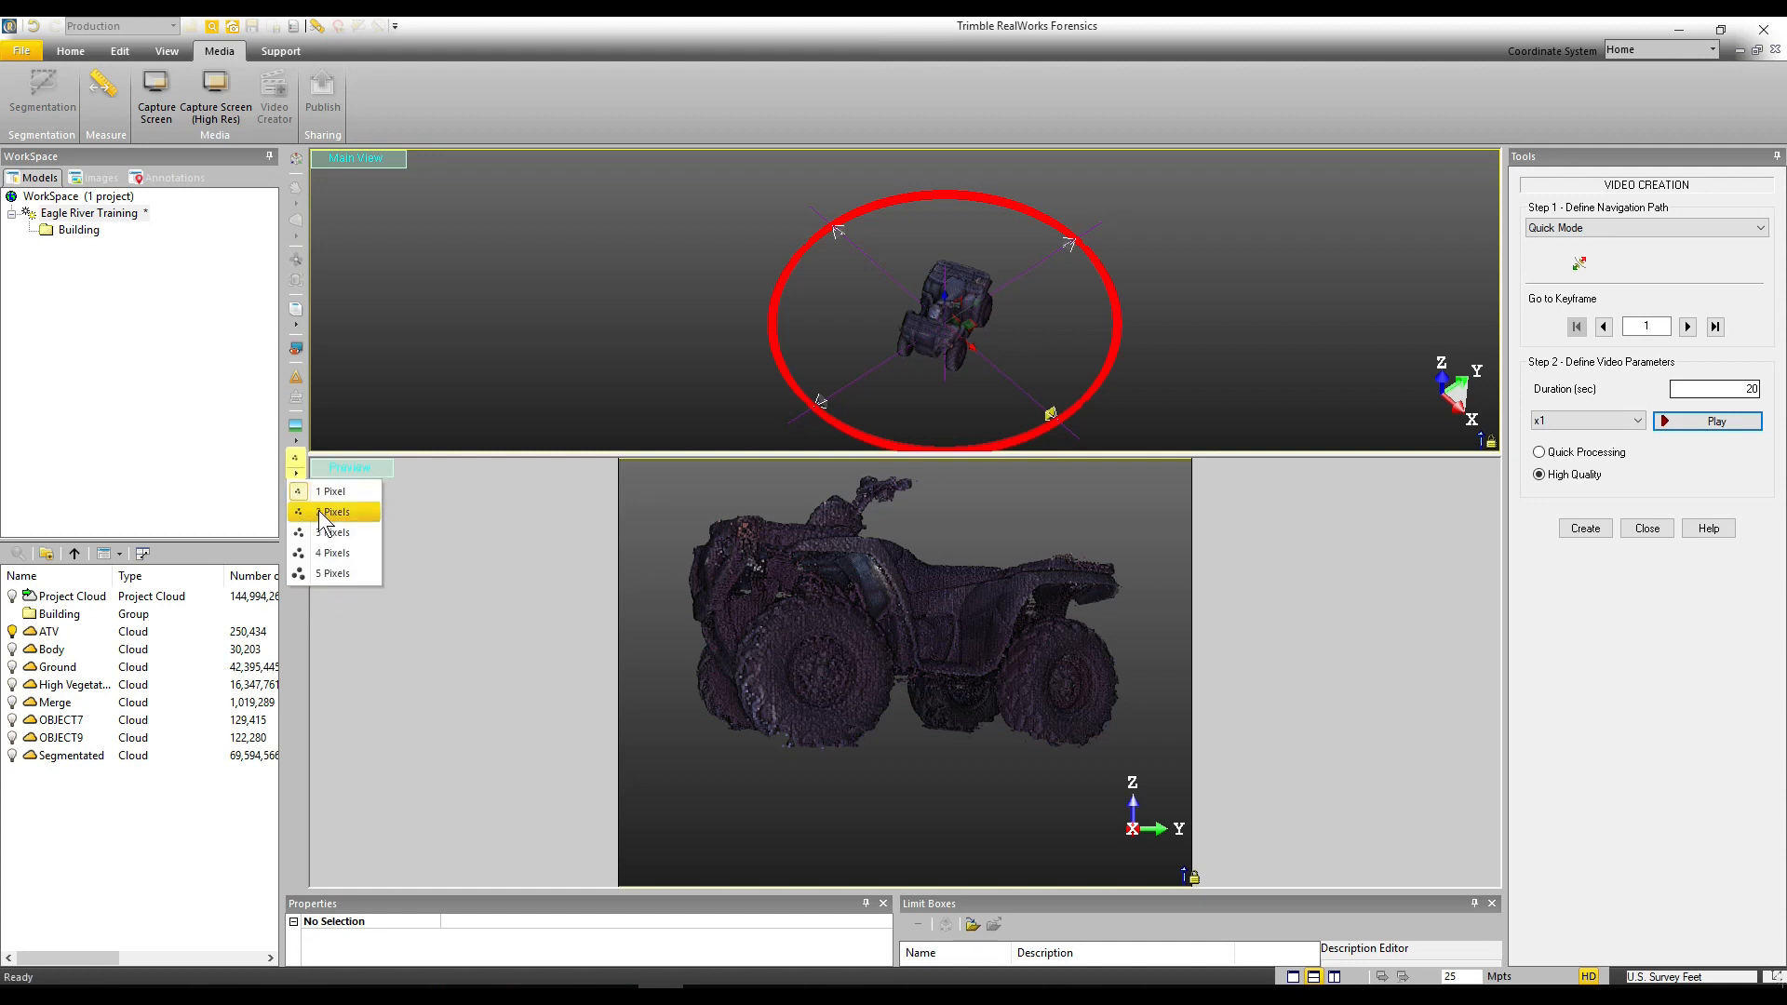
left_click(321, 512)
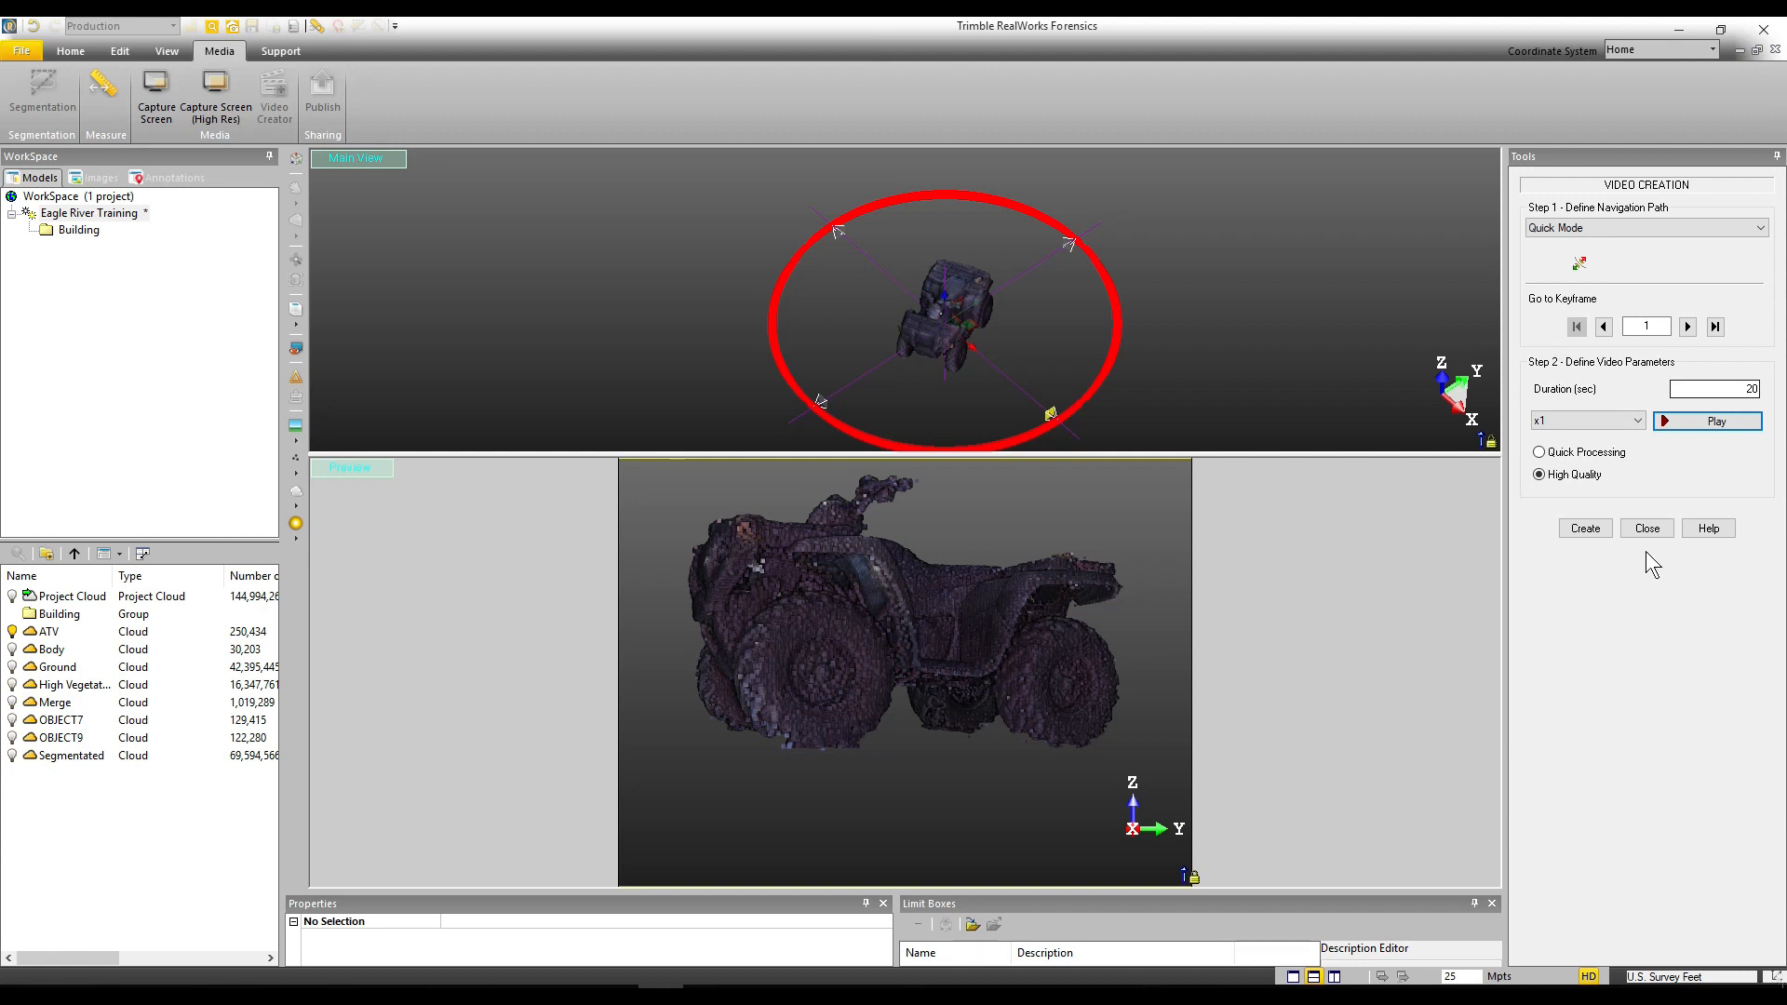
Play the video preview and set the video duration to 60 seconds
left_click(1587, 977)
left_click(1715, 426)
double_click(1724, 389)
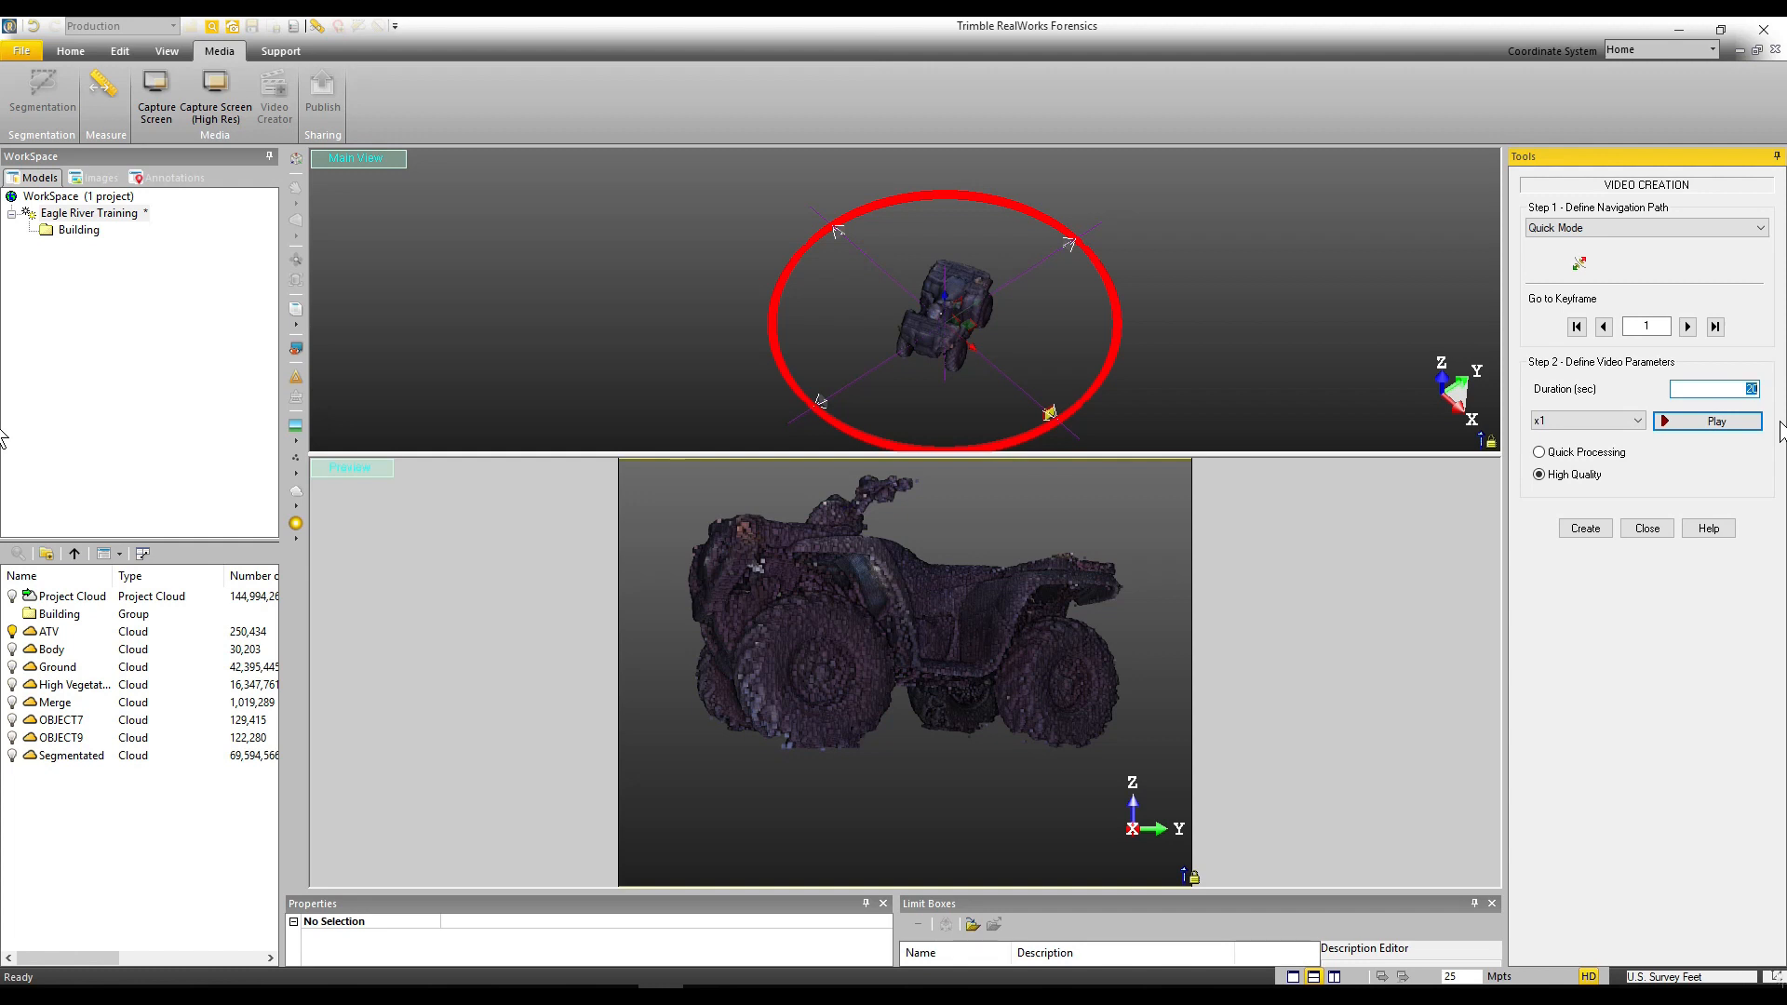
type("6")
Switch the navigation path to Step By Step Mode and add a first keyframe showing the whole ATV from slightly above its side
left_click(1759, 229)
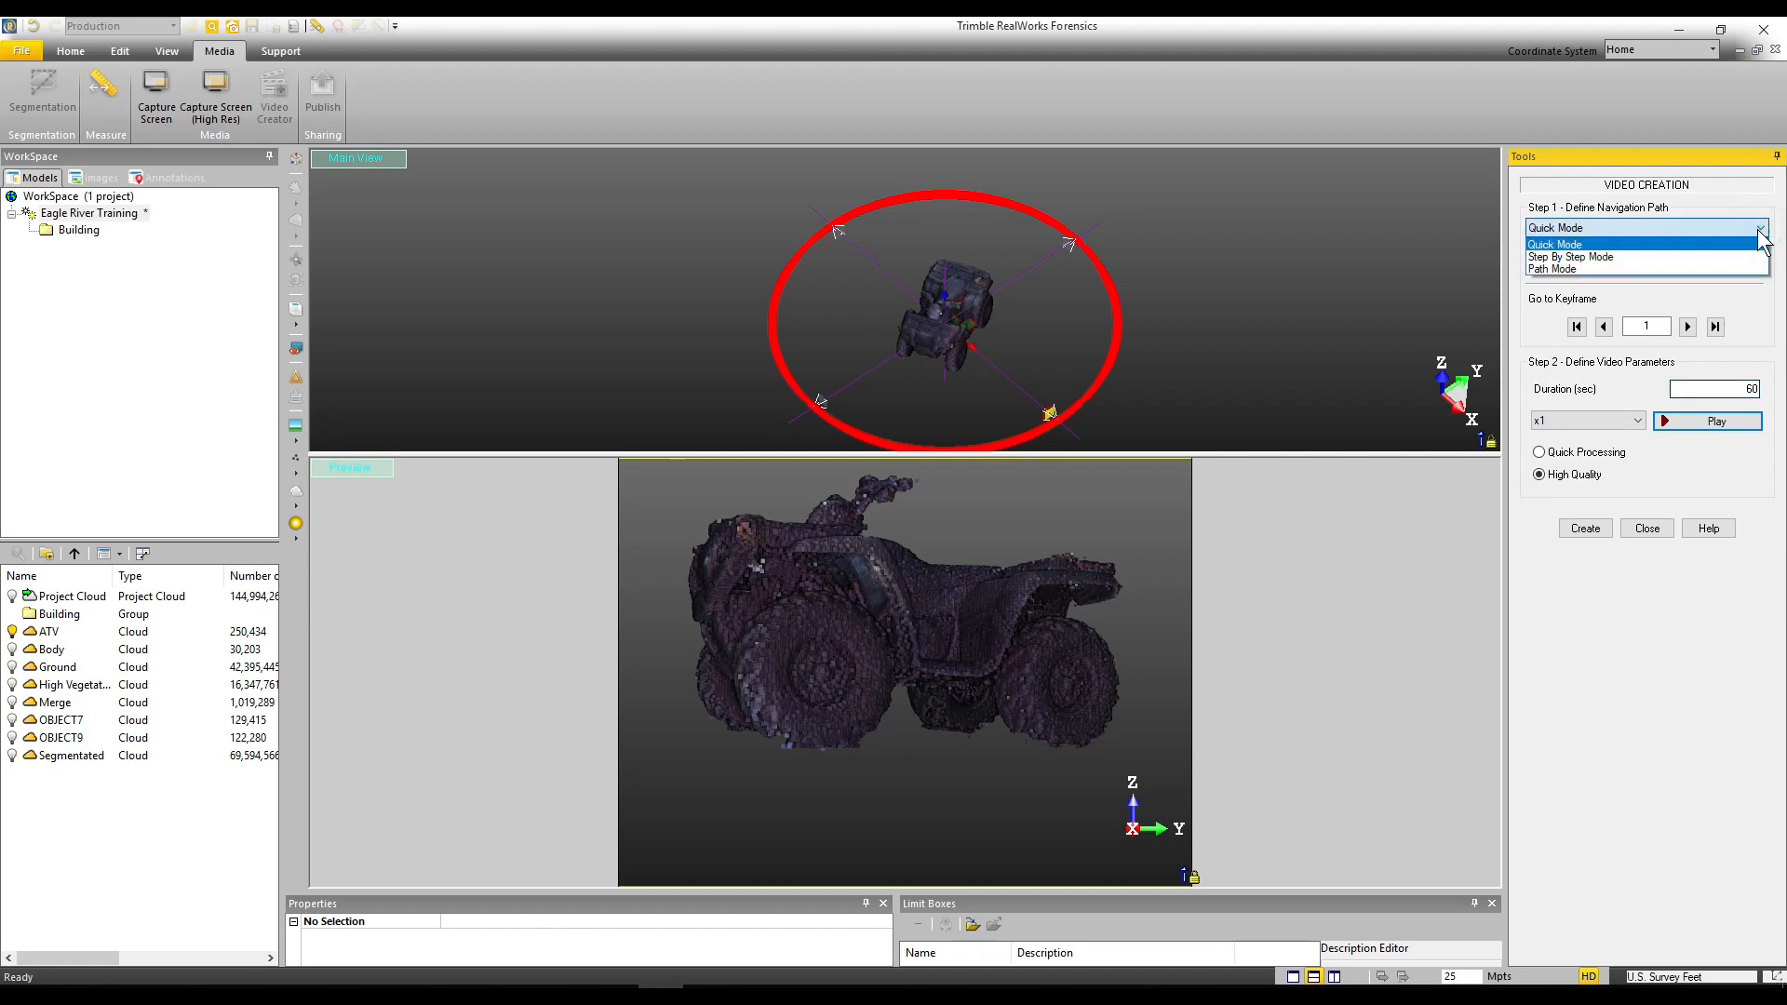
left_click(1672, 256)
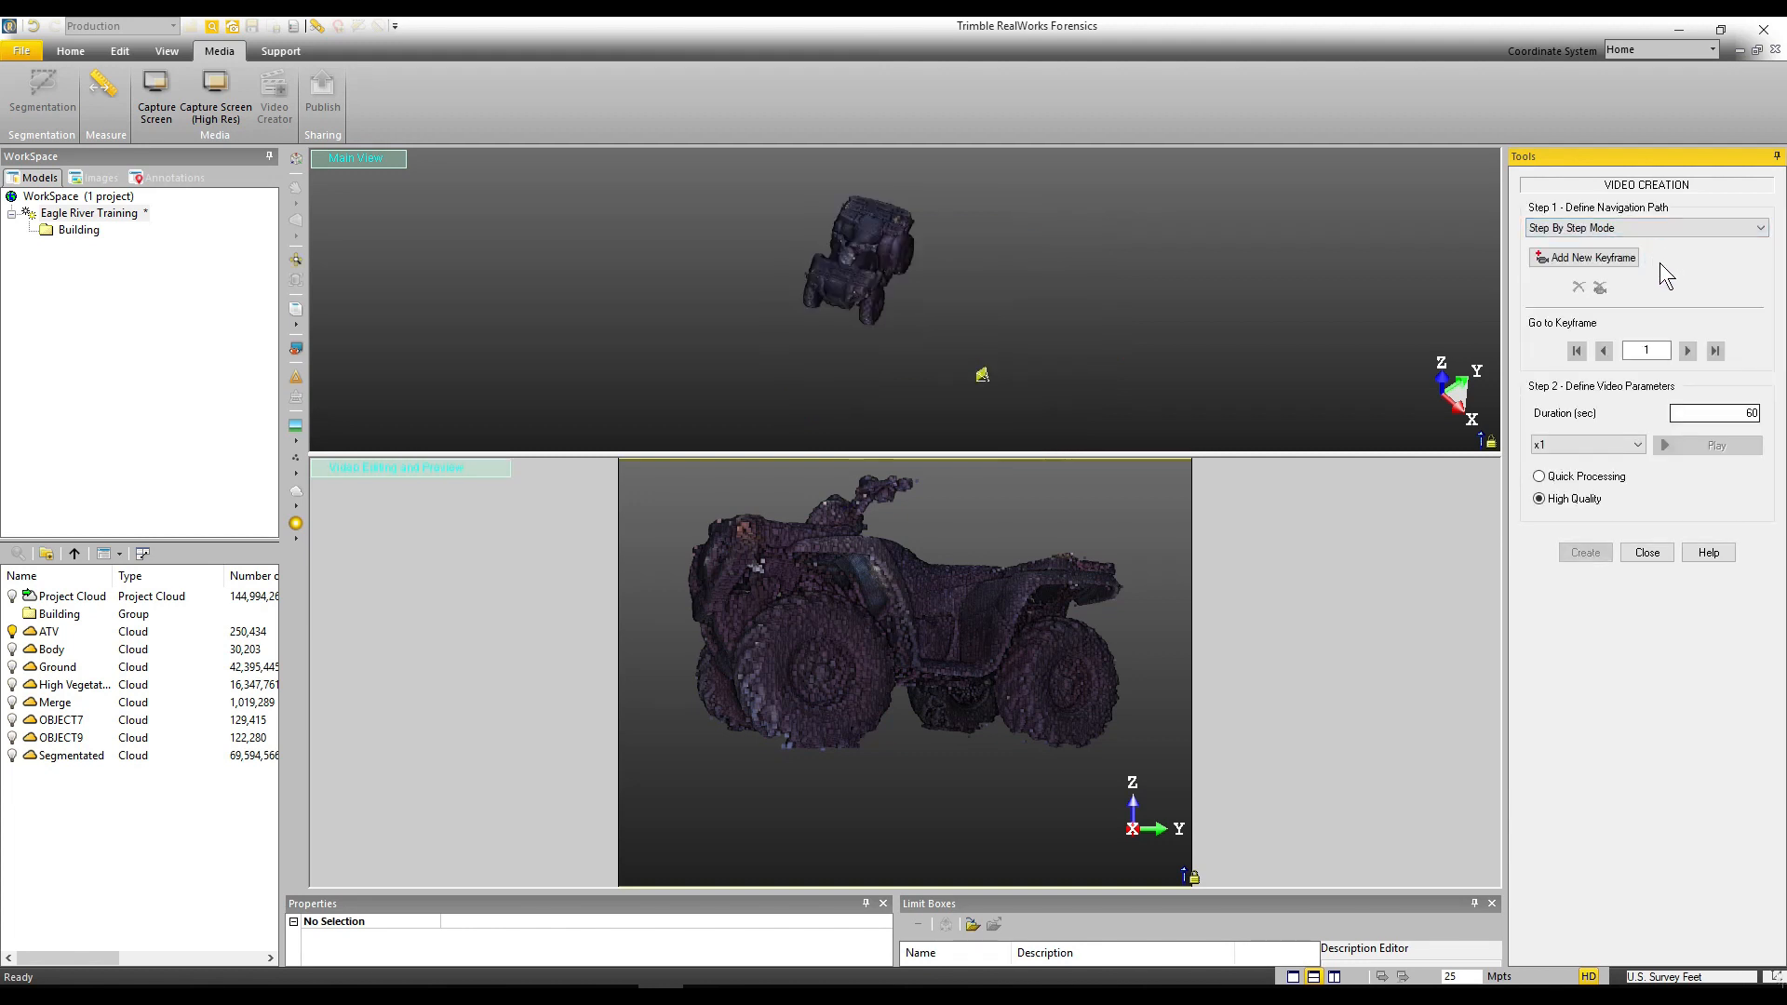
left_click_drag(1014, 409, 951, 421)
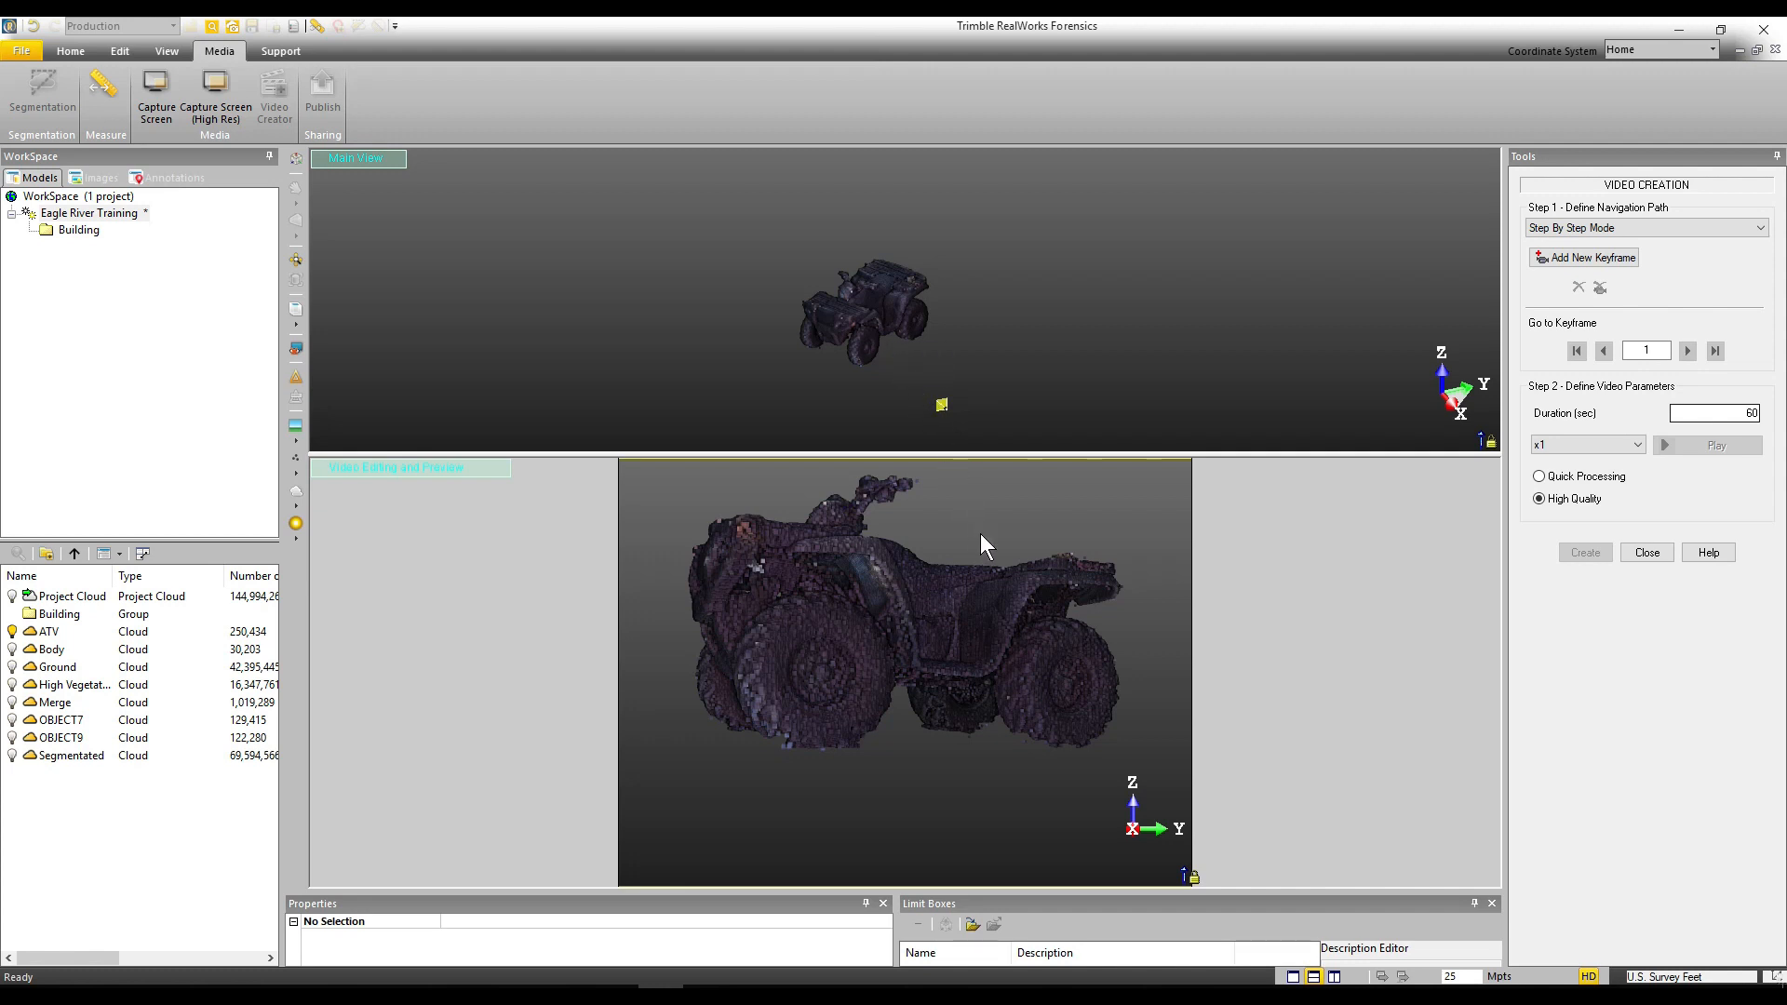
left_click_drag(1025, 556, 1014, 583)
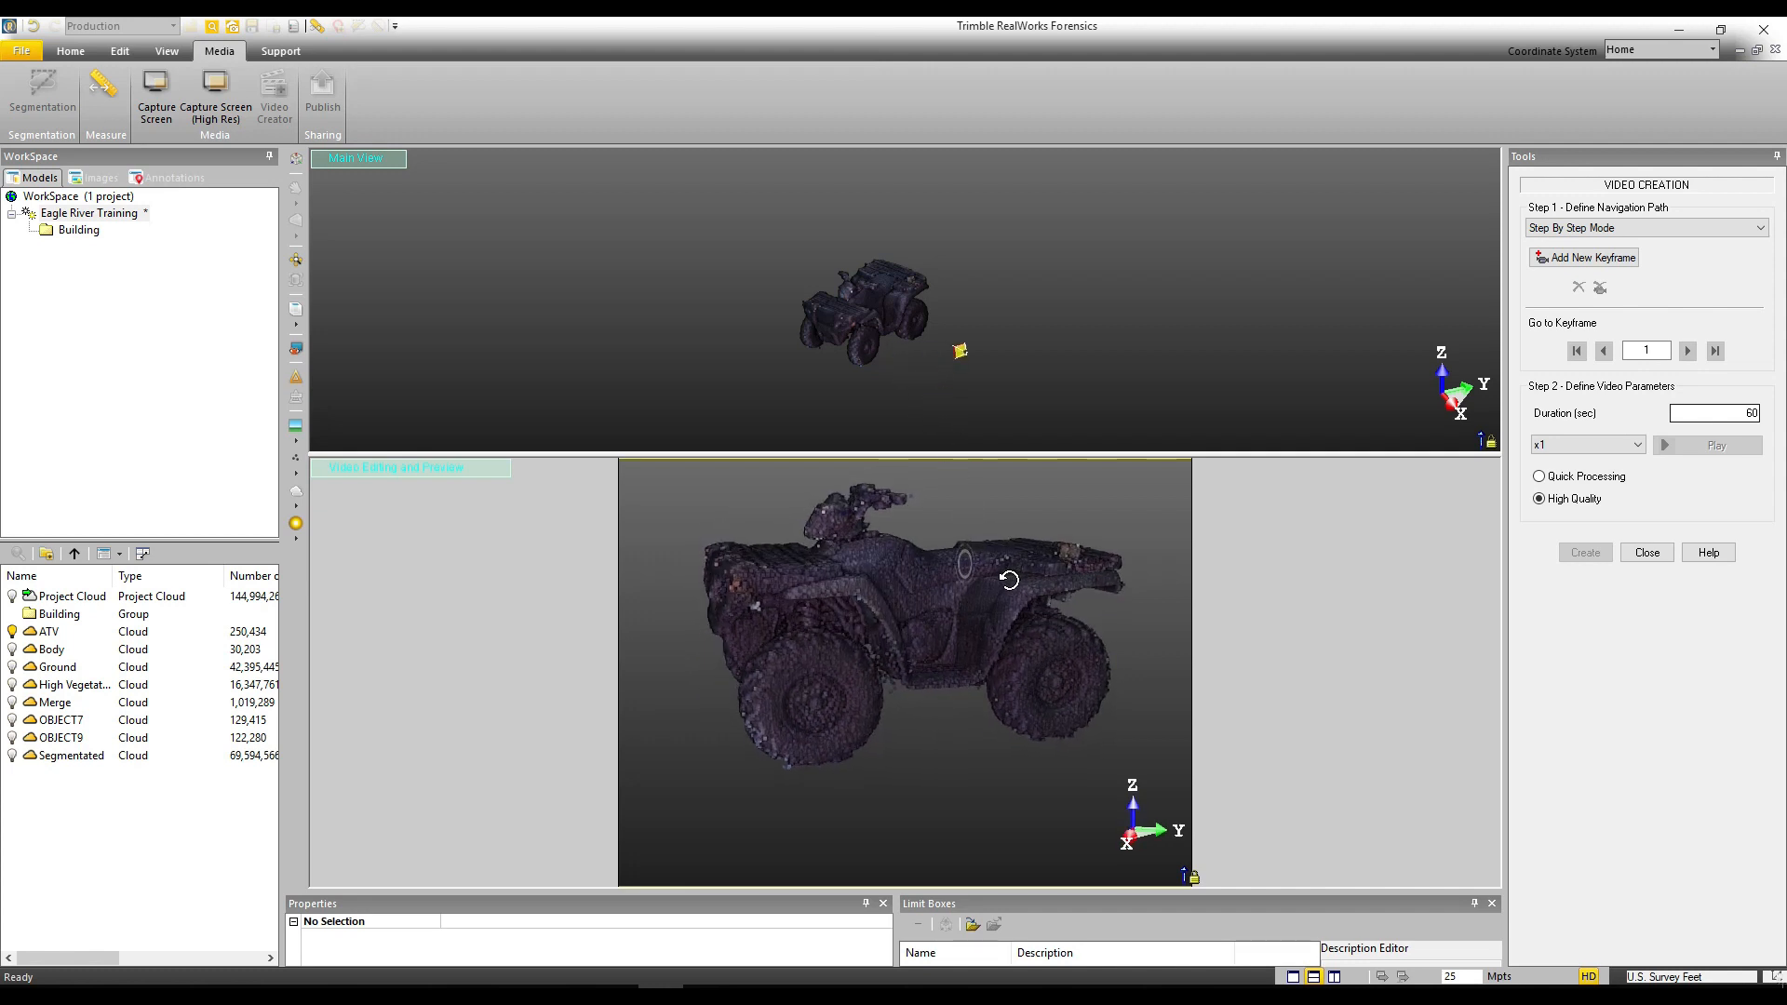
scroll(928, 583, "down", 1)
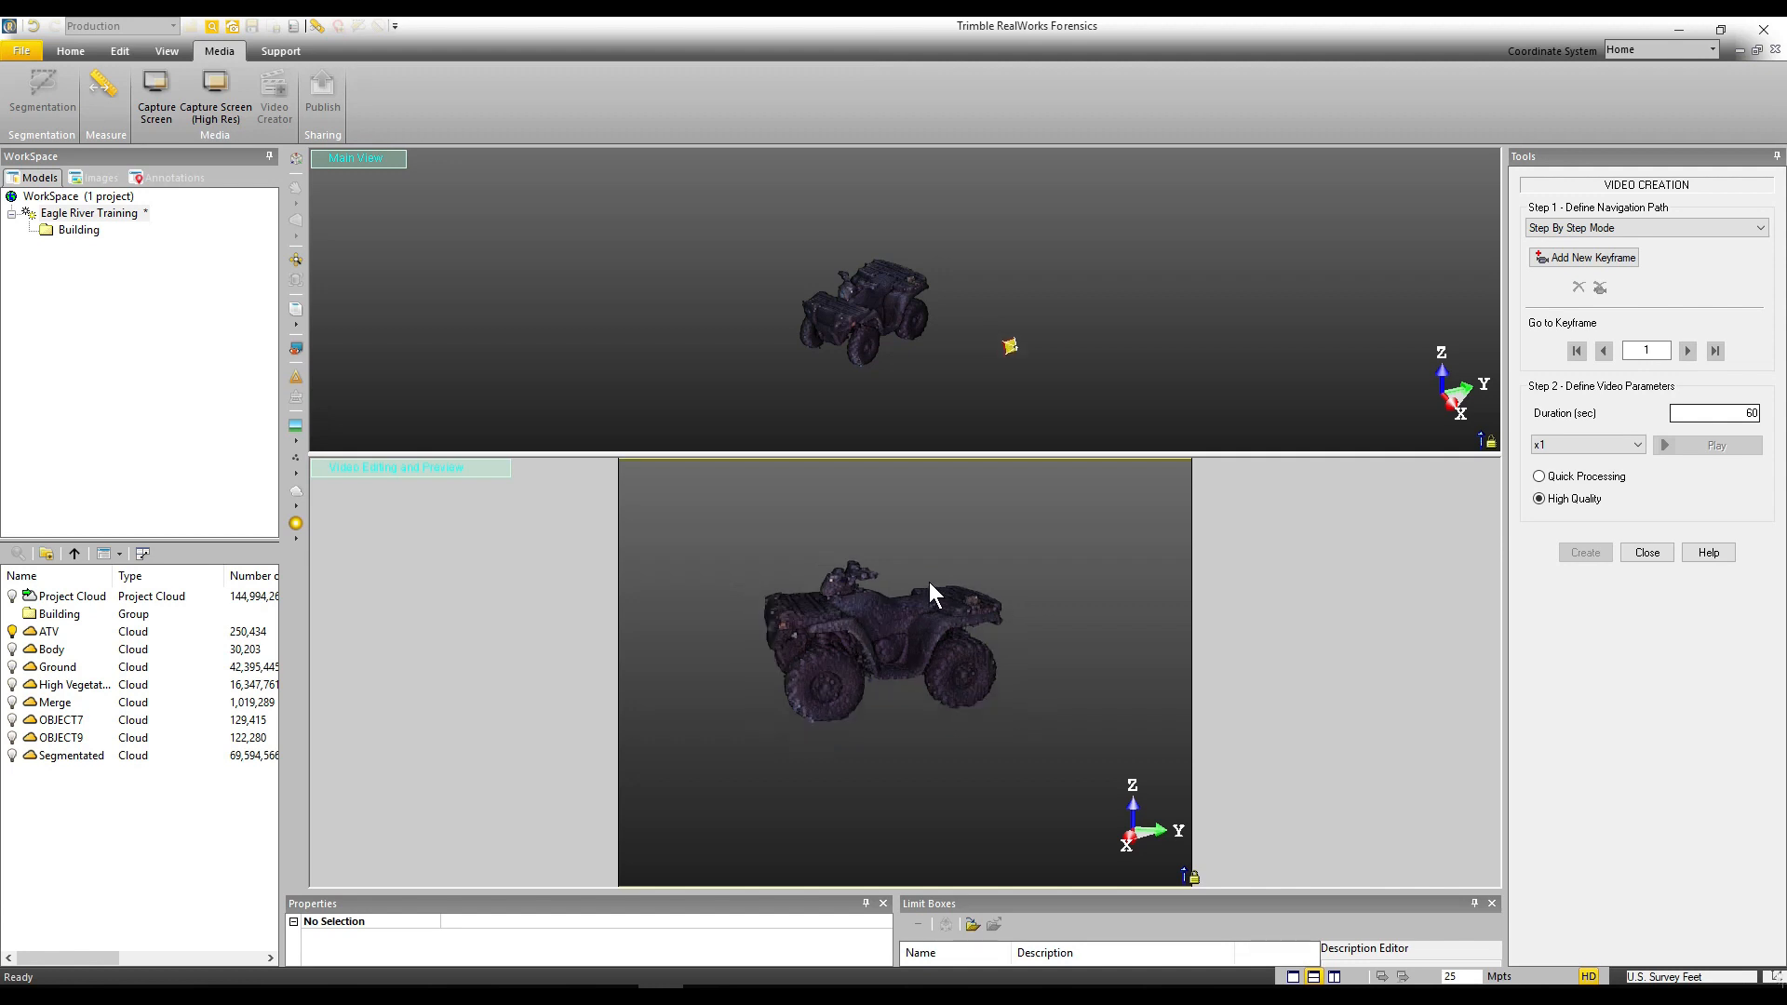
left_click(1605, 258)
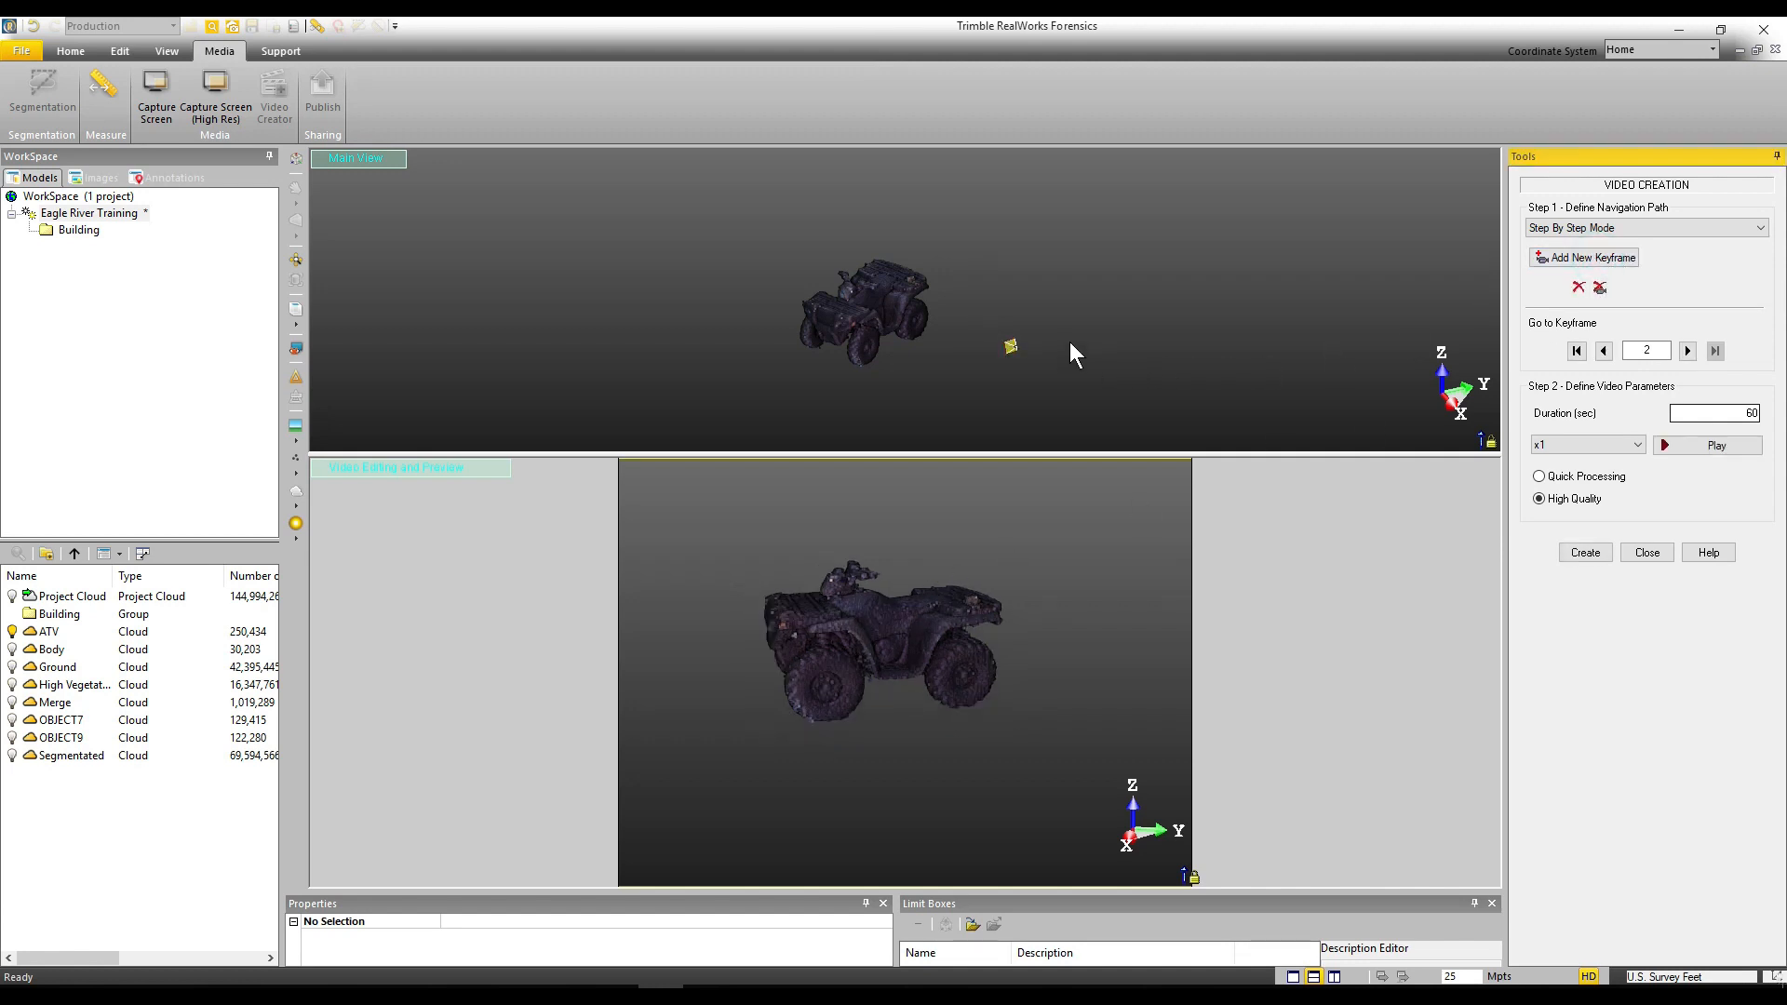
Add a second keyframe orbited around the ATV's side and a third one showing its rear from above
mouse_move(991, 521)
left_mouse_down()
mouse_move(944, 514)
mouse_move(959, 527)
mouse_move(930, 571)
mouse_move(952, 573)
mouse_move(925, 579)
mouse_move(949, 575)
left_mouse_up()
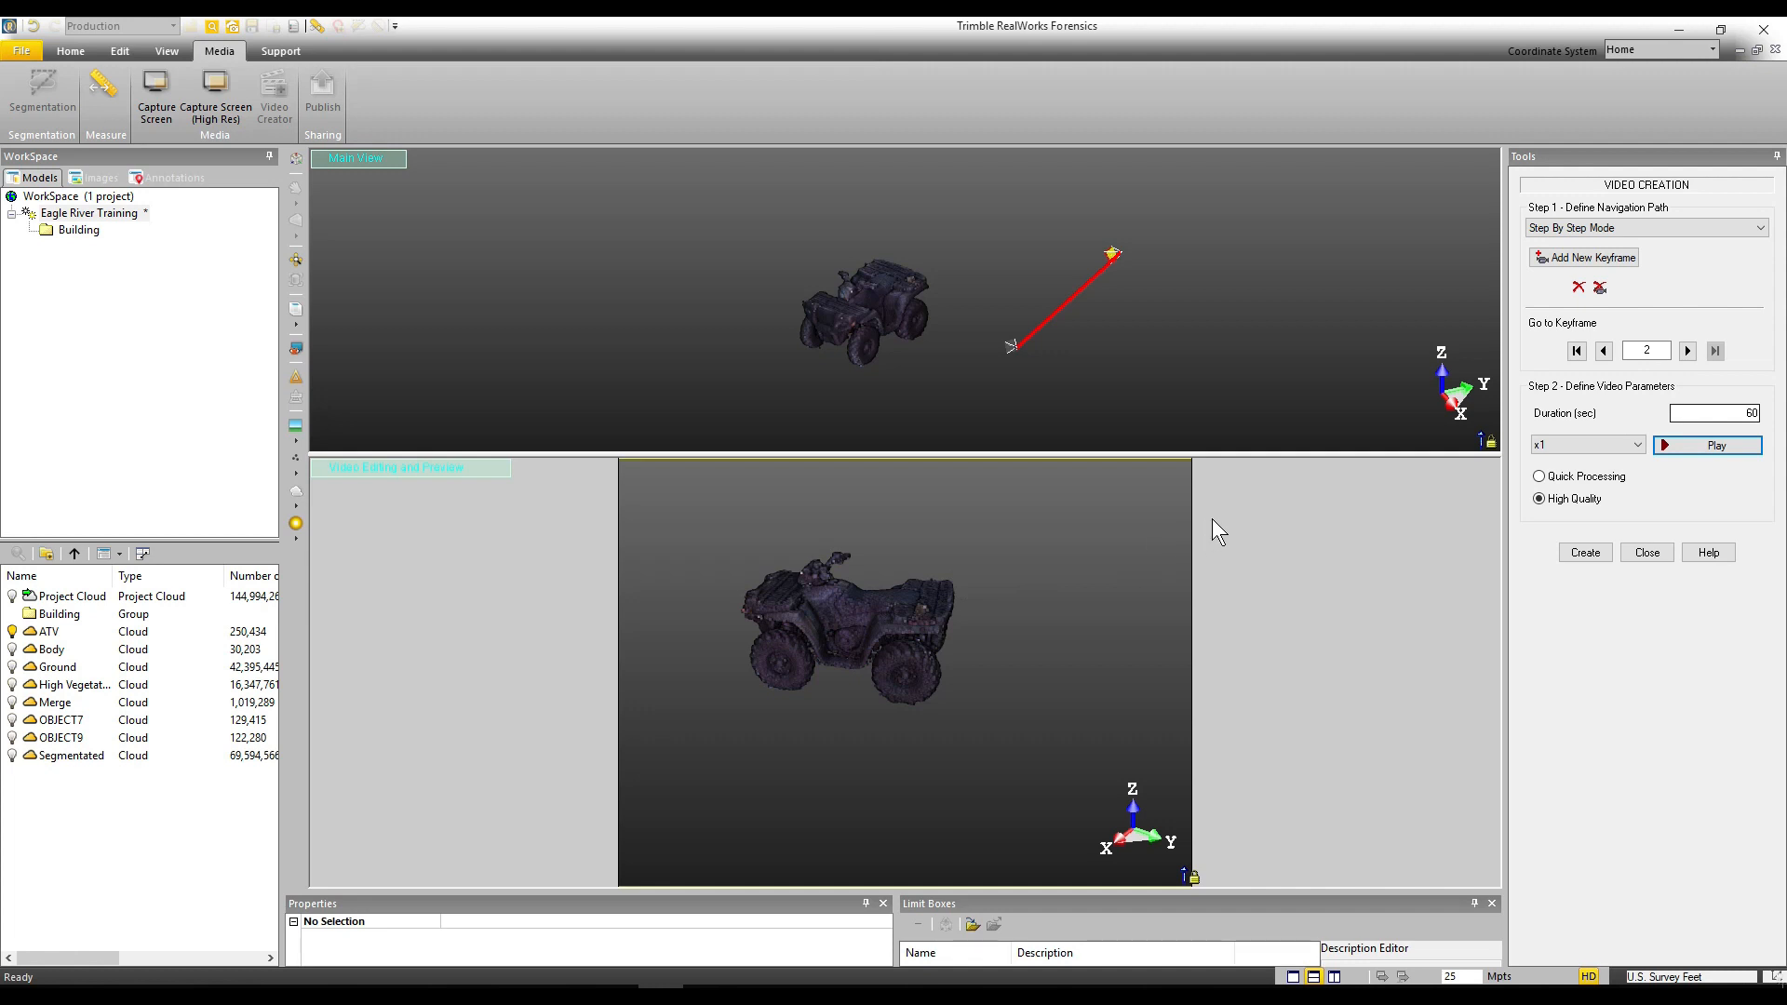
left_click(1597, 260)
left_click_drag(1008, 567, 908, 557)
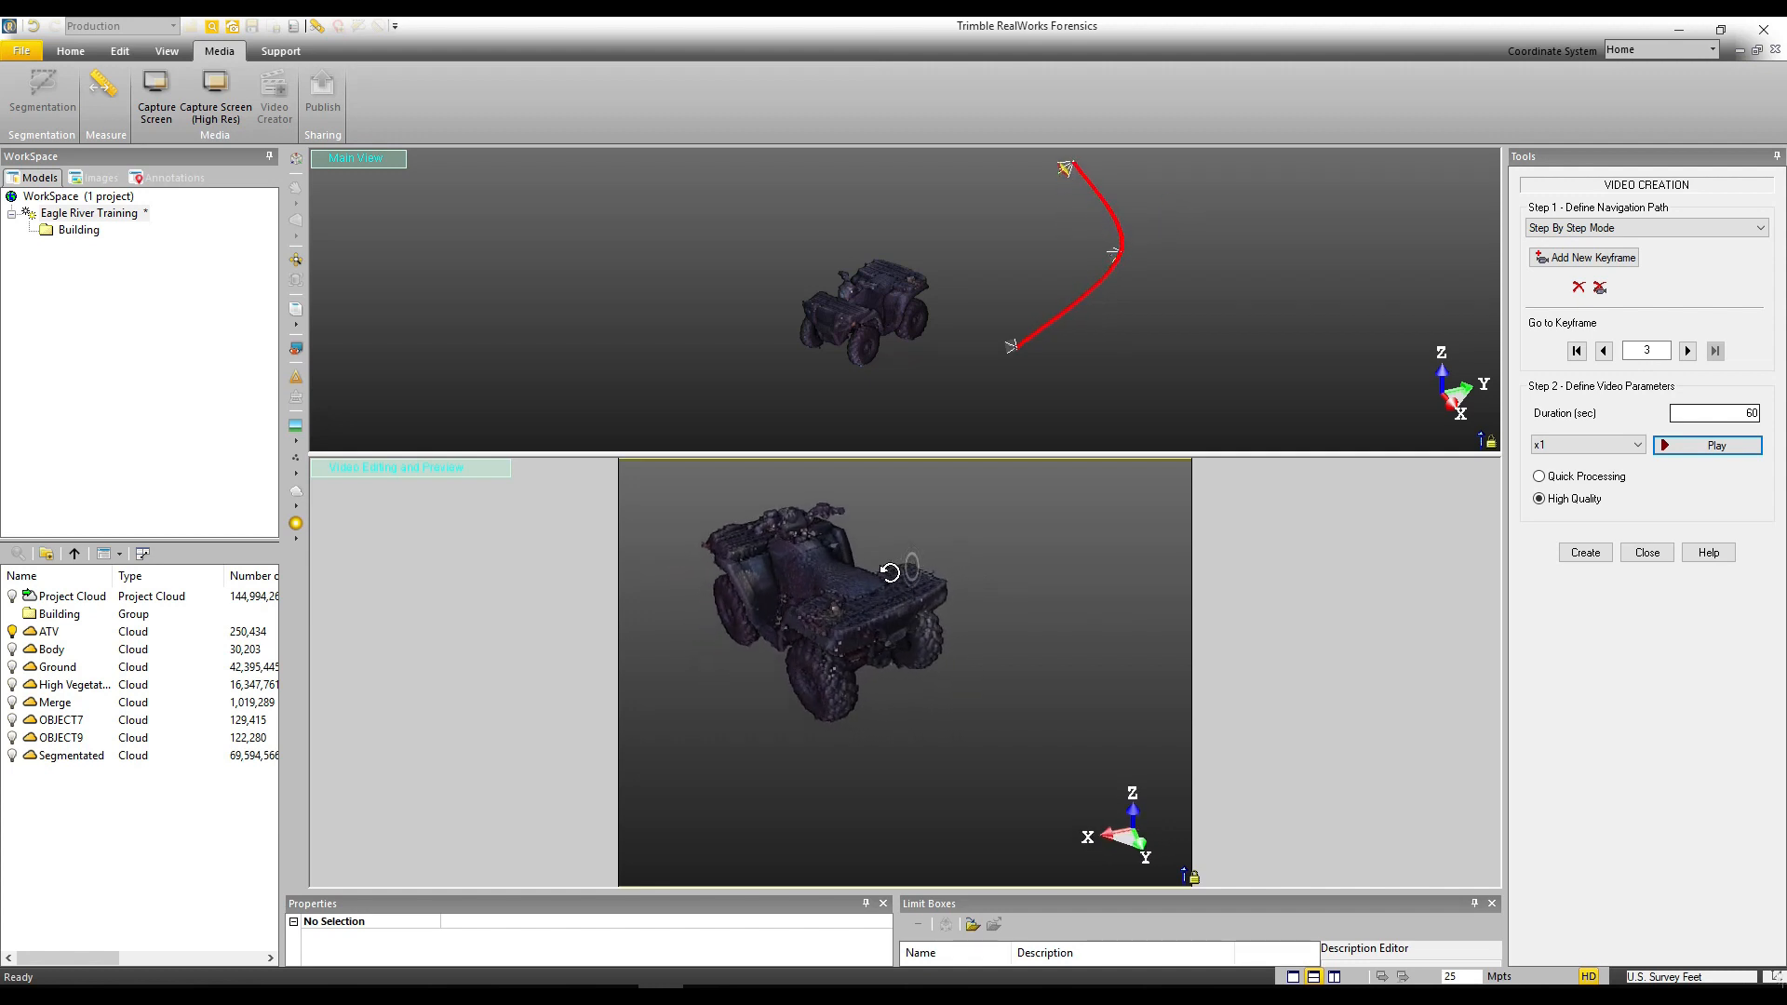
right_click(942, 549)
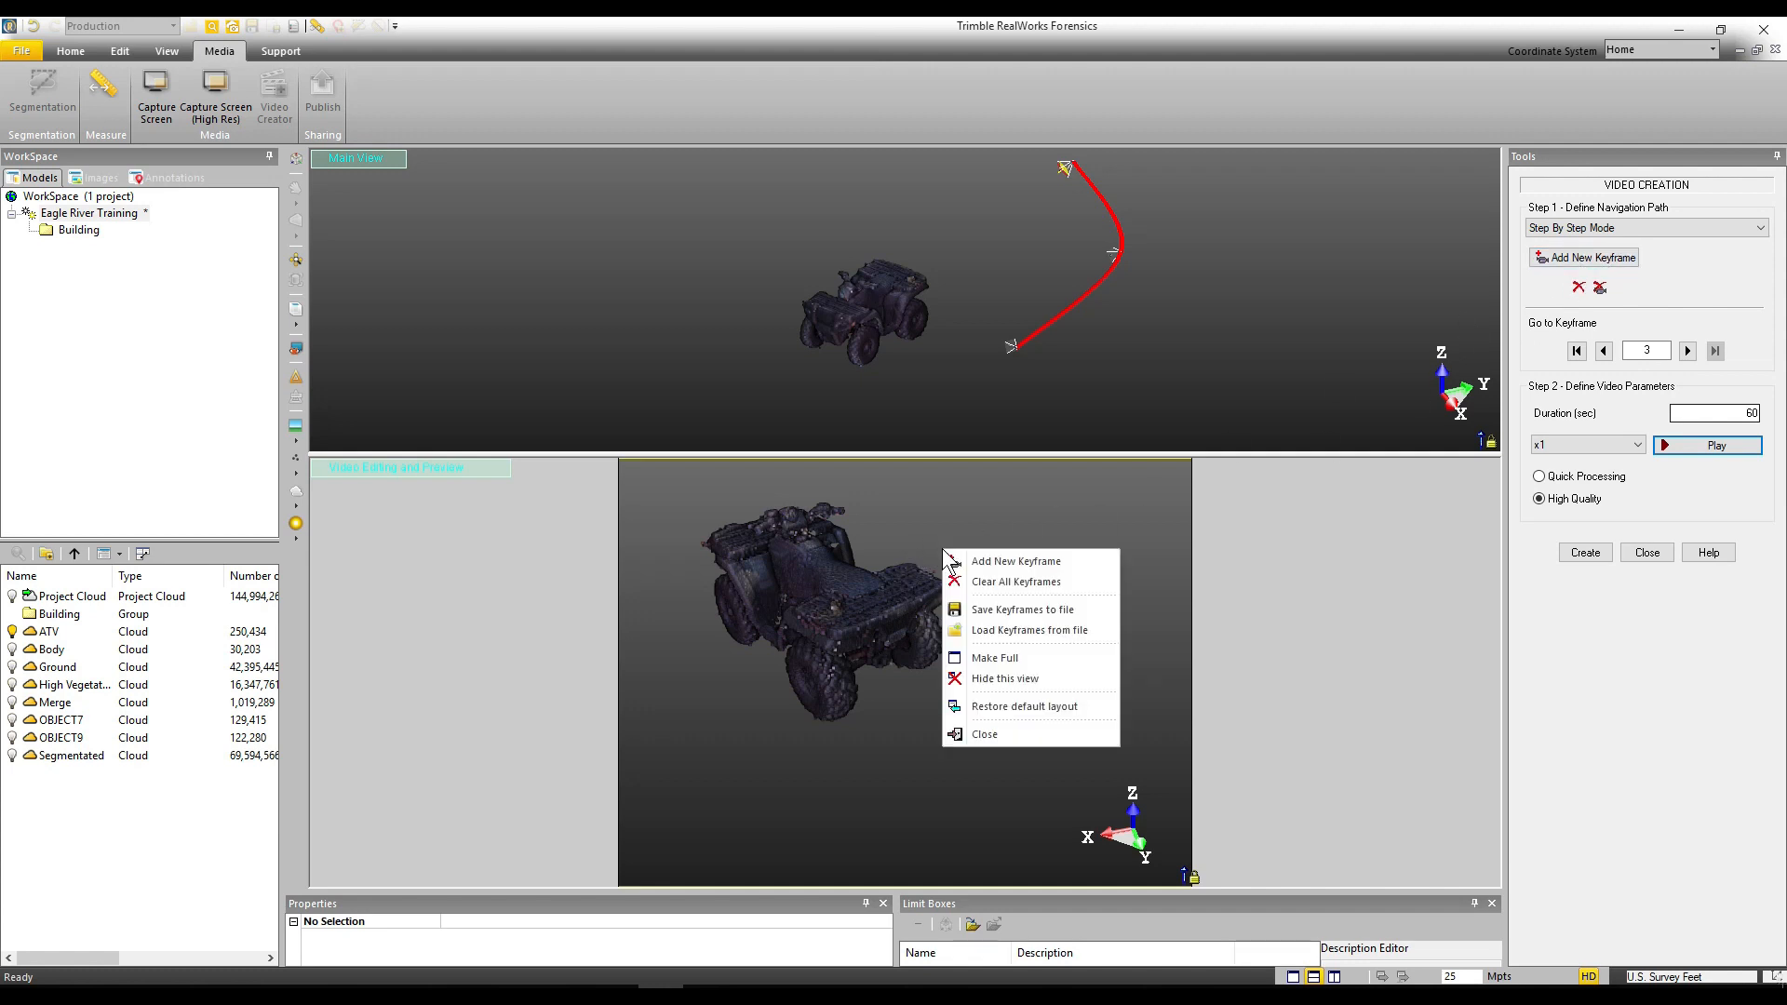
left_click(994, 561)
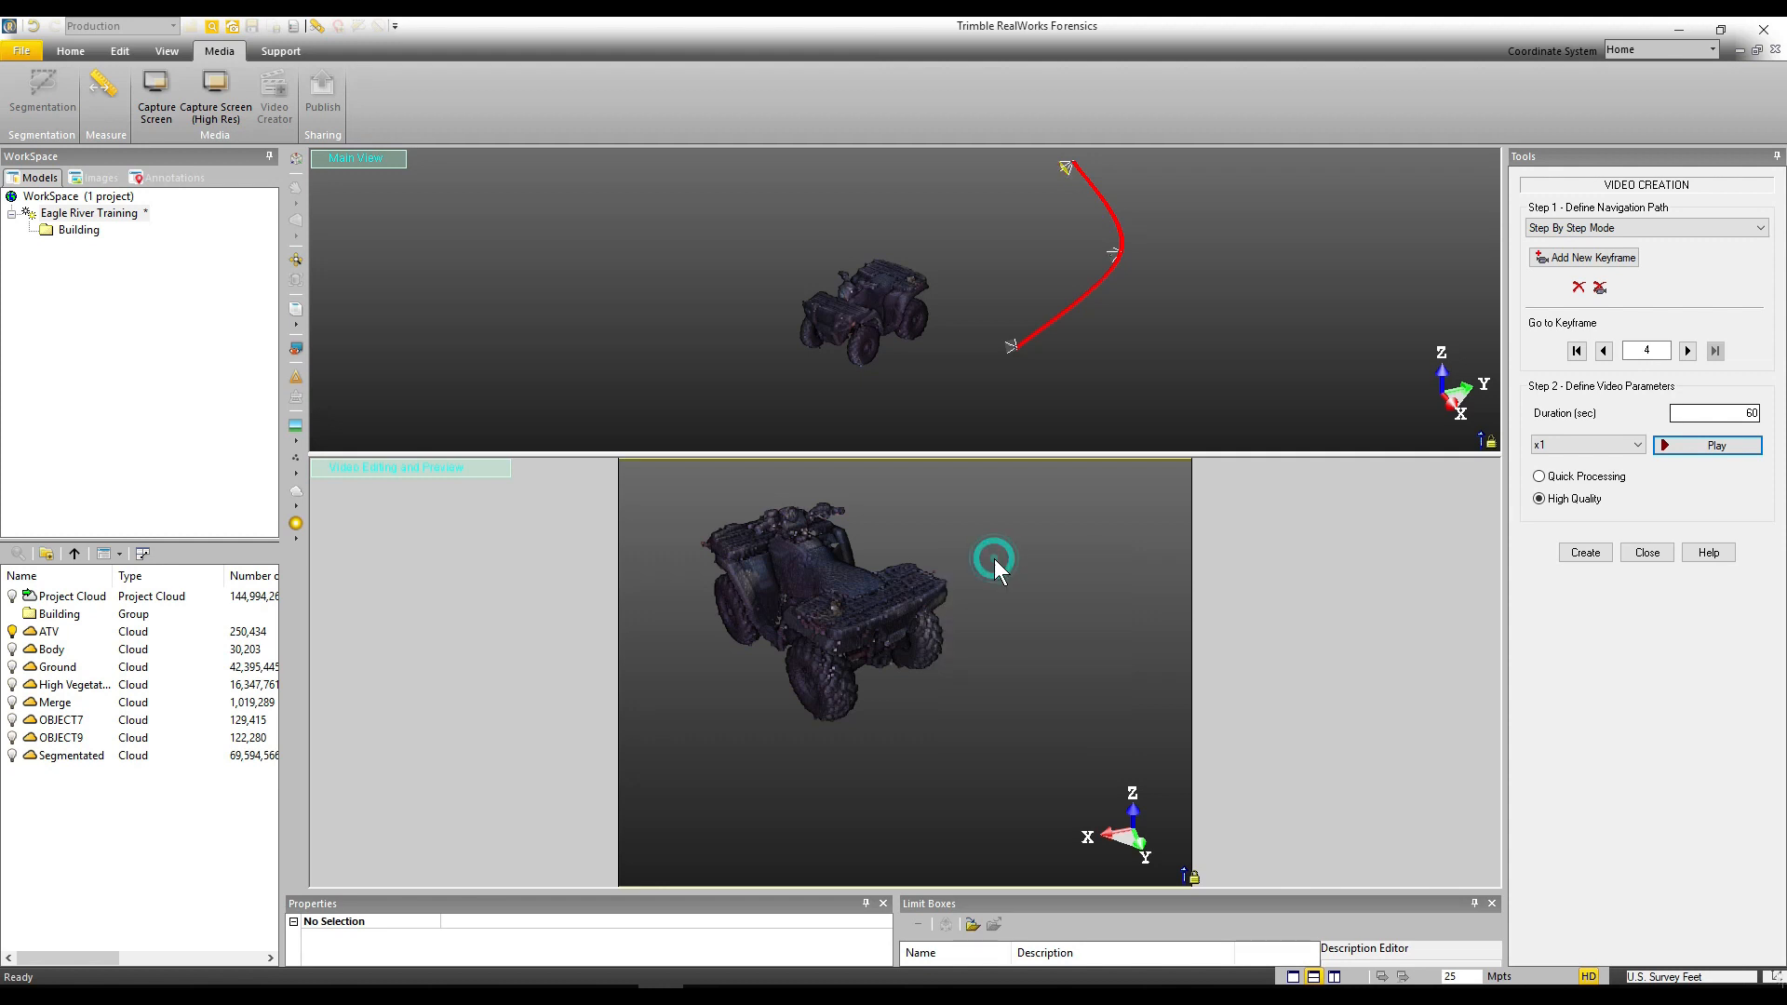
Continue the camera path around the ATV with a fourth keyframe and a fifth close-up keyframe of its front end
mouse_move(980, 548)
left_mouse_down()
mouse_move(913, 586)
mouse_move(829, 575)
mouse_move(886, 551)
mouse_move(842, 597)
mouse_move(866, 588)
mouse_move(831, 584)
mouse_move(913, 562)
mouse_move(966, 568)
mouse_move(817, 562)
mouse_move(938, 553)
mouse_move(918, 558)
mouse_move(947, 586)
mouse_move(892, 590)
mouse_move(926, 563)
mouse_move(913, 589)
mouse_move(837, 571)
mouse_move(953, 578)
left_mouse_up()
scroll(952, 575, "up", 5)
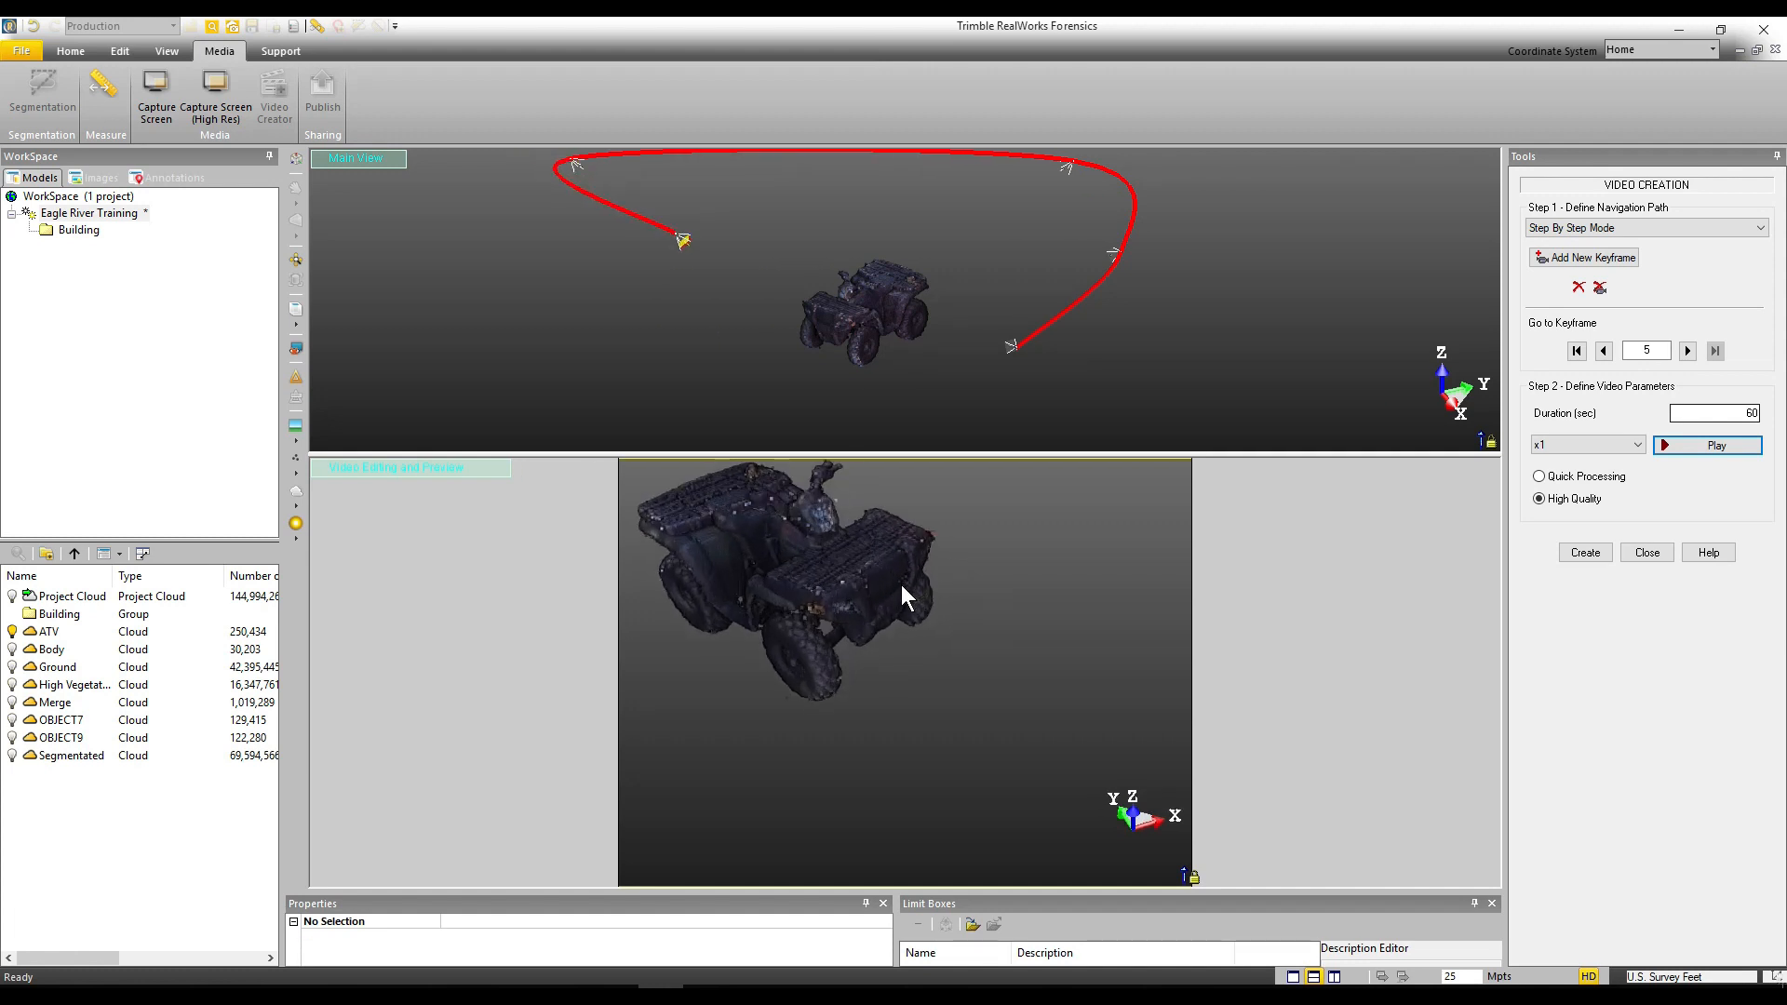
scroll(899, 585, "up", 4)
left_click_drag(898, 585, 918, 579)
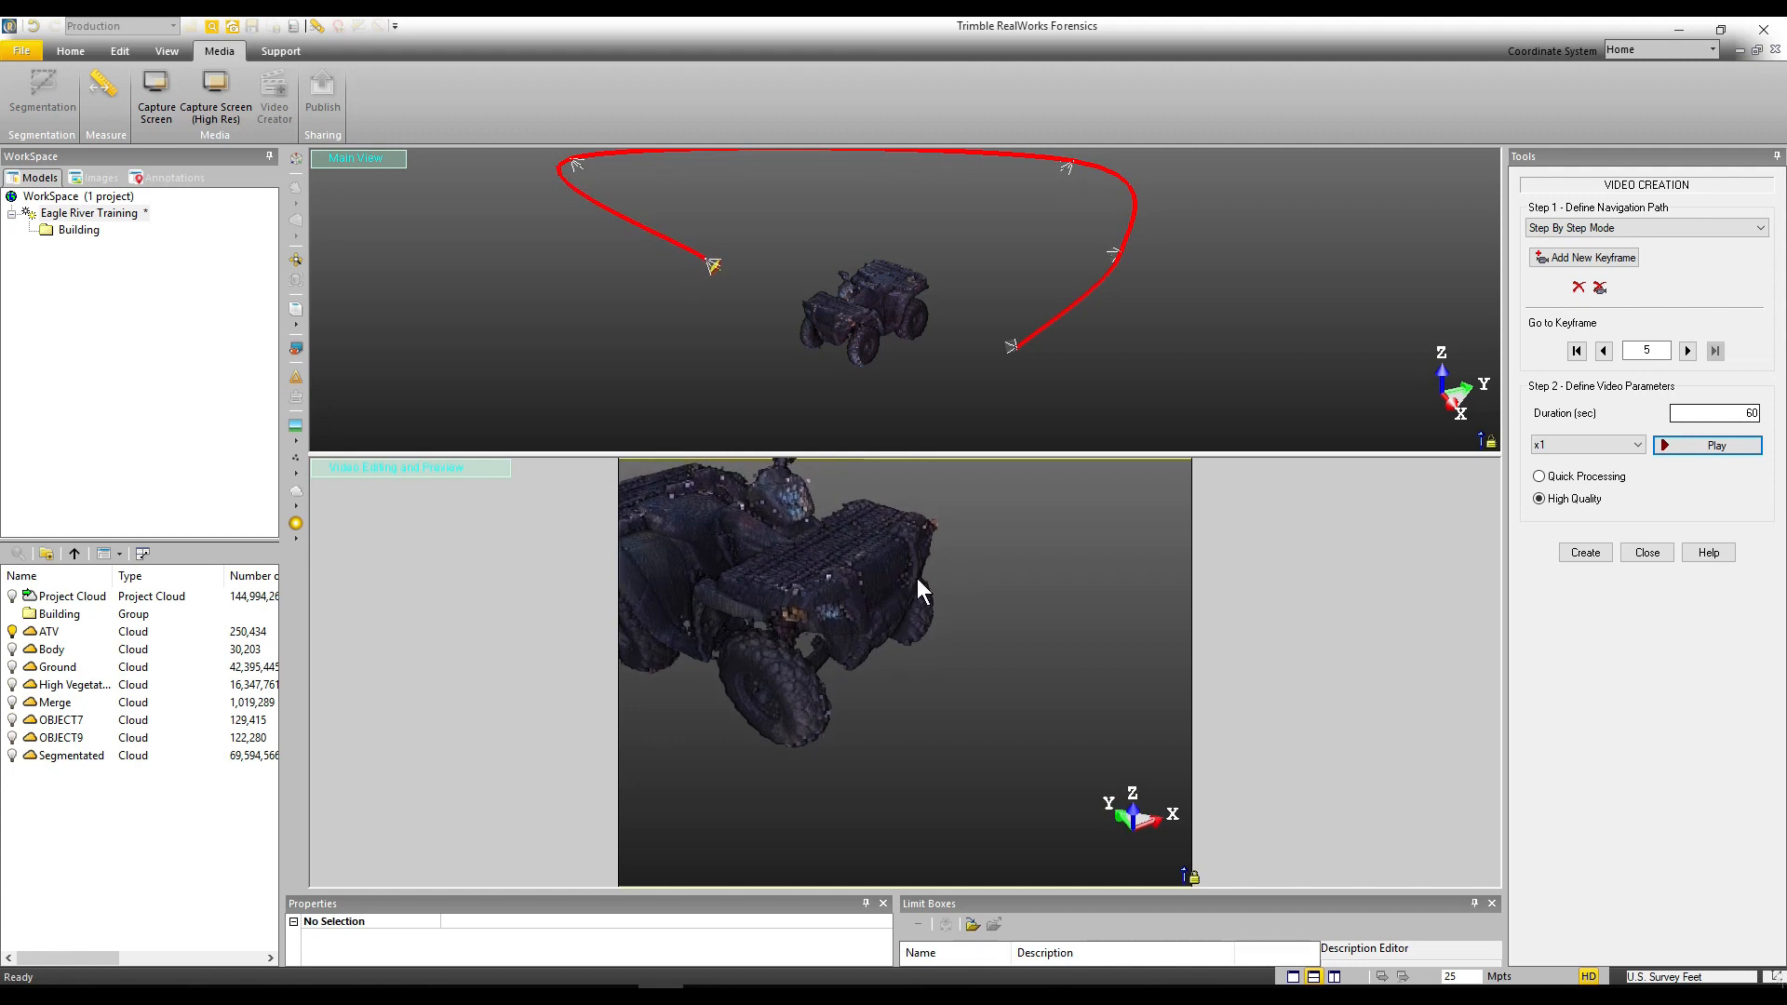
right_click(918, 597)
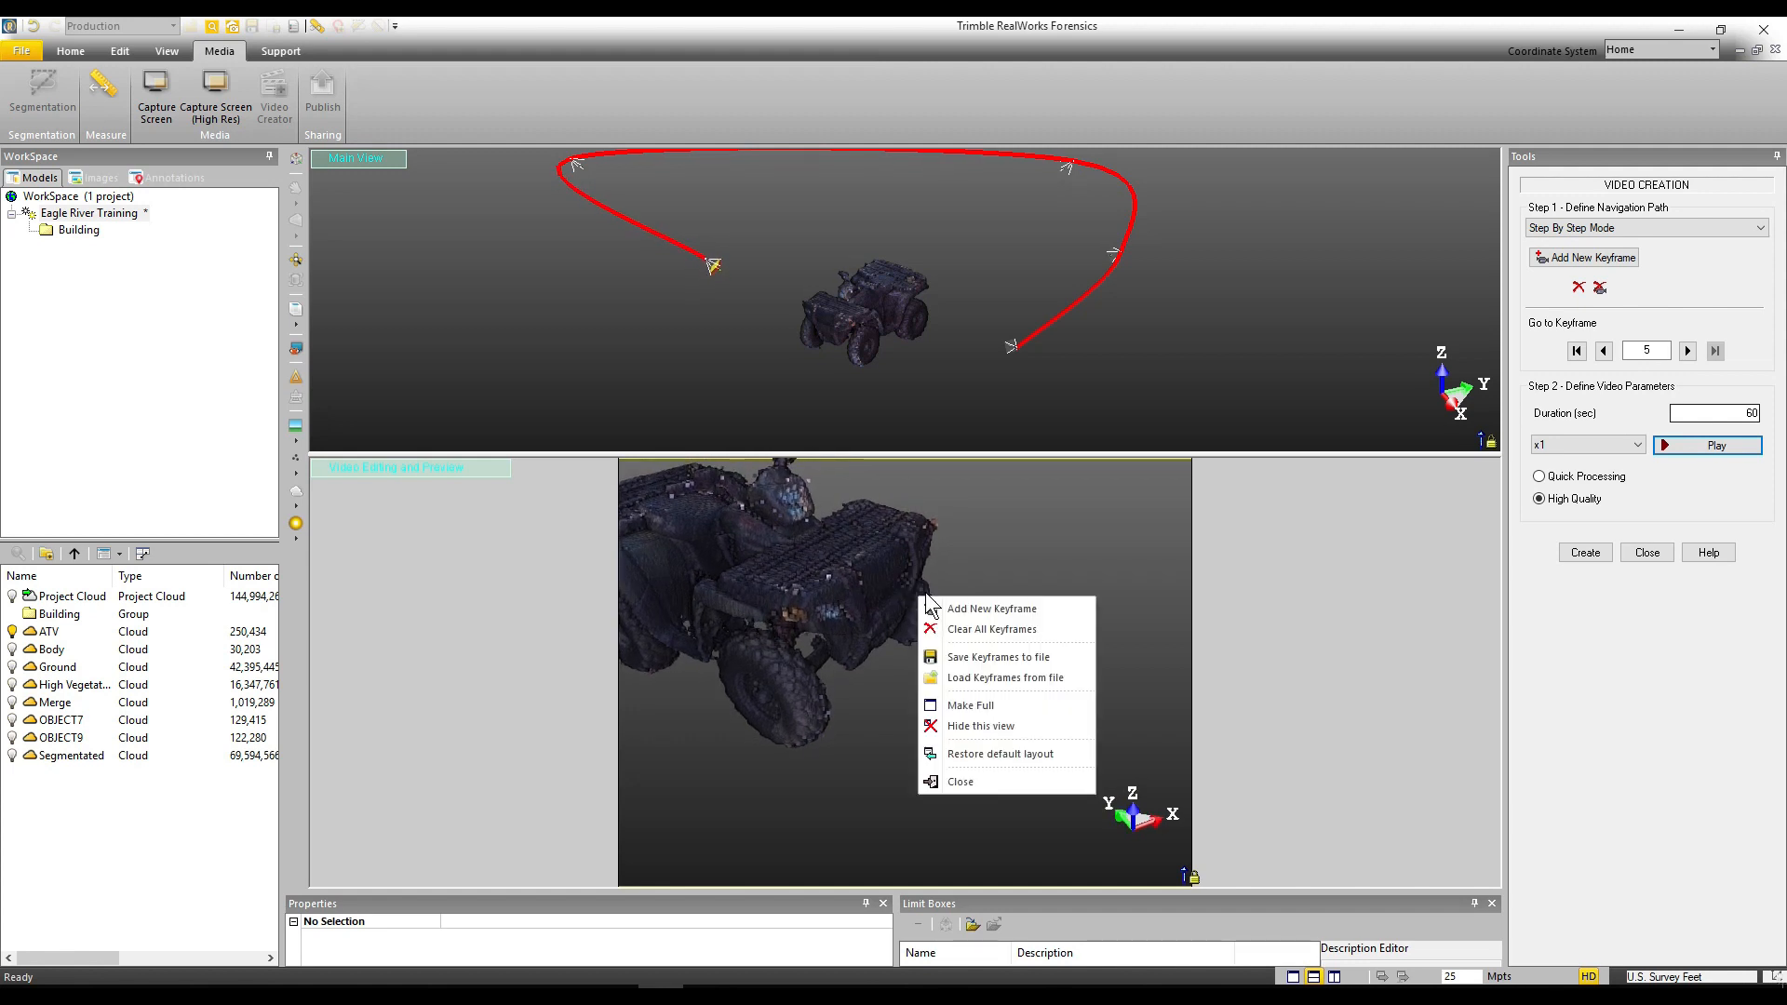
left_click(964, 607)
Add a sixth keyframe showing the ATV's opposite side and wheels close up from a low angle
mouse_move(886, 623)
left_mouse_down()
mouse_move(850, 626)
mouse_move(902, 583)
mouse_move(798, 610)
mouse_move(902, 586)
mouse_move(1005, 594)
left_mouse_up()
left_click_drag(724, 638, 761, 629)
mouse_move(761, 630)
middle_mouse_down()
mouse_move(866, 622)
mouse_move(886, 596)
middle_mouse_up()
scroll(867, 622, "down", 5)
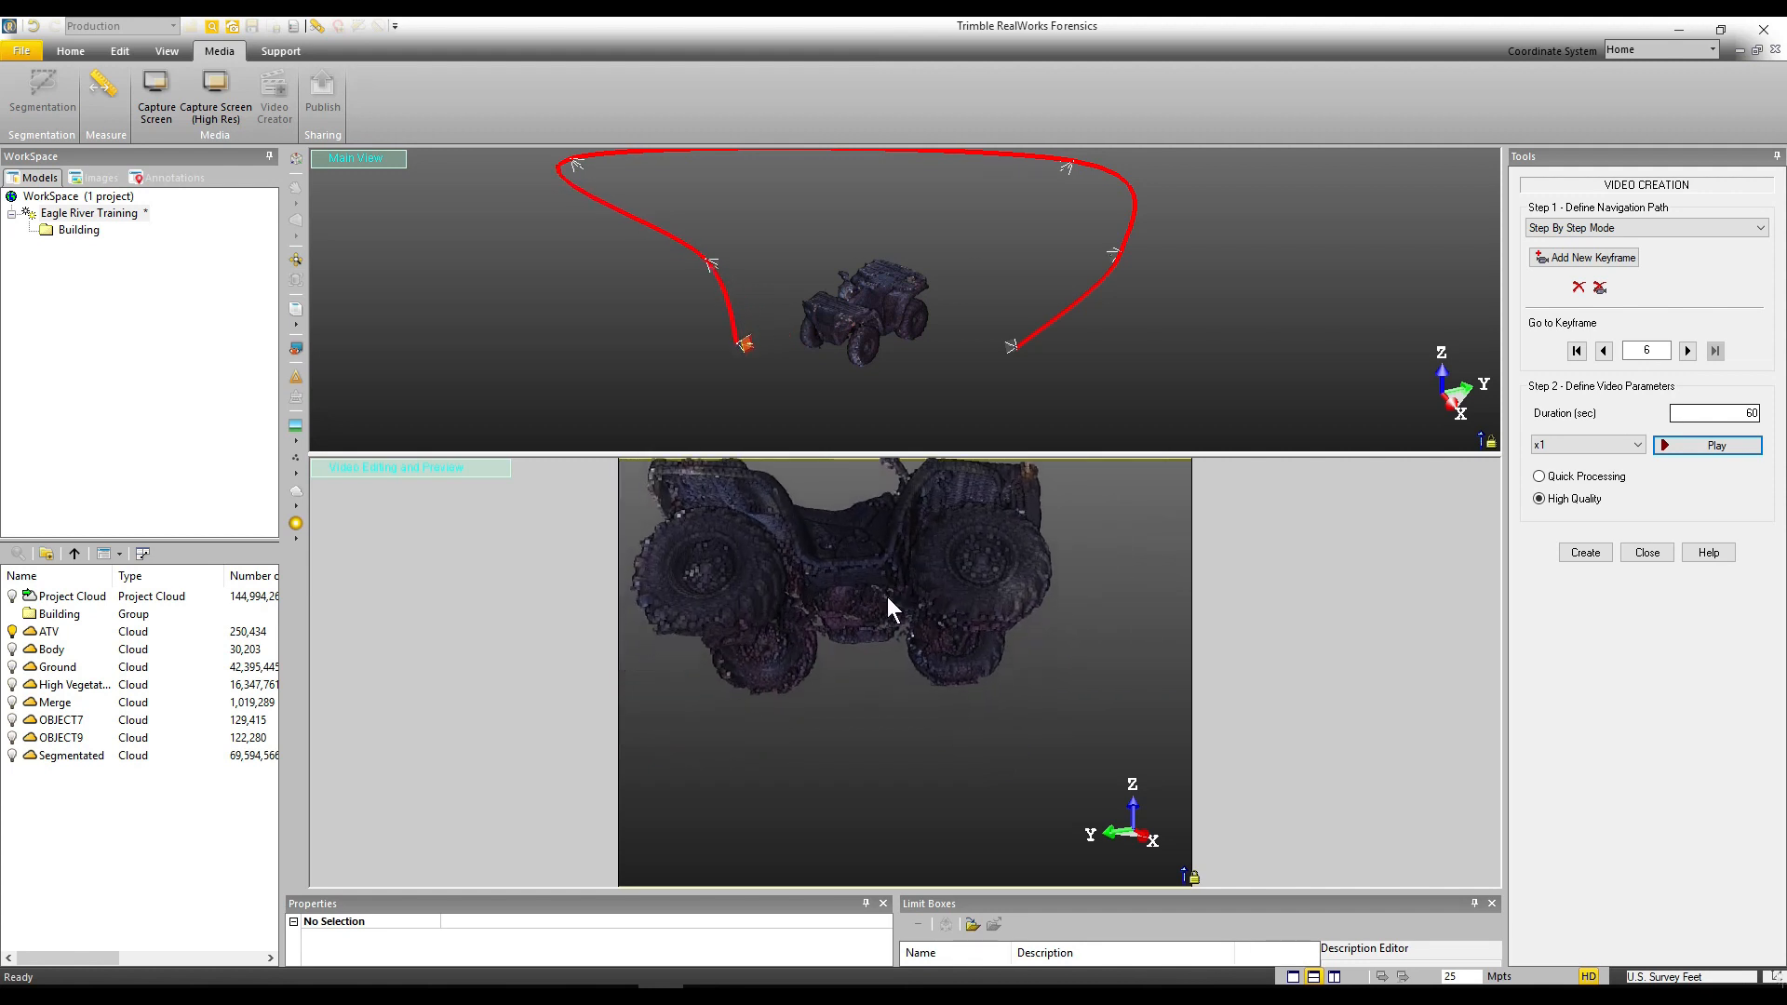
scroll(886, 595, "up", 2)
scroll(886, 592, "up", 2)
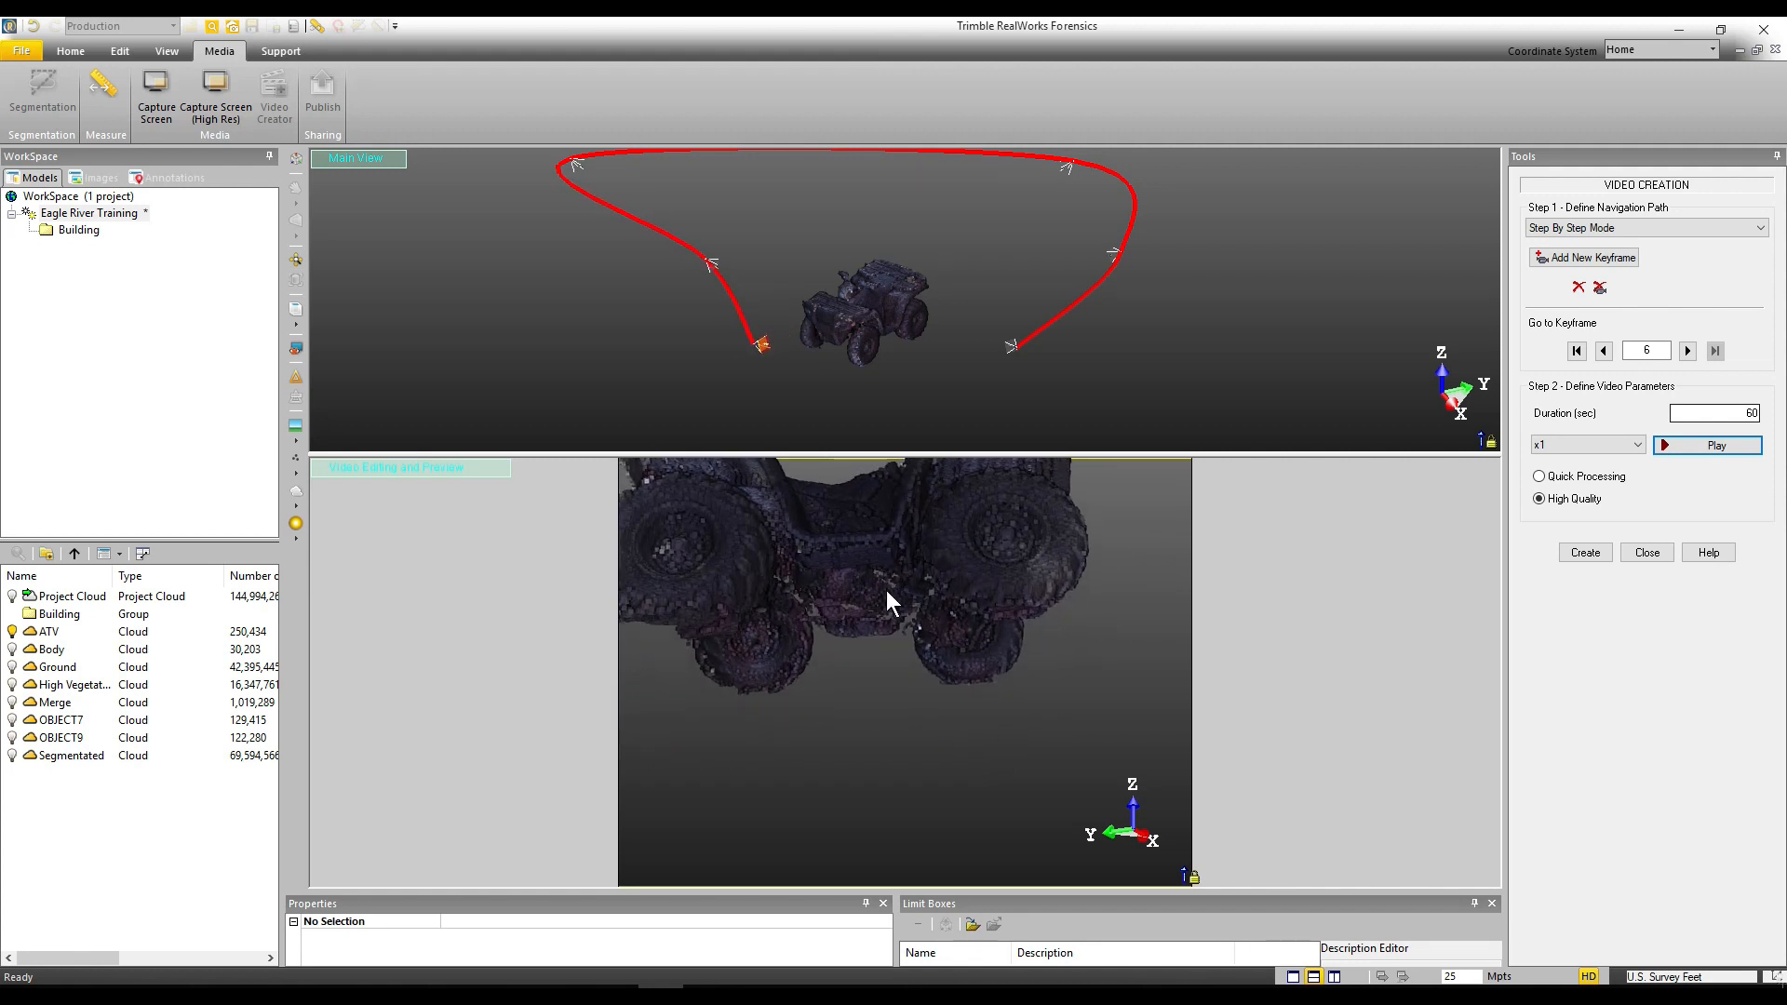
left_click(1587, 258)
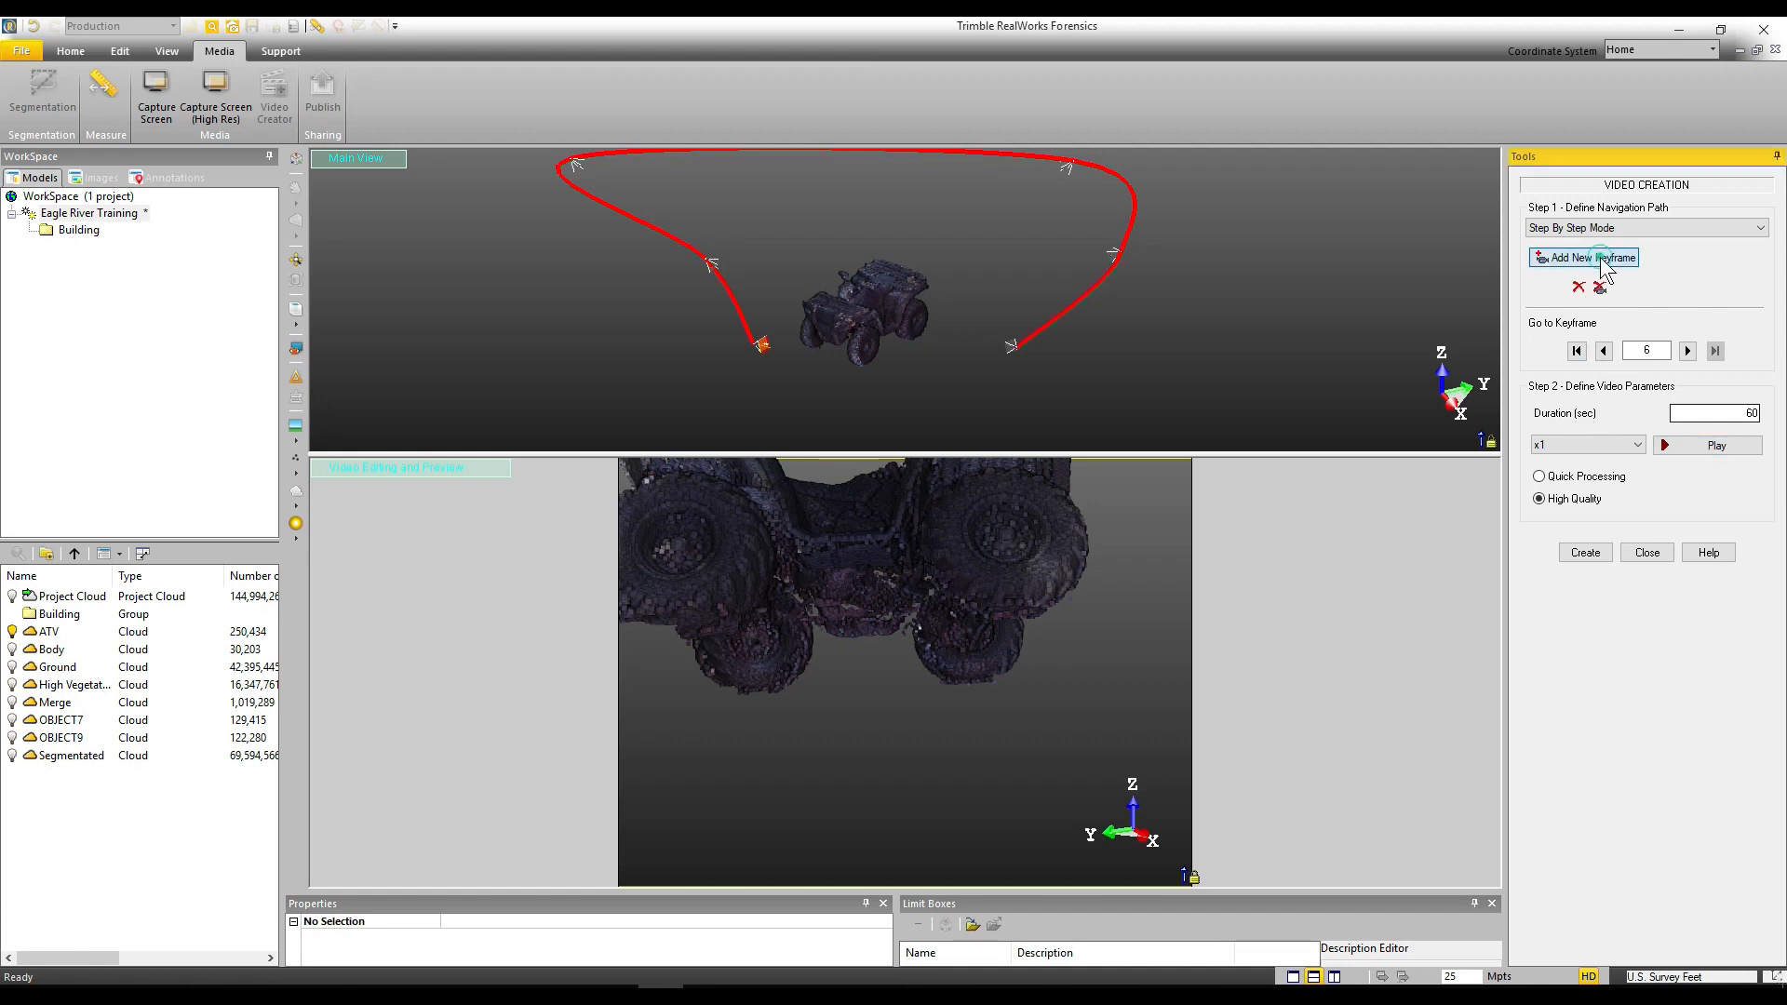
Place the seventh camera position above the ATV, looking down on the whole vehicle
scroll(886, 639, "up", 2)
scroll(888, 642, "down", 5)
mouse_move(850, 670)
left_mouse_down()
mouse_move(859, 708)
mouse_move(878, 631)
mouse_move(861, 627)
mouse_move(870, 686)
left_mouse_up()
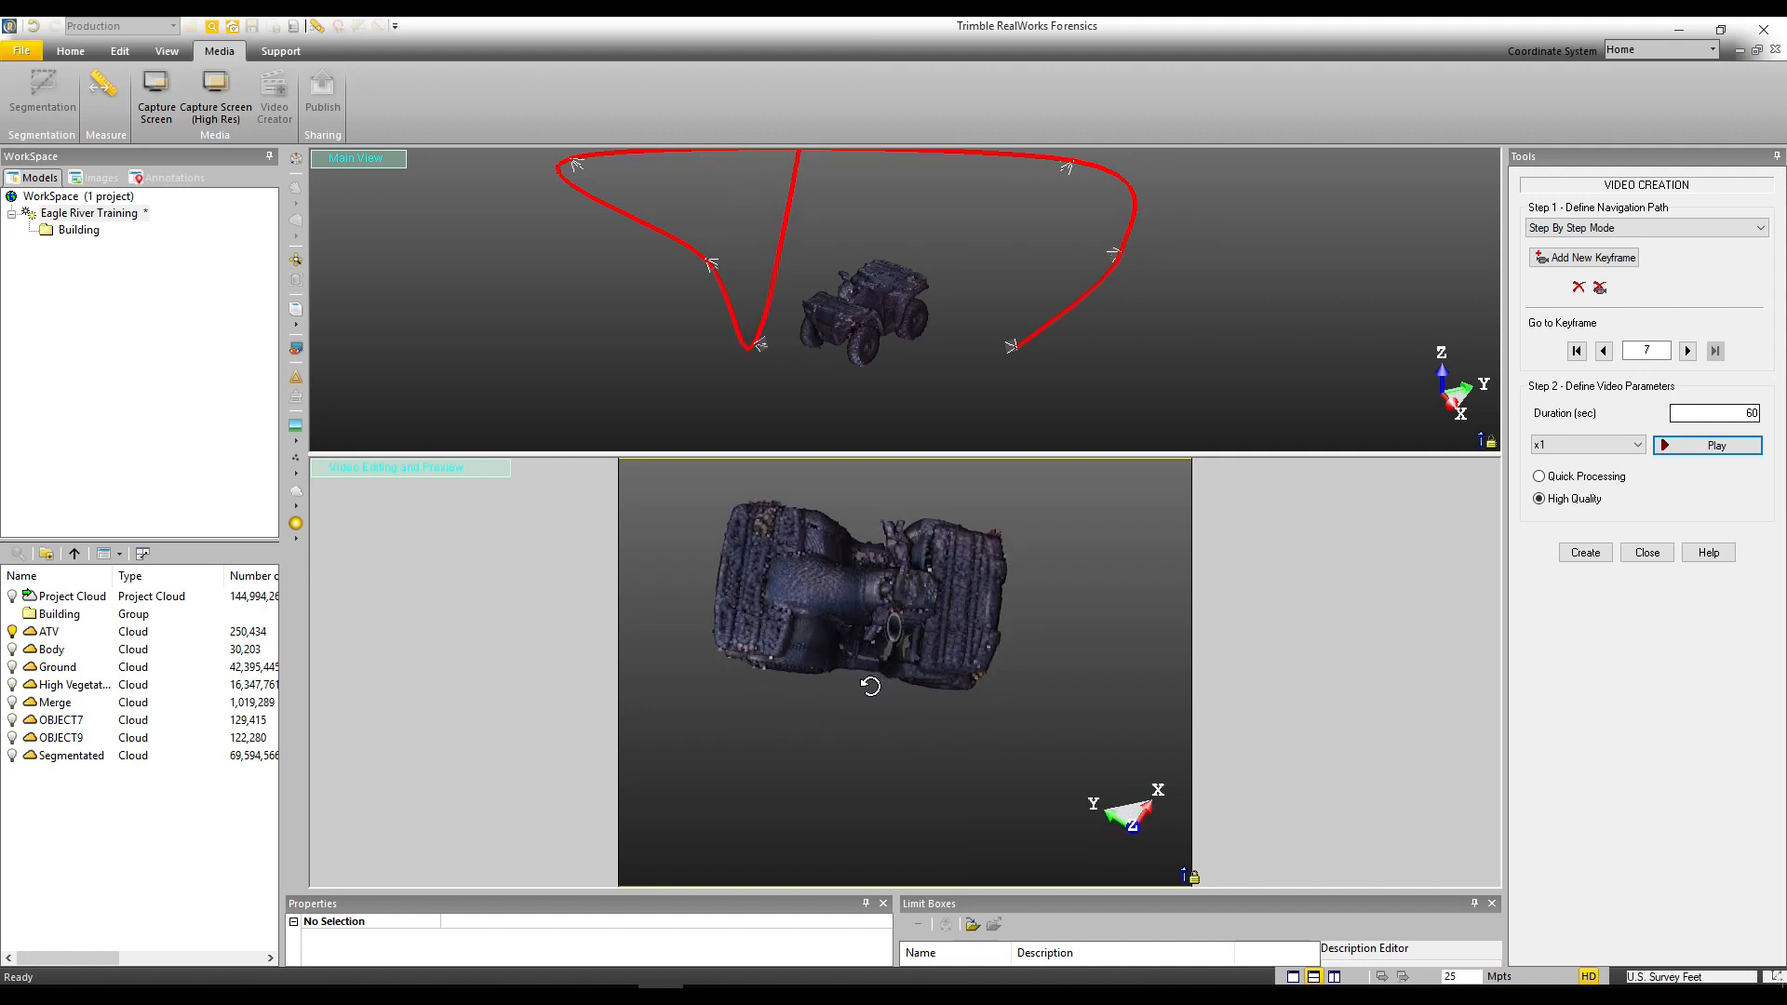
Set the video duration to 20 seconds and play the preview
left_click(1731, 412)
left_click_drag(1739, 413, 1773, 421)
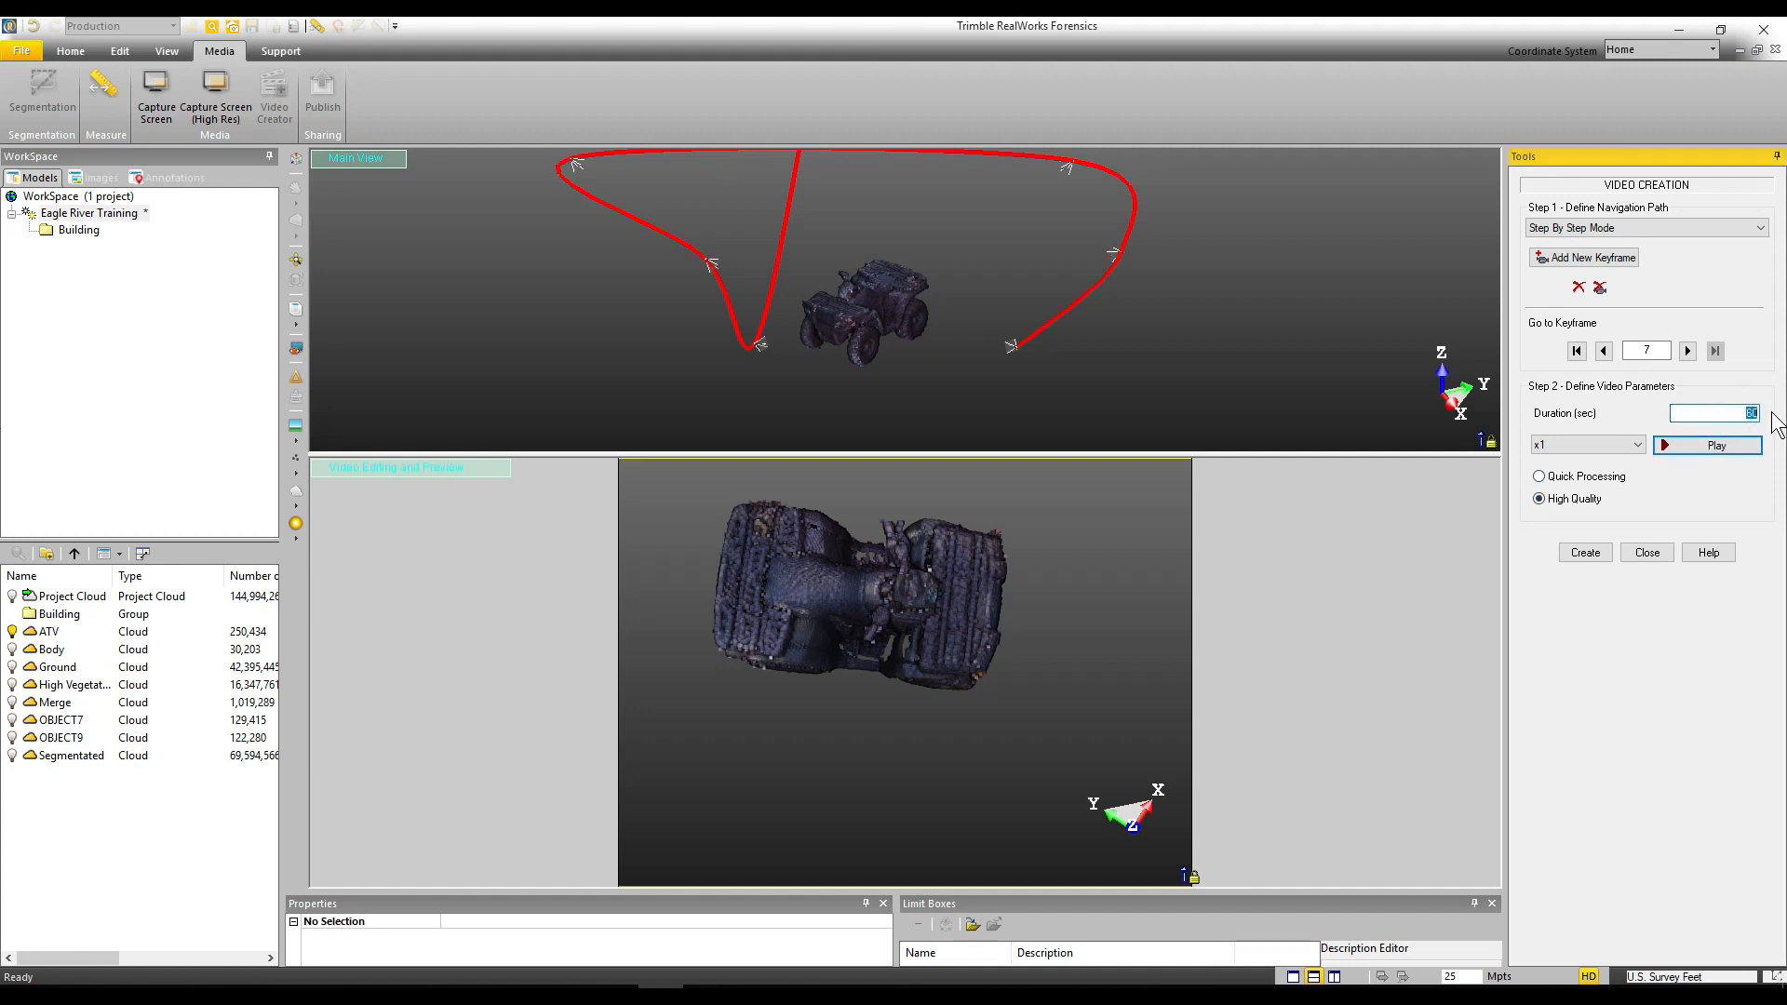
type("2")
left_click(1717, 446)
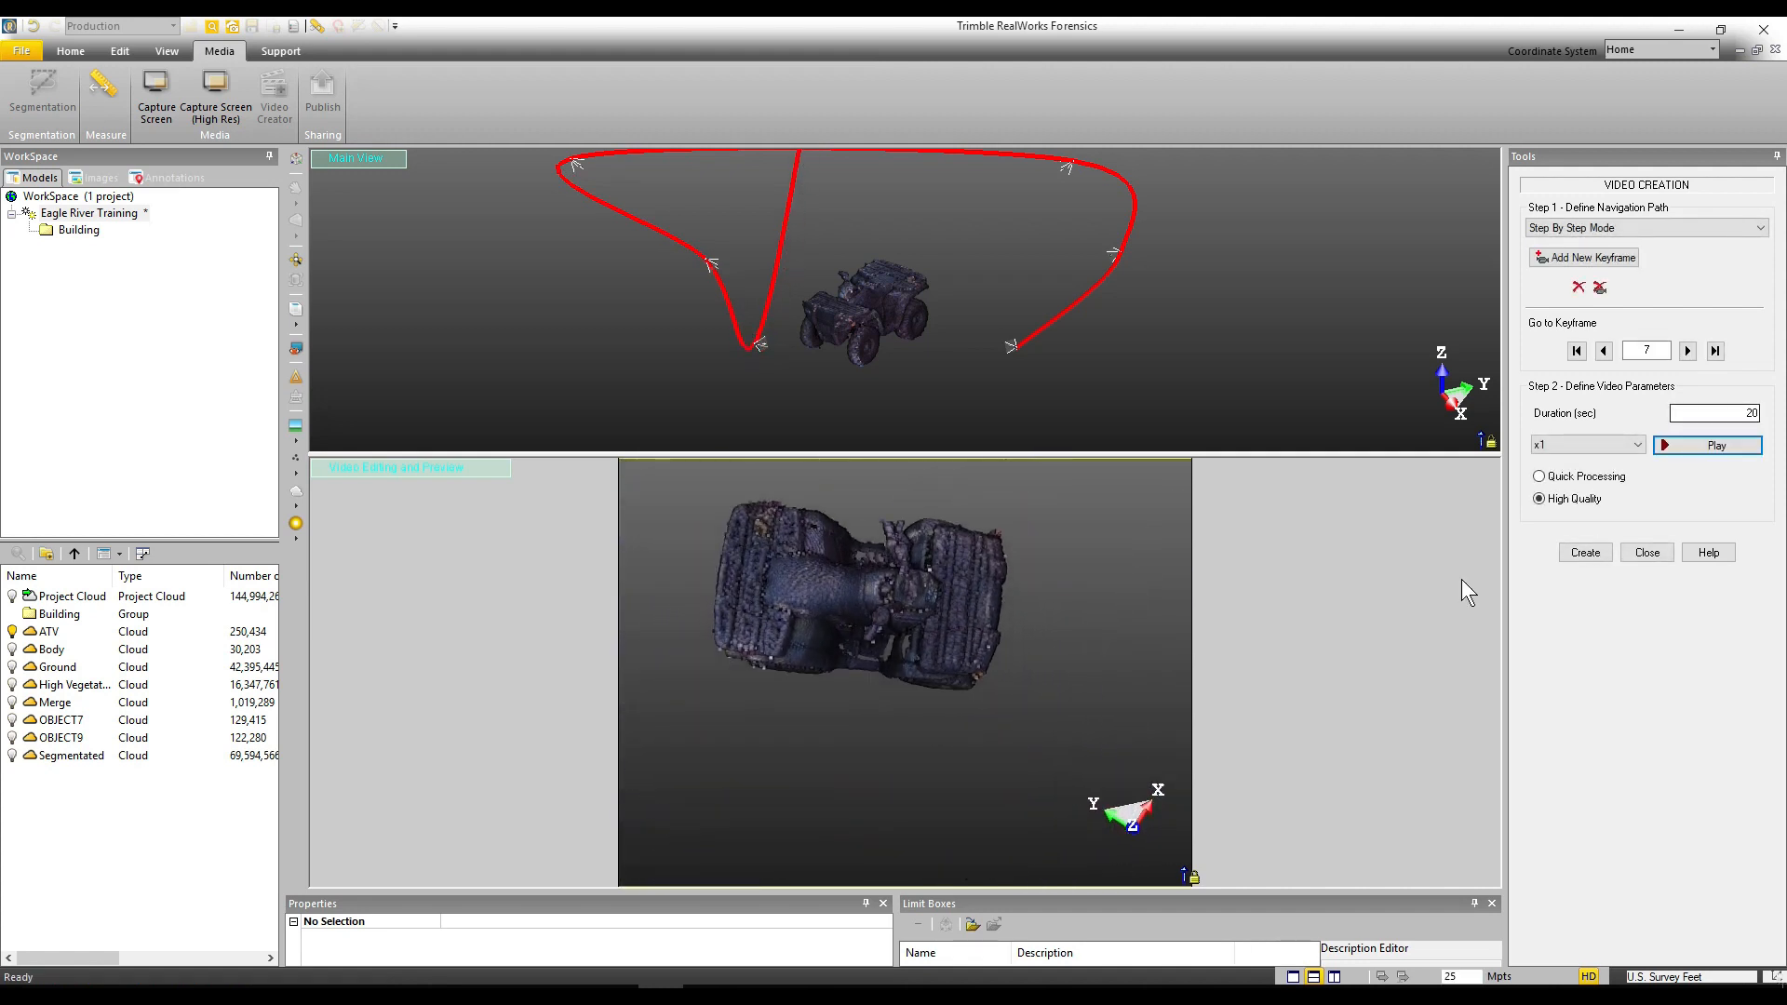
Set the duration to 60 seconds and create the video, saving it as the AVI file "Mock Crash Scene _ ATV"
left_click_drag(1707, 409, 1763, 409)
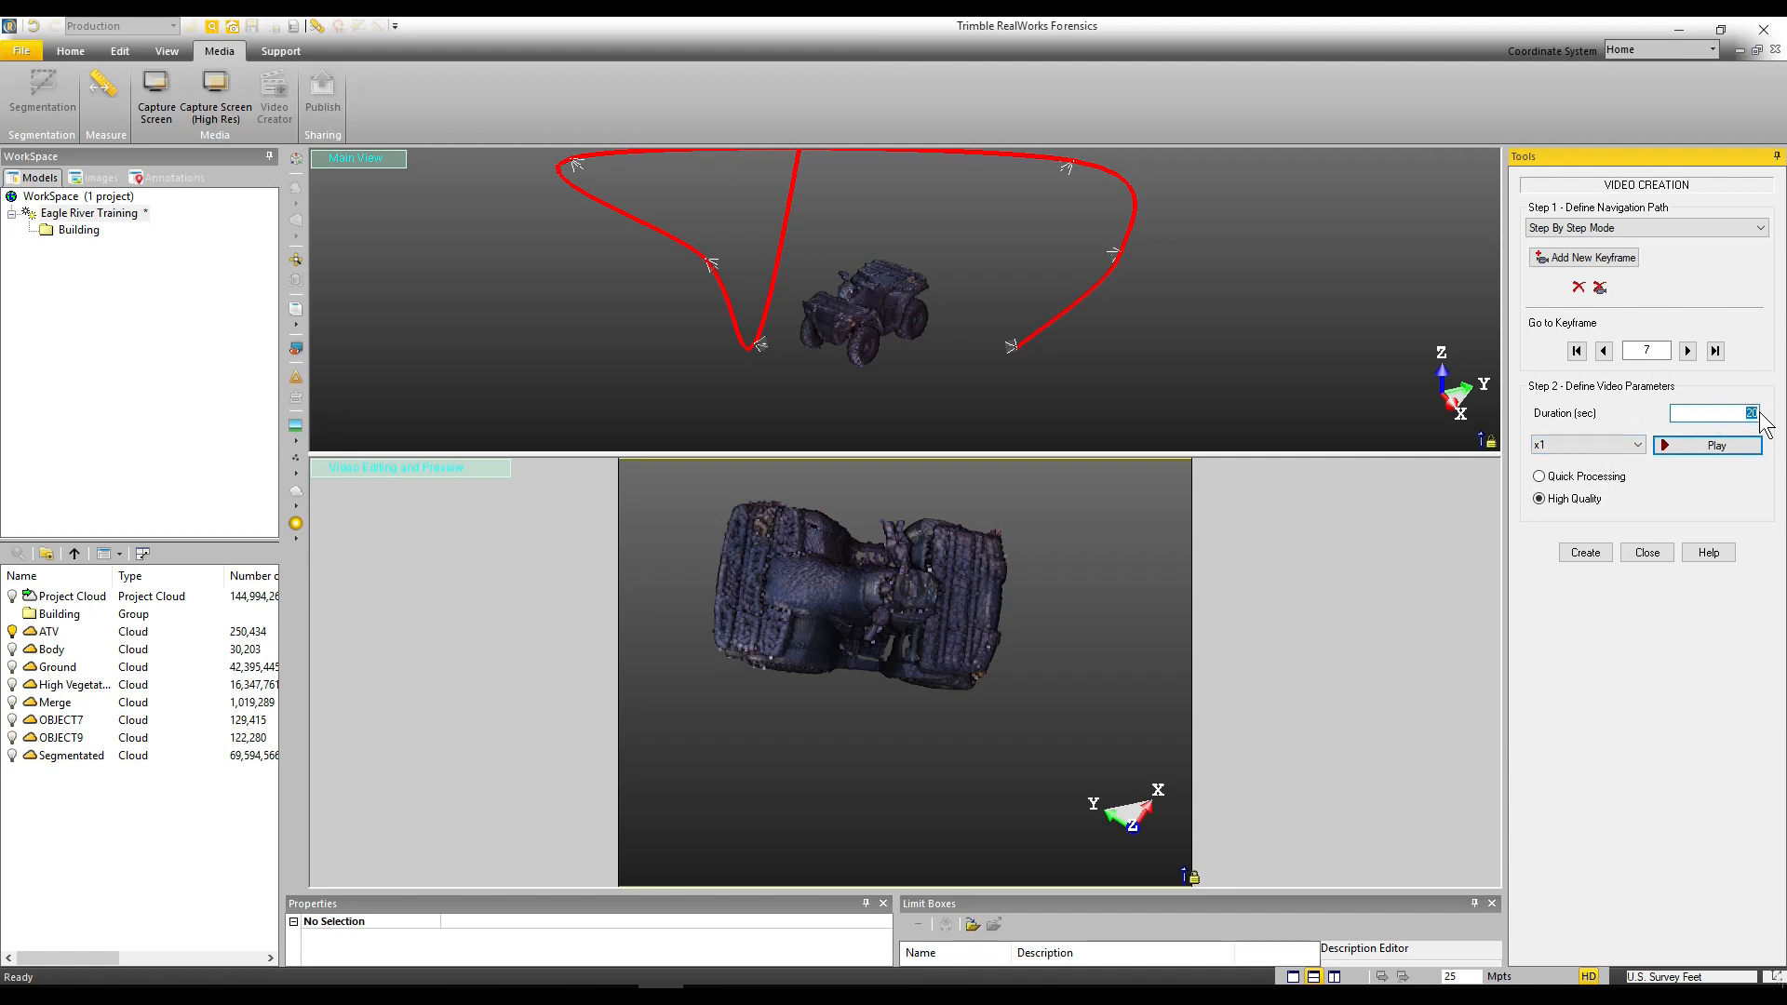
type("5")
type("0")
left_click(1585, 552)
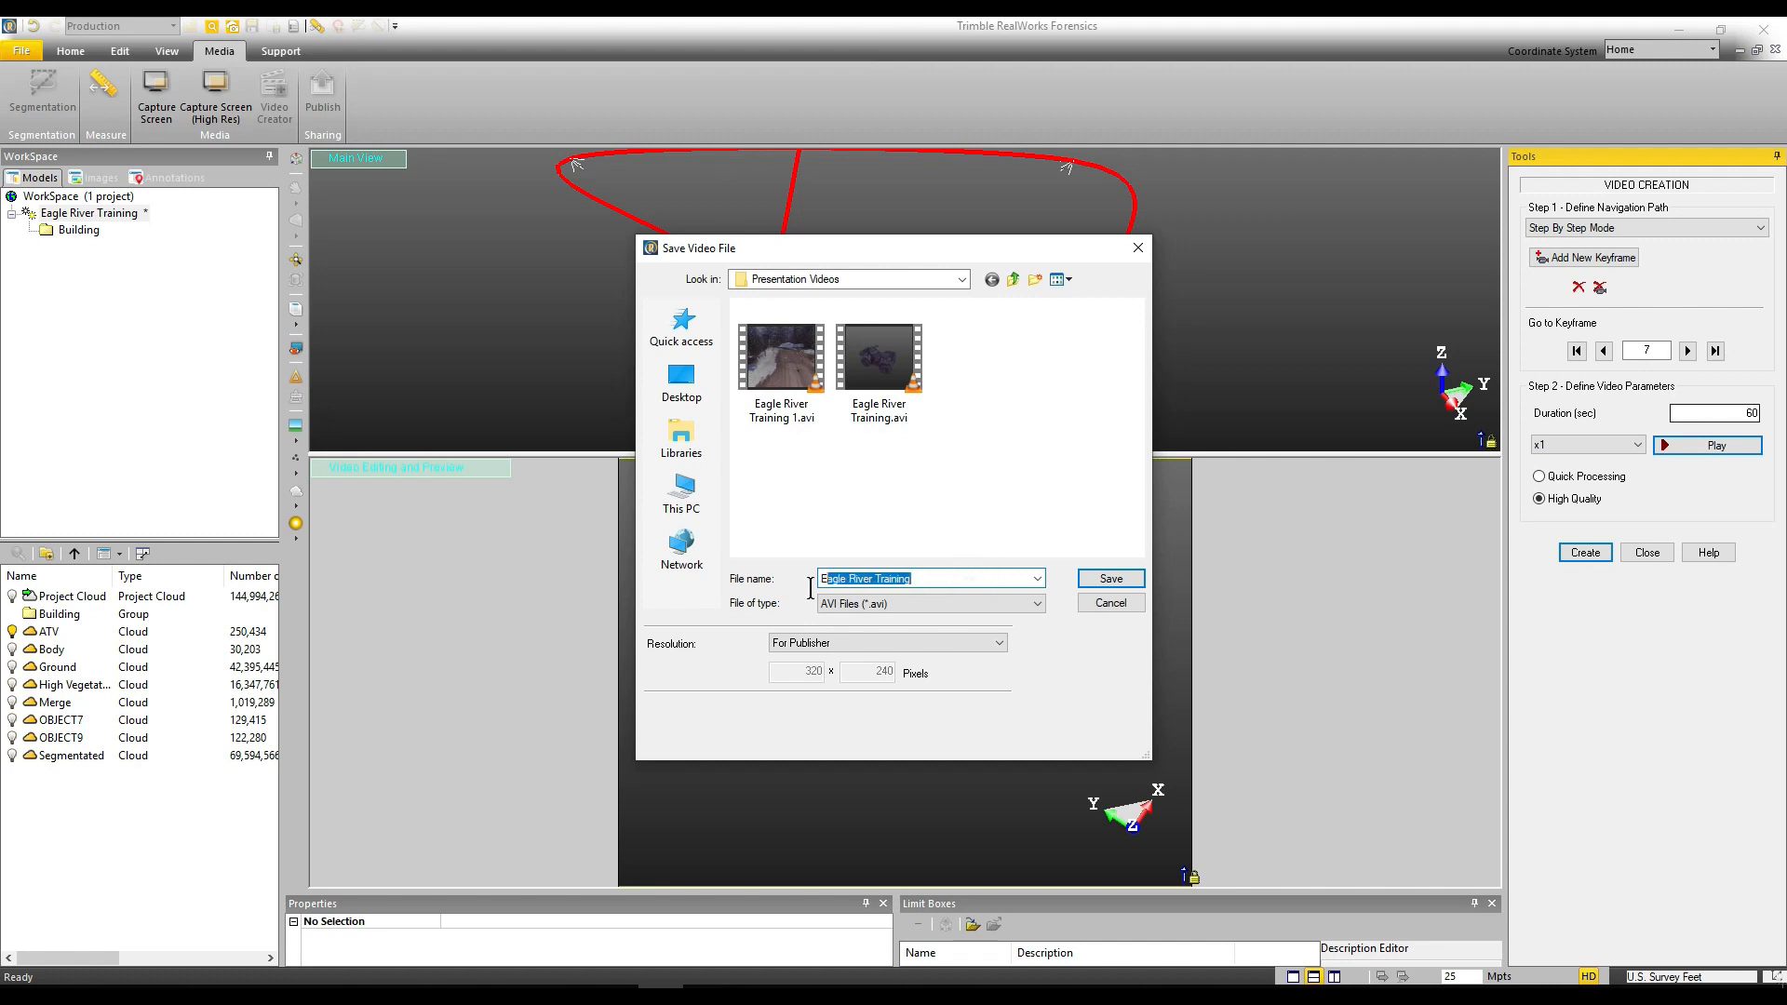
type("Mock Crash Scene _ ATV")
left_click(1109, 579)
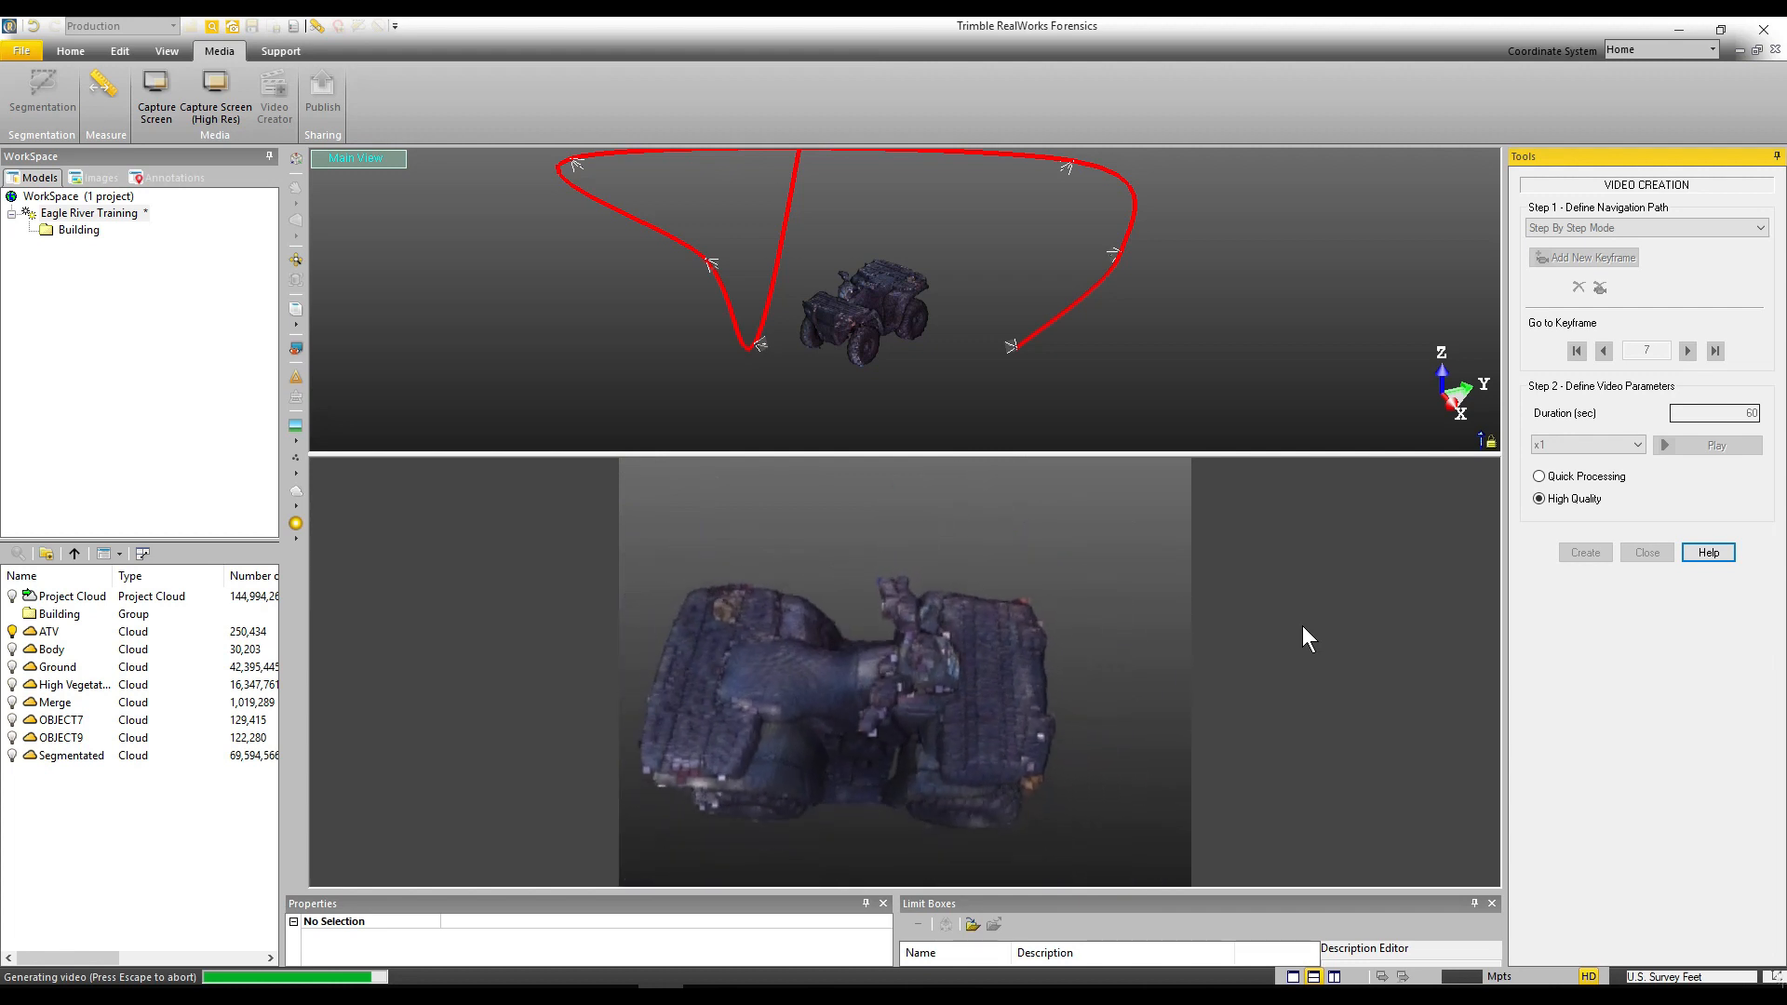
left_click(892, 542)
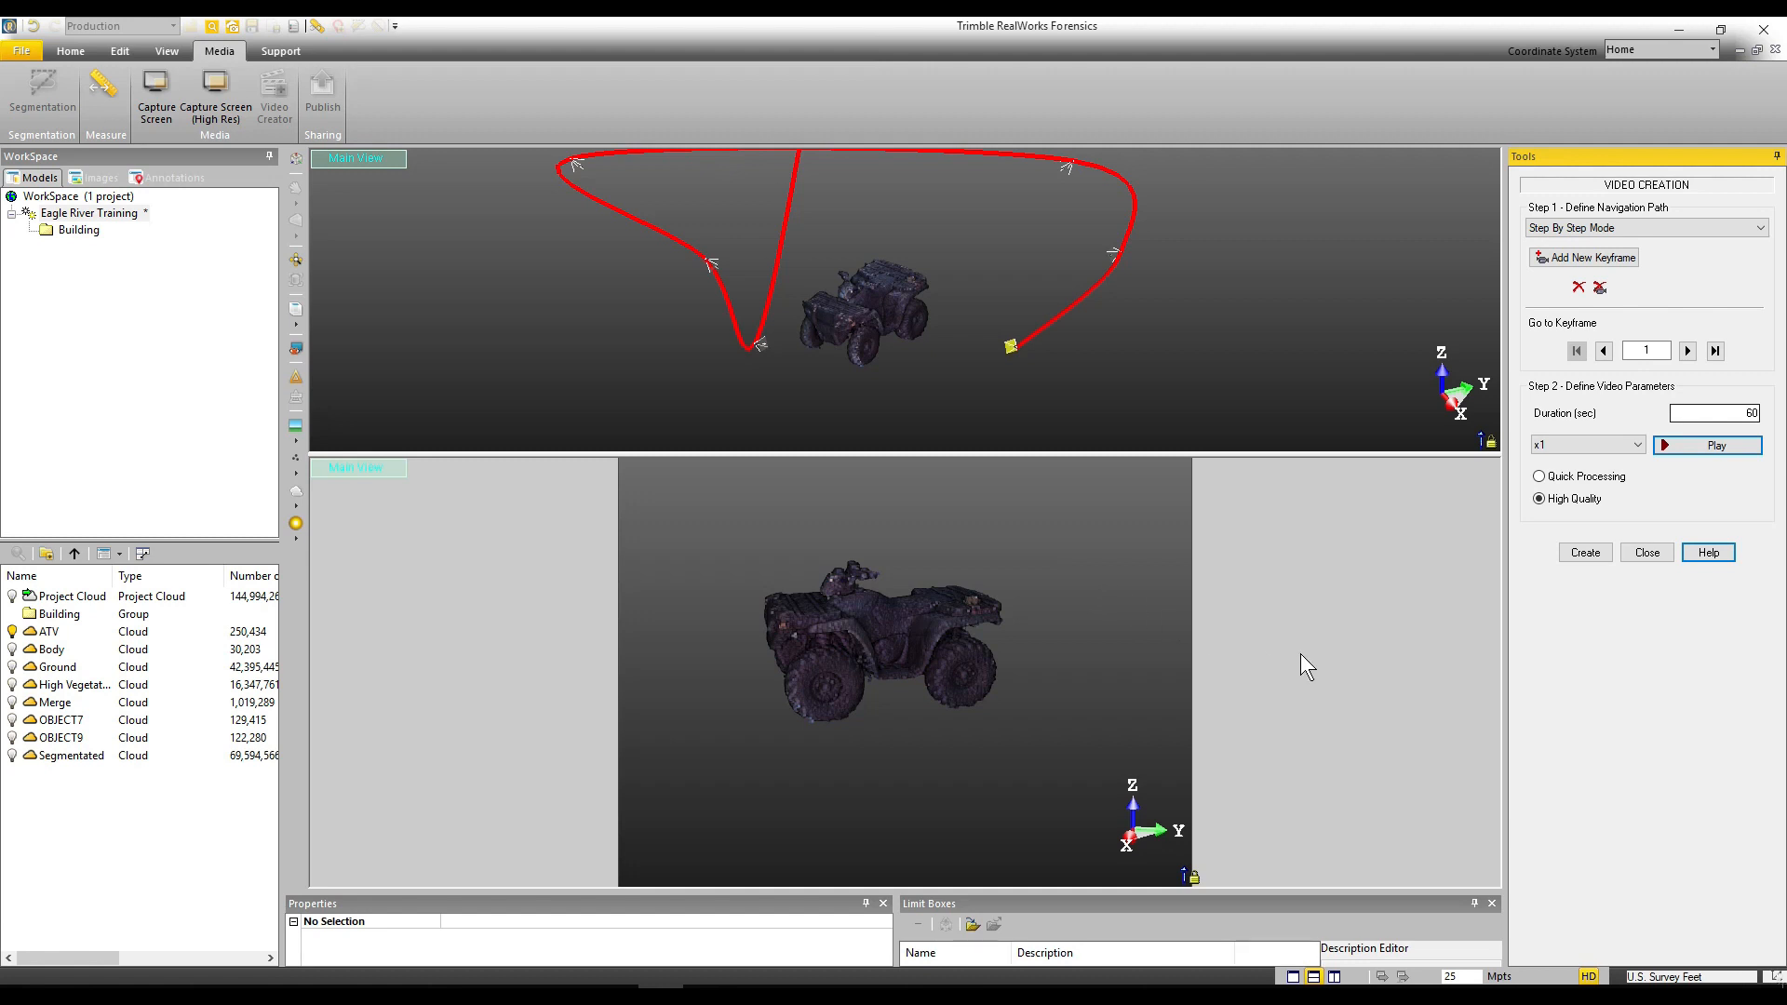
Close the video creation tool and display the Project Cloud instead of the ATV, viewing the road and buildings from above
left_click(1644, 555)
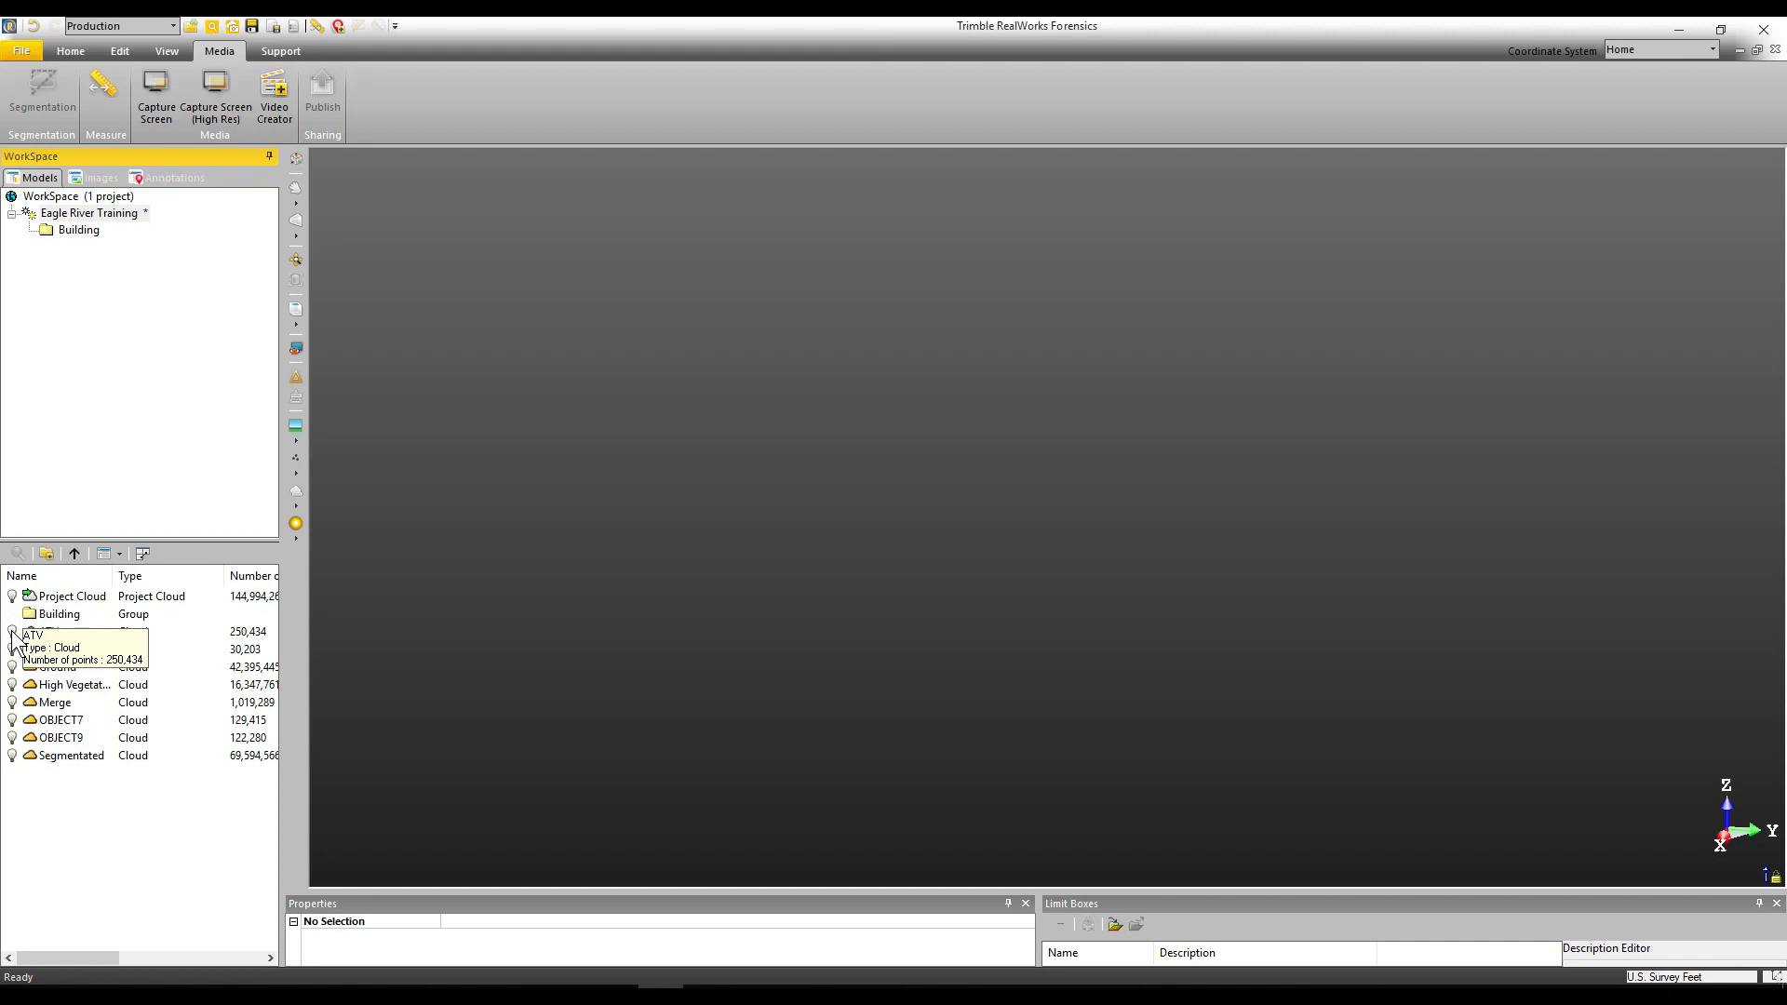
left_click(12, 597)
scroll(1077, 571, "up", 5)
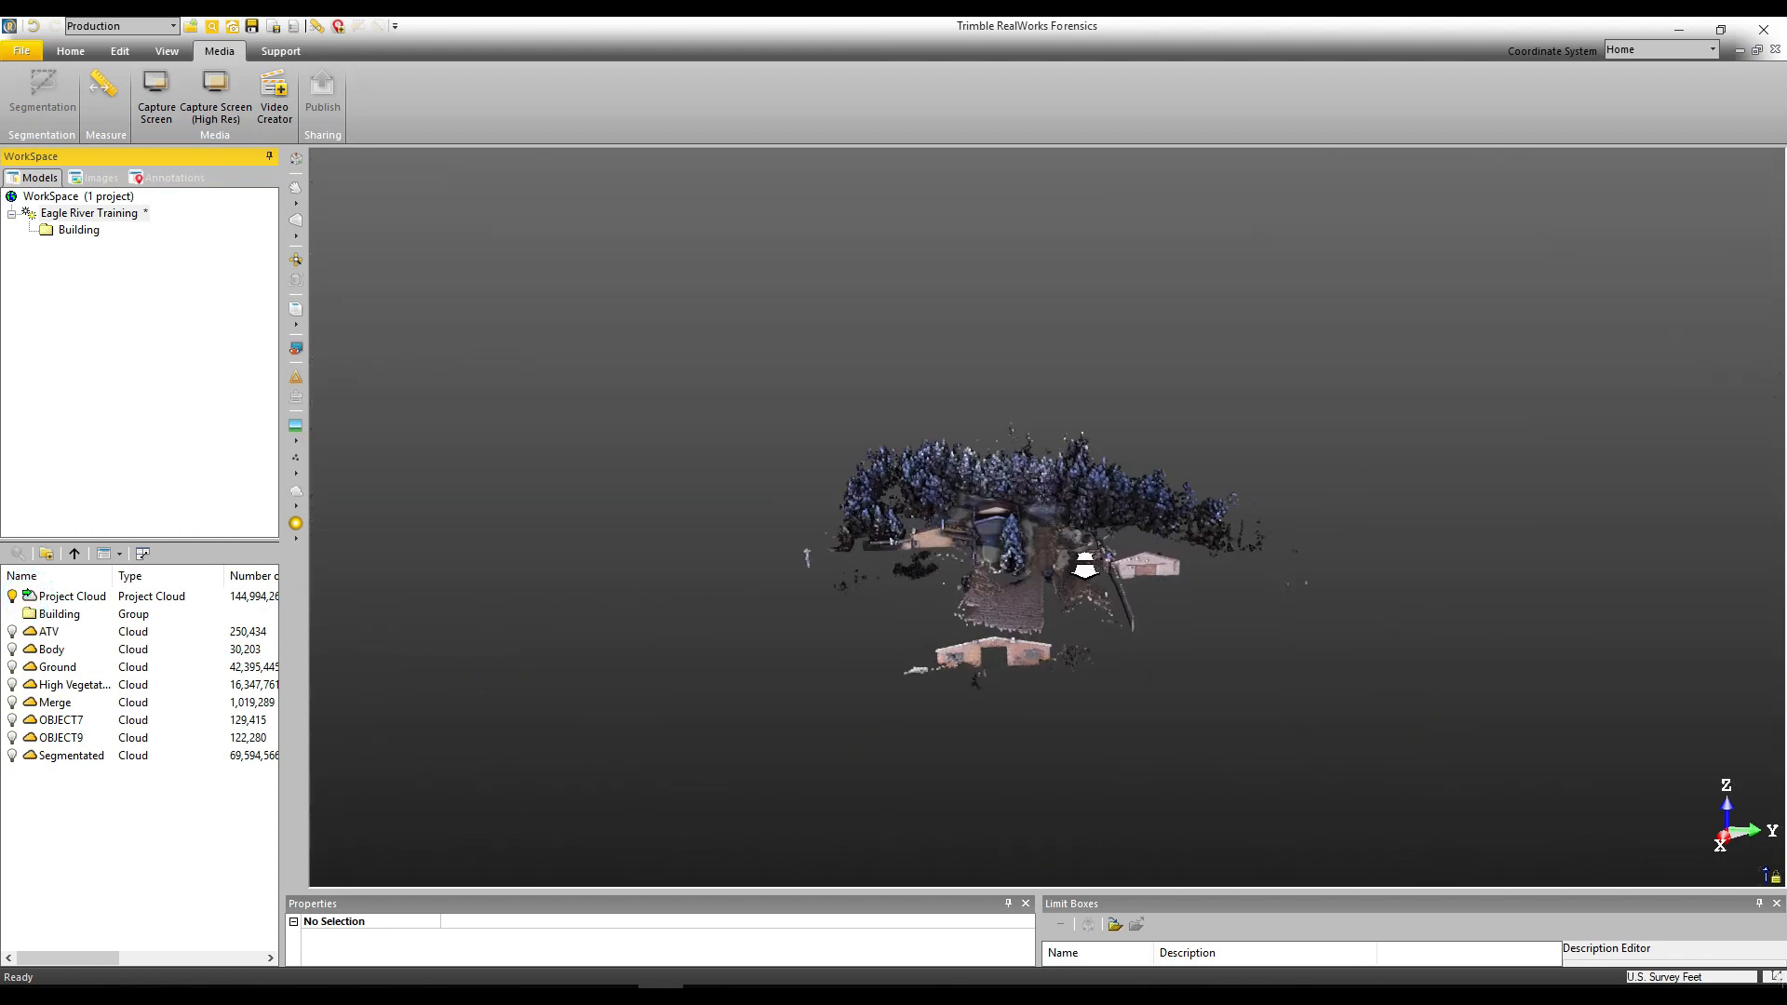
scroll(1038, 558, "up", 8)
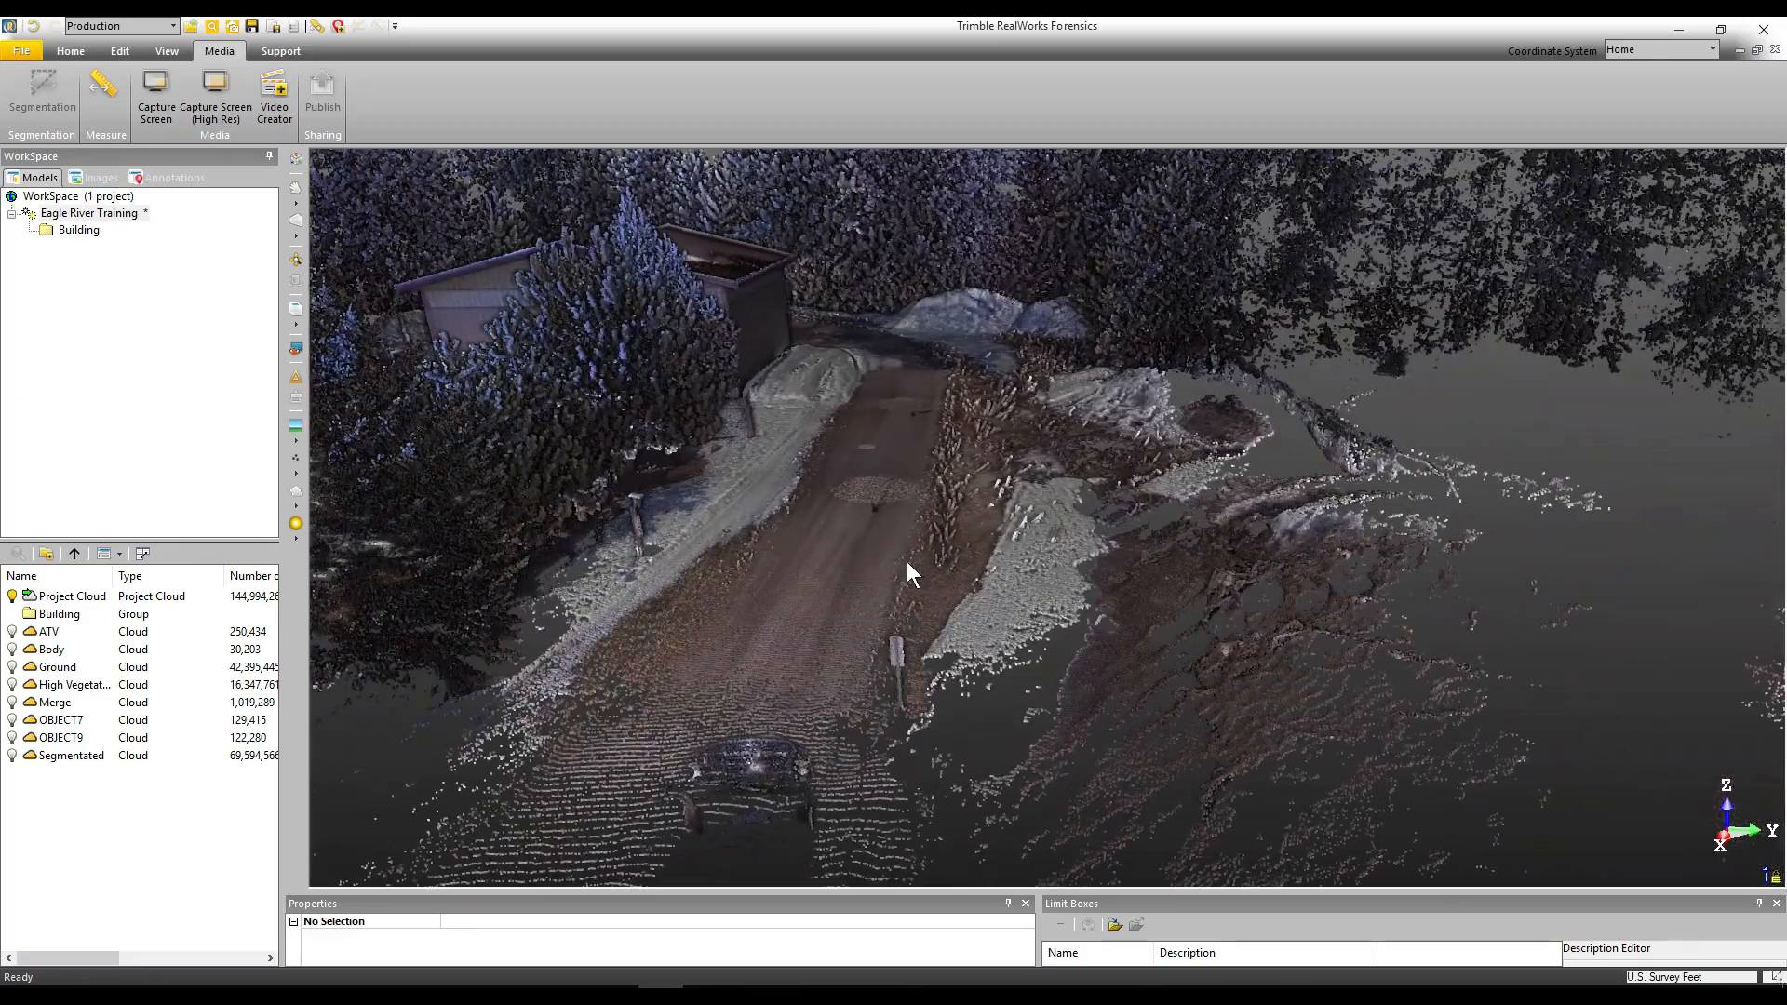
left_click_drag(906, 561, 929, 546)
middle_click_drag(958, 473, 1043, 517)
left_click_drag(1034, 519, 964, 562)
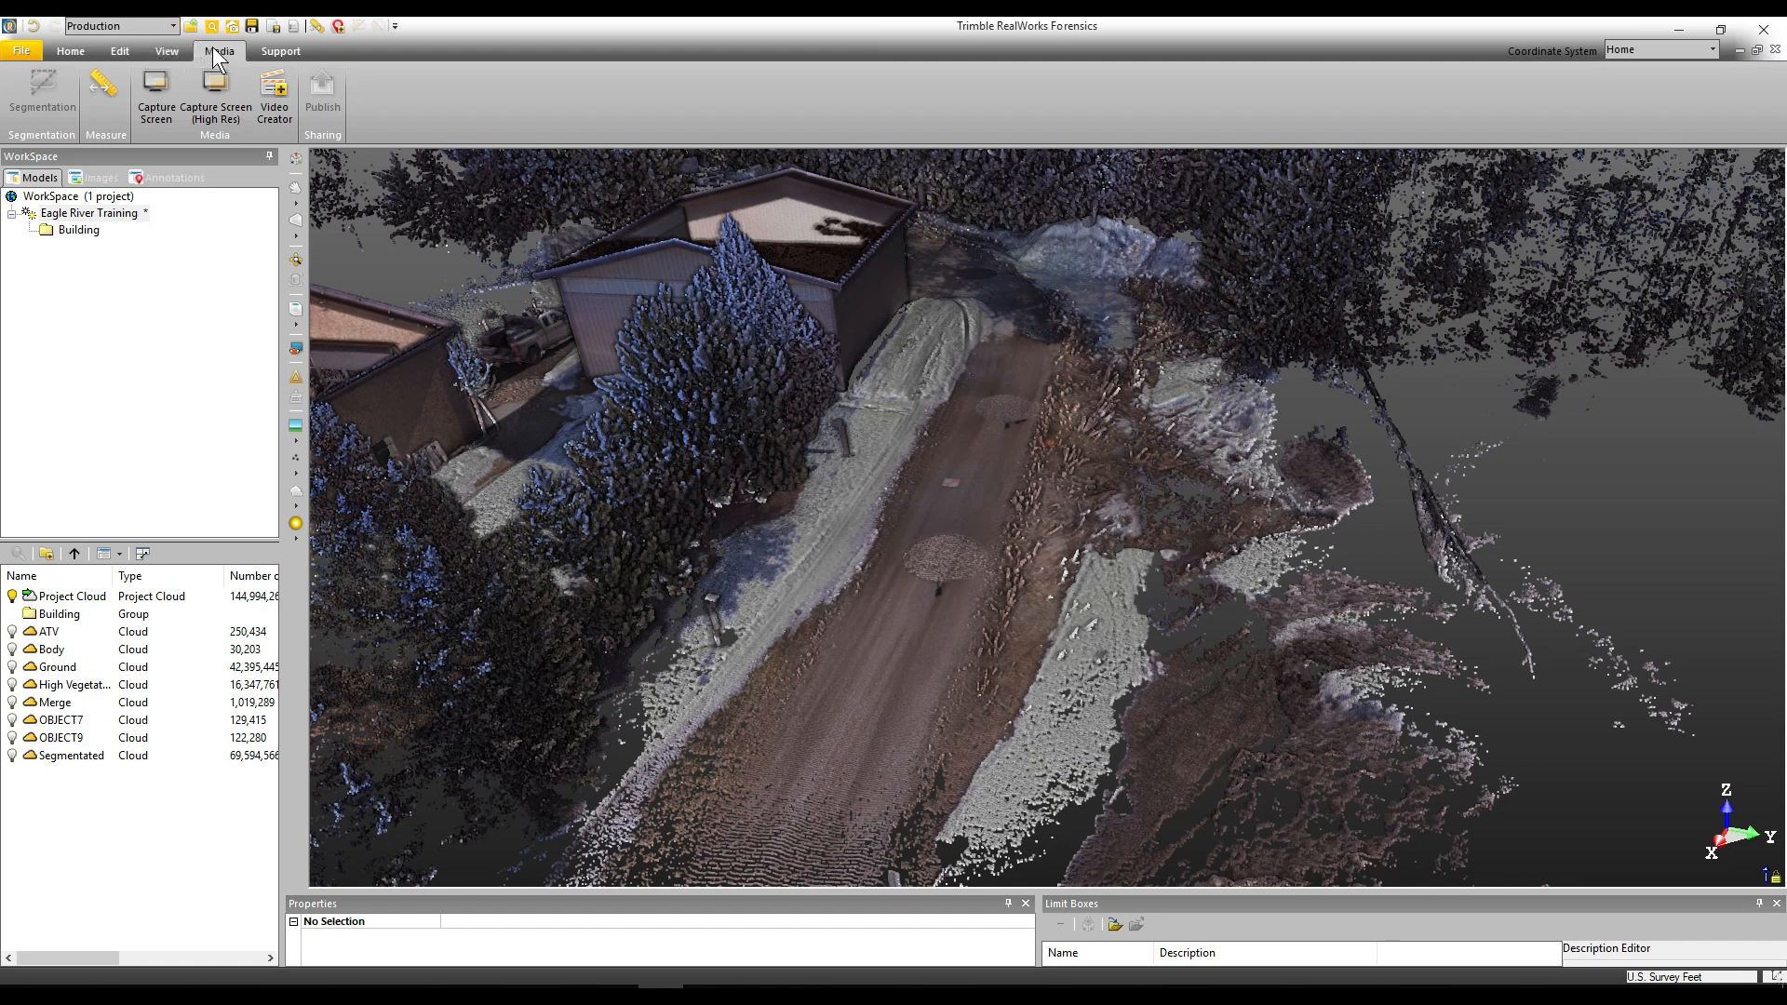
Start the Video Creator for the Project Cloud and check the point size and shading options
left_click(275, 96)
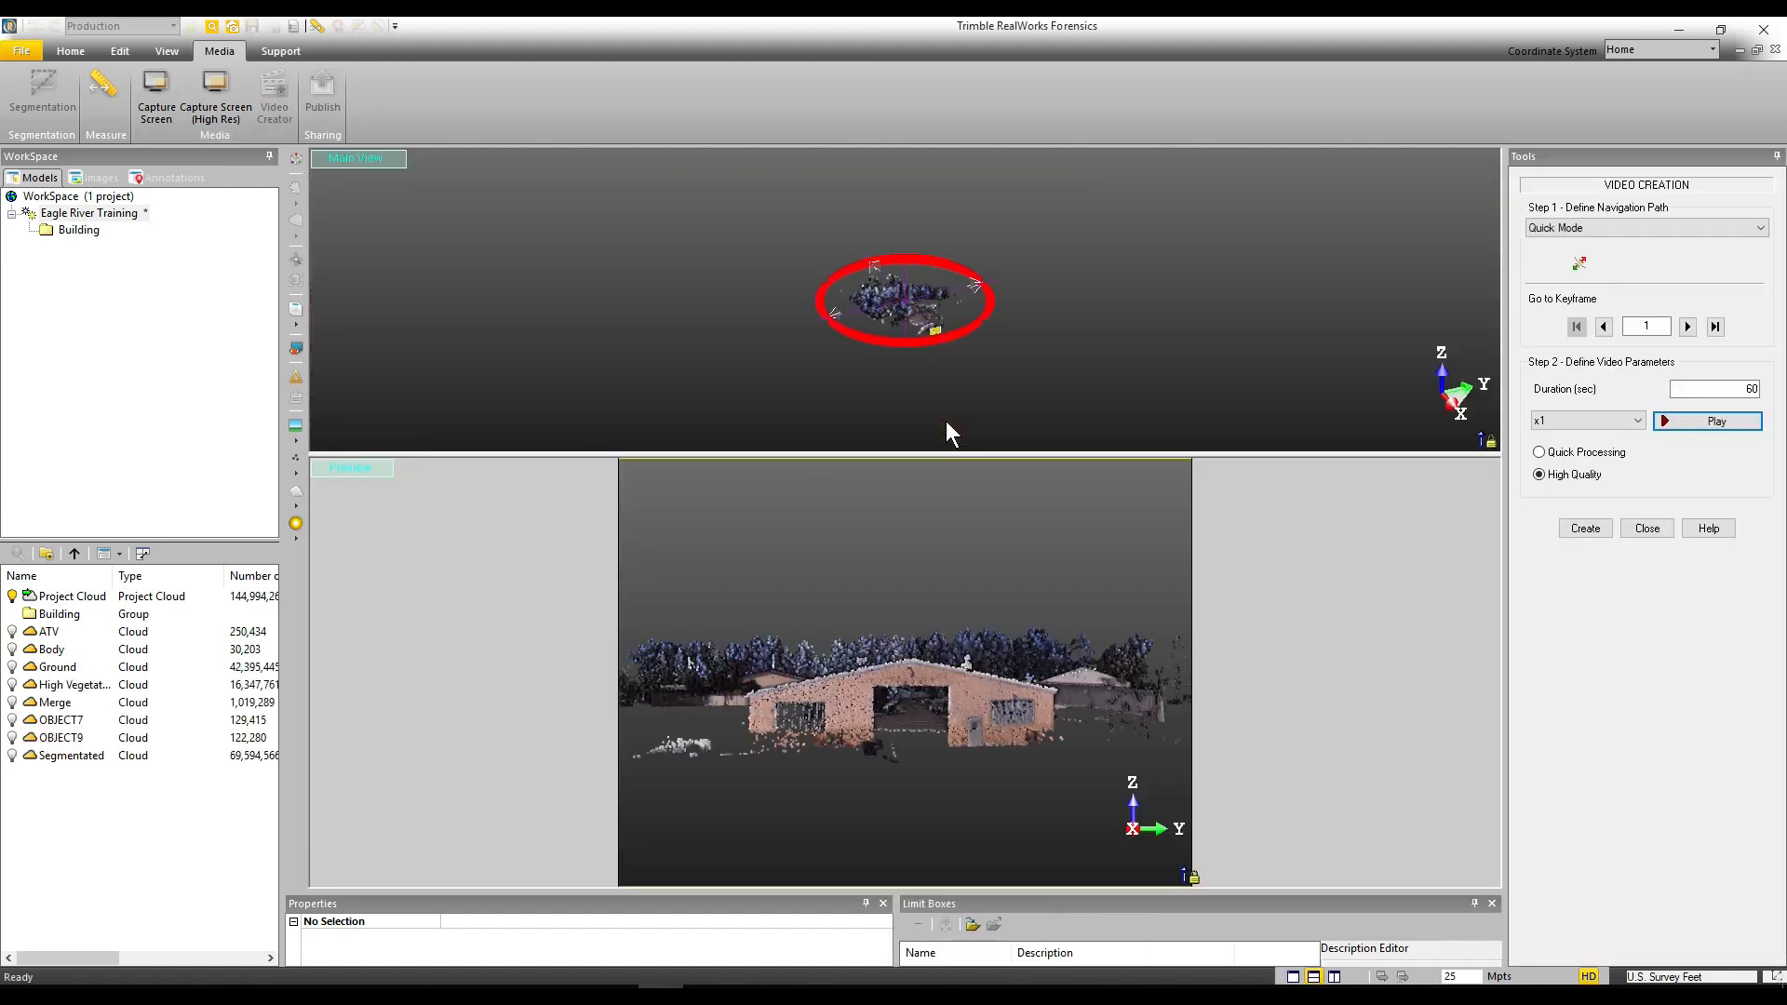
left_click(298, 473)
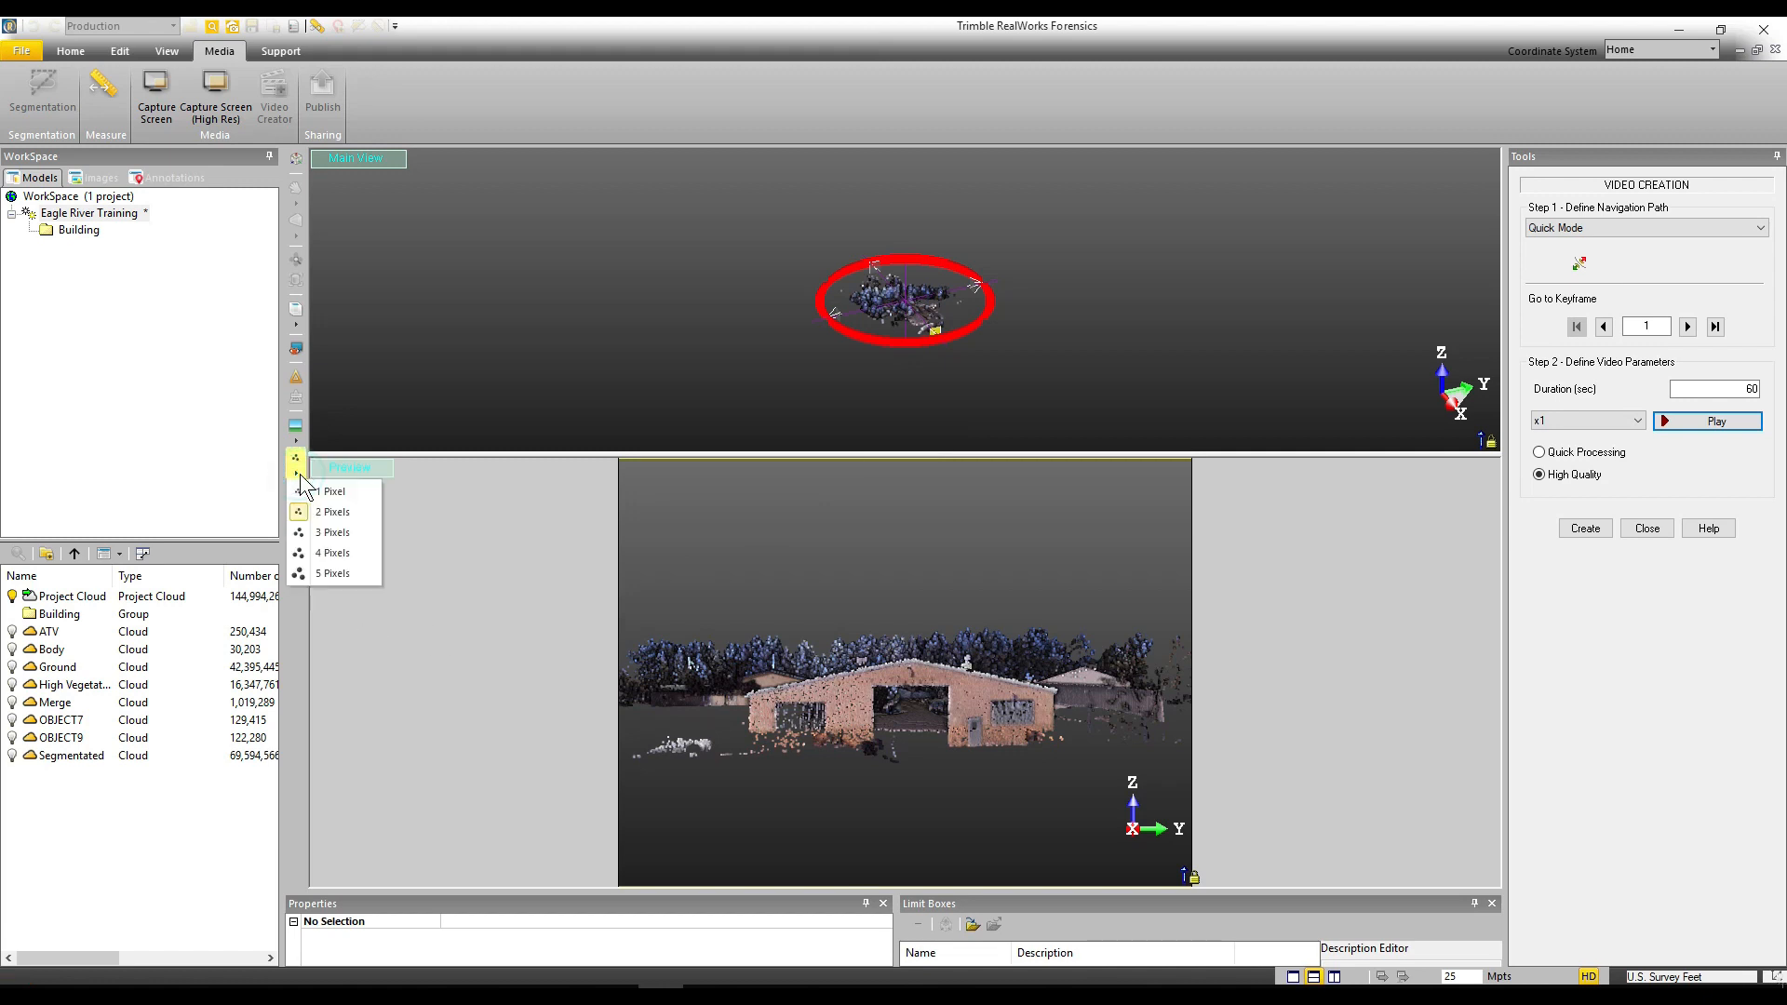
left_click(337, 572)
left_click(295, 535)
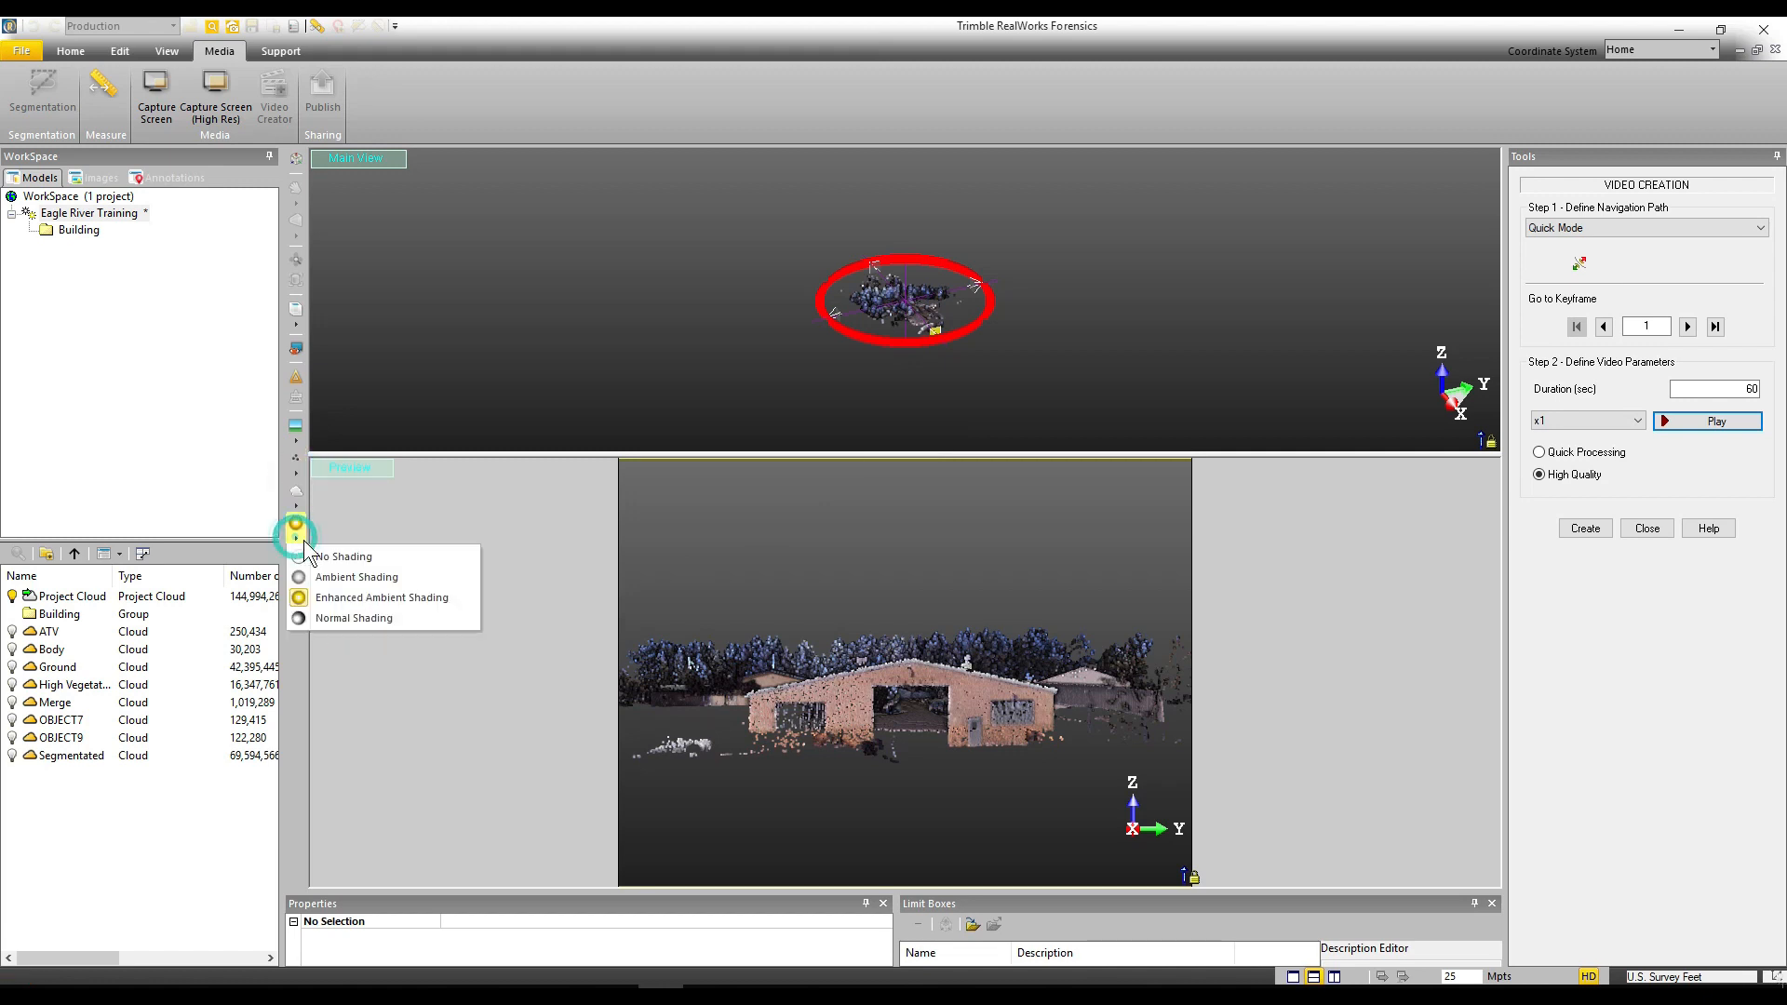
left_click(351, 616)
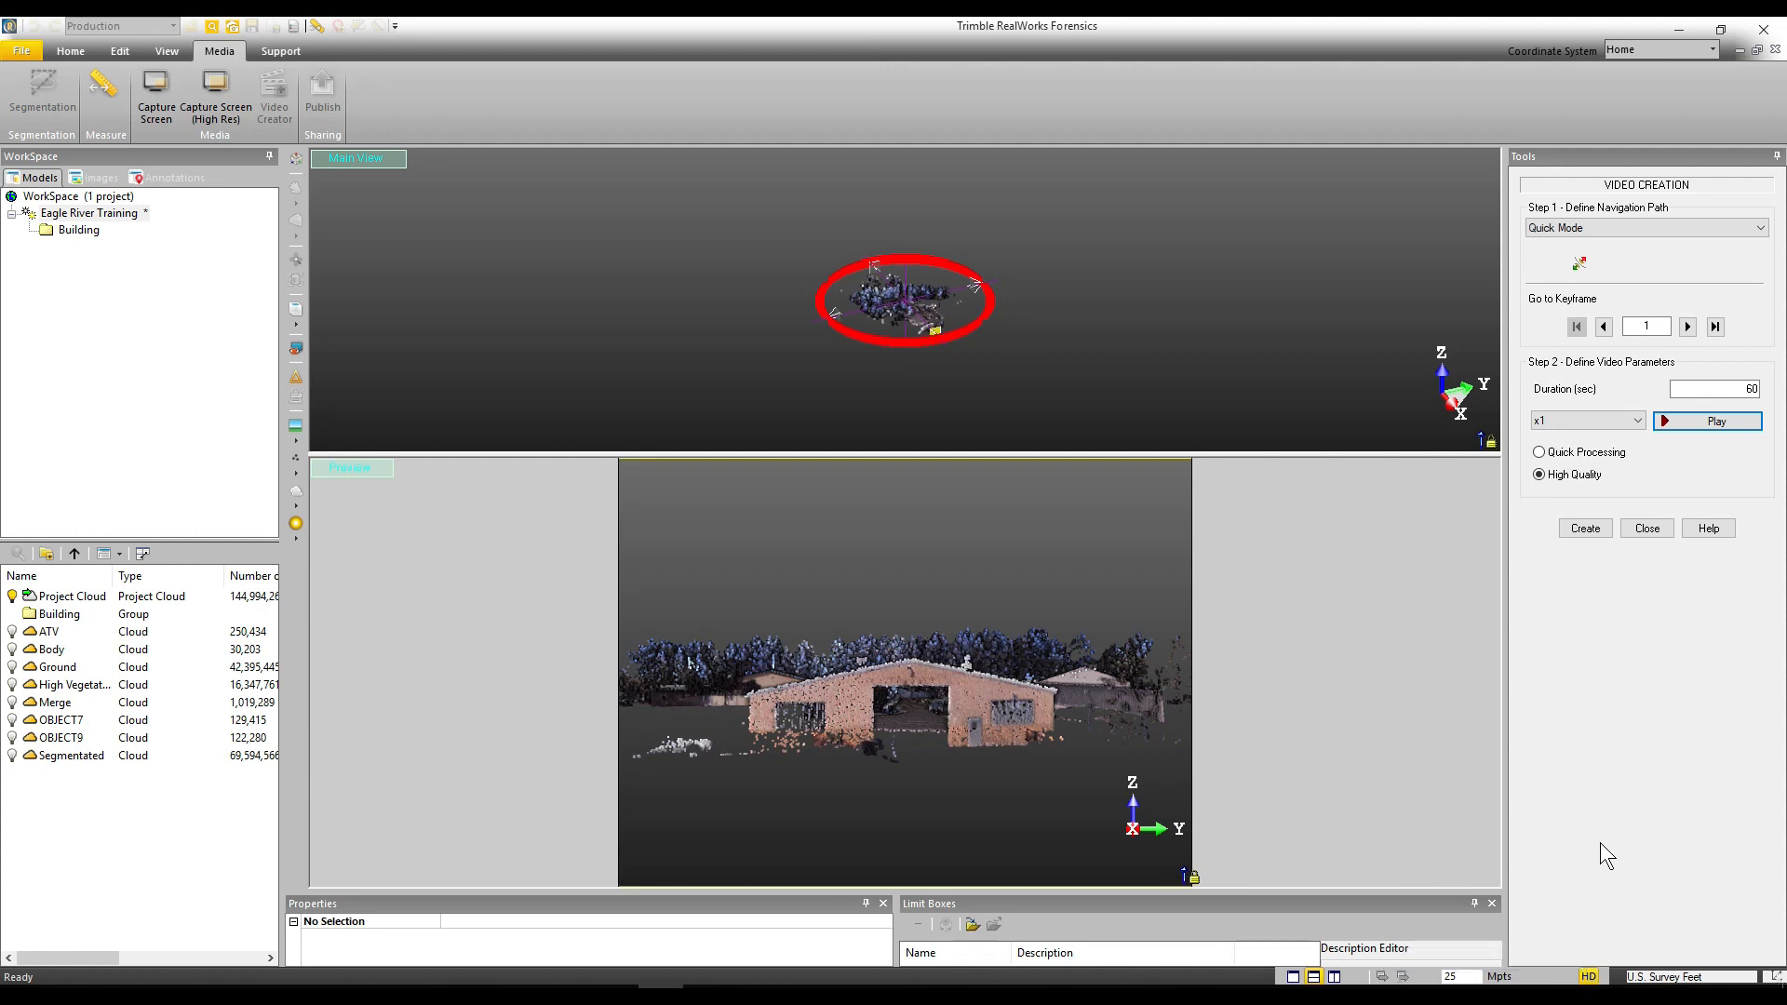
Switch the navigation path to Step By Step Mode and bring the preview camera in over the dirt road beside the dark building
left_click(1761, 228)
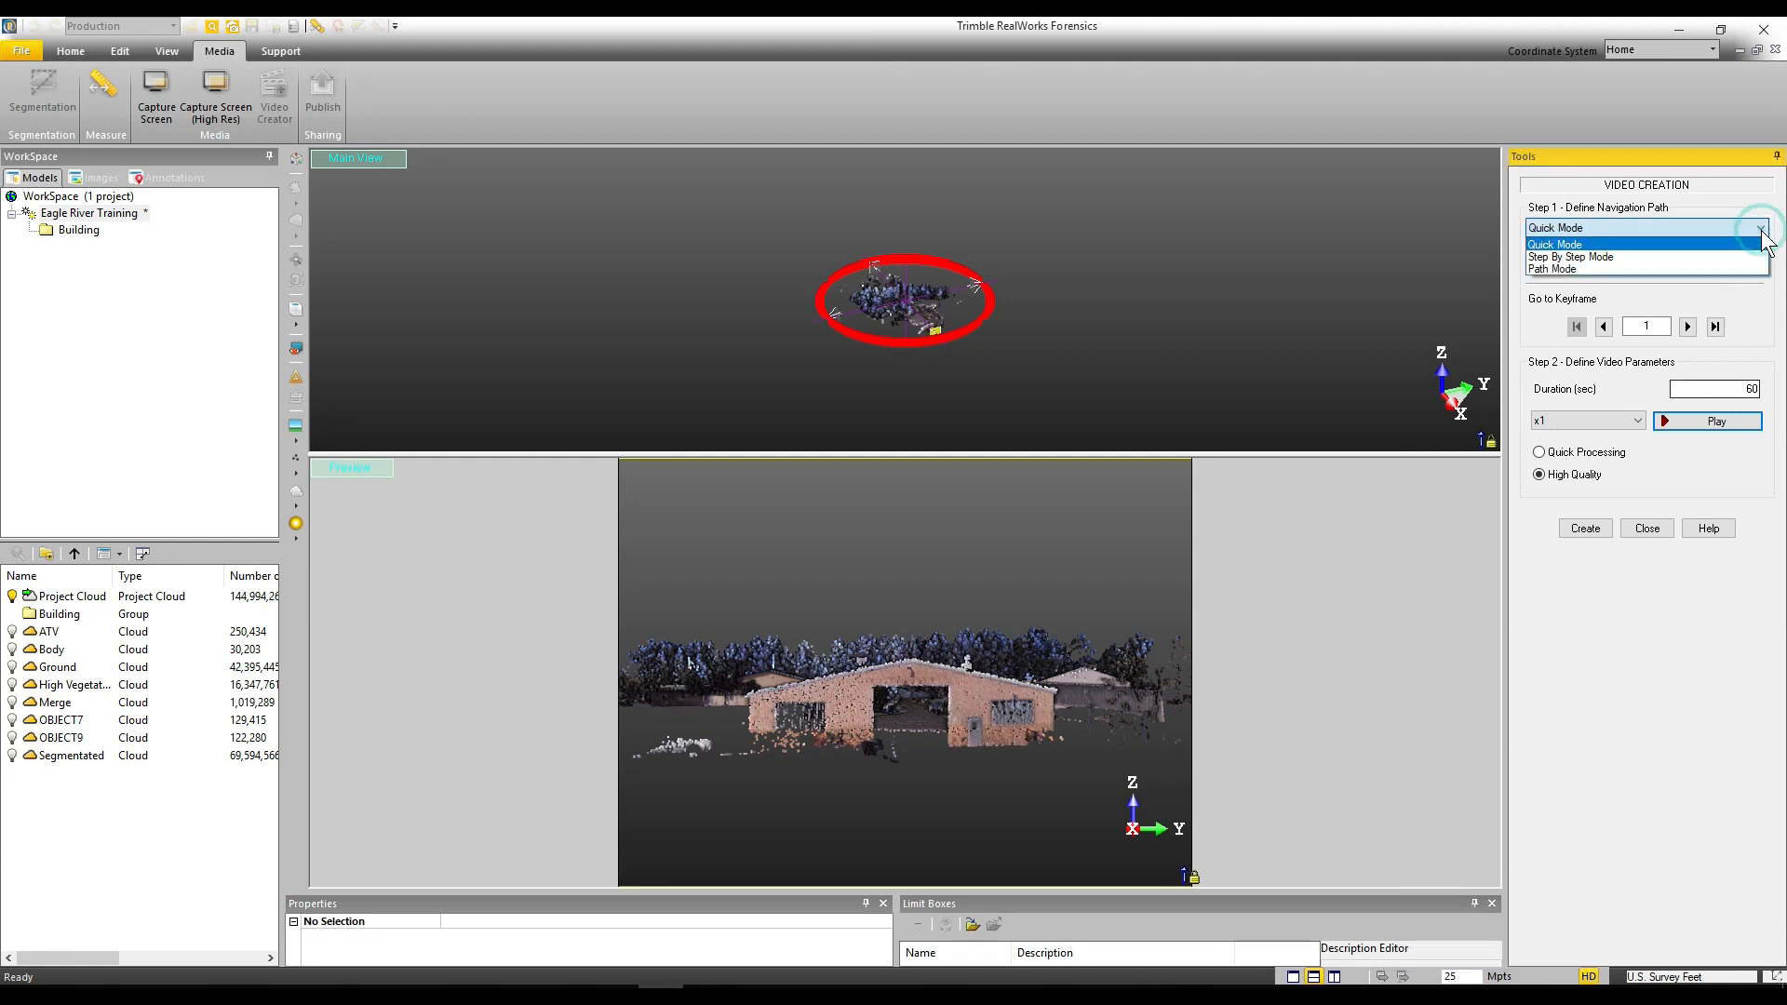
left_click(1664, 258)
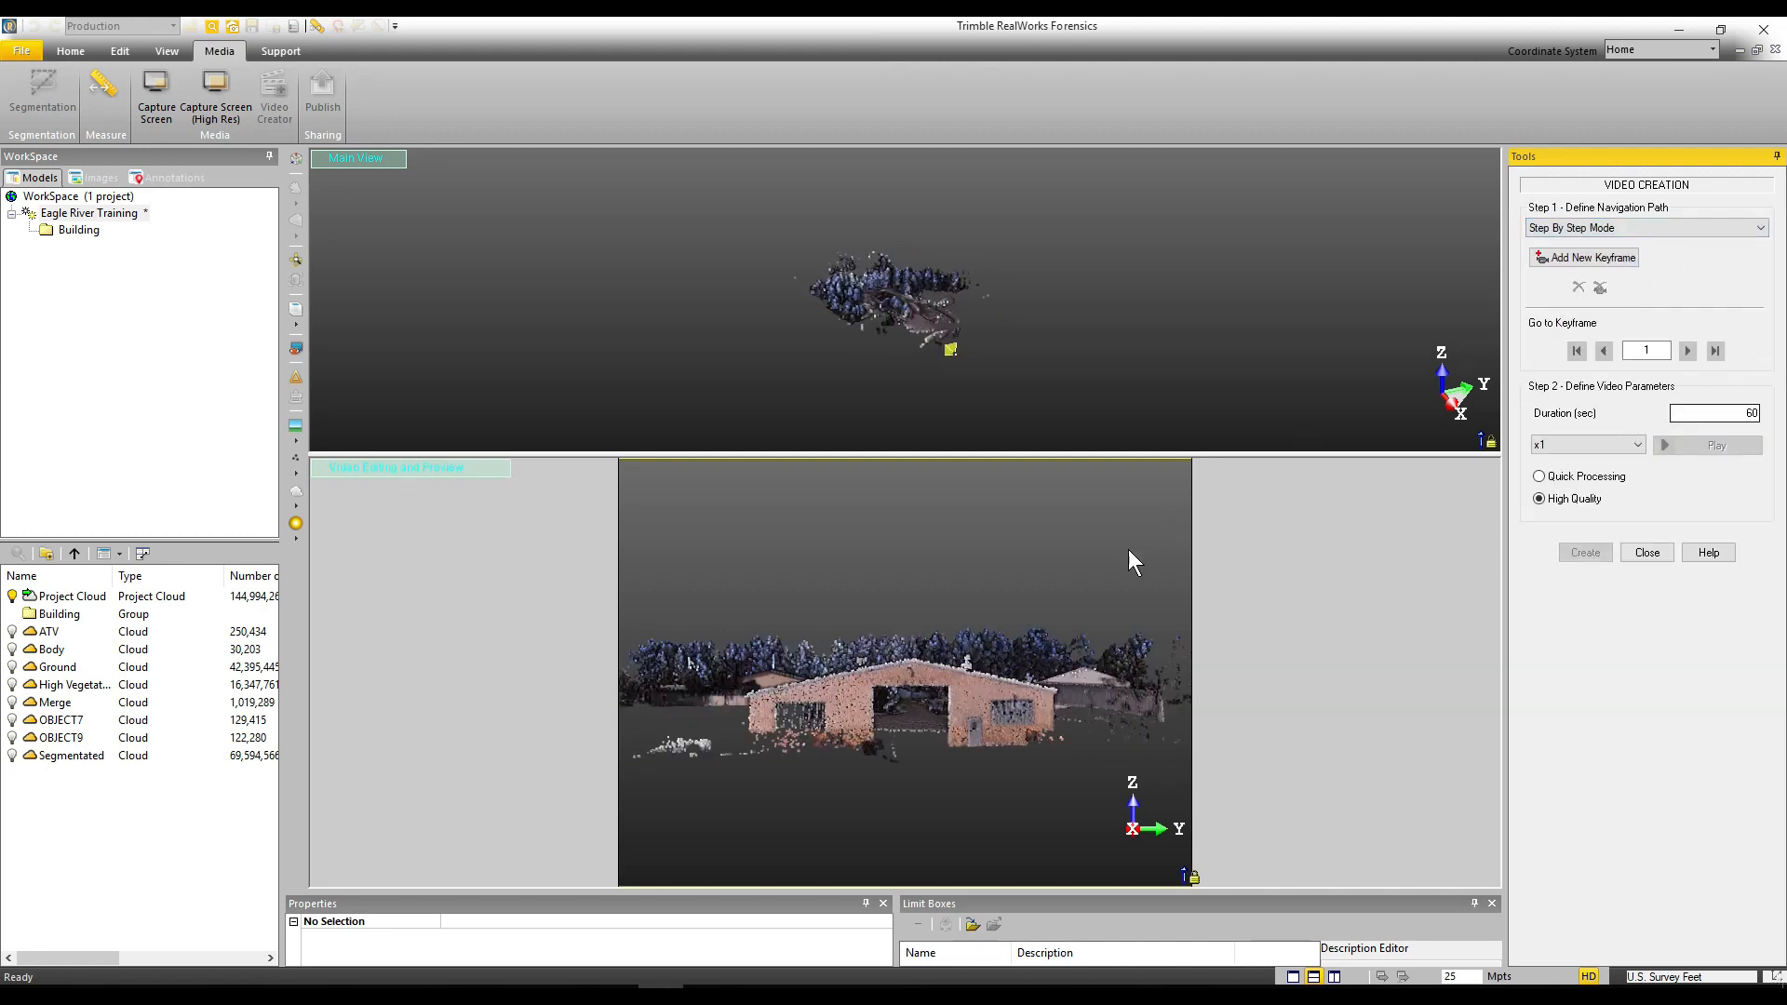
scroll(1028, 409, "up", 1)
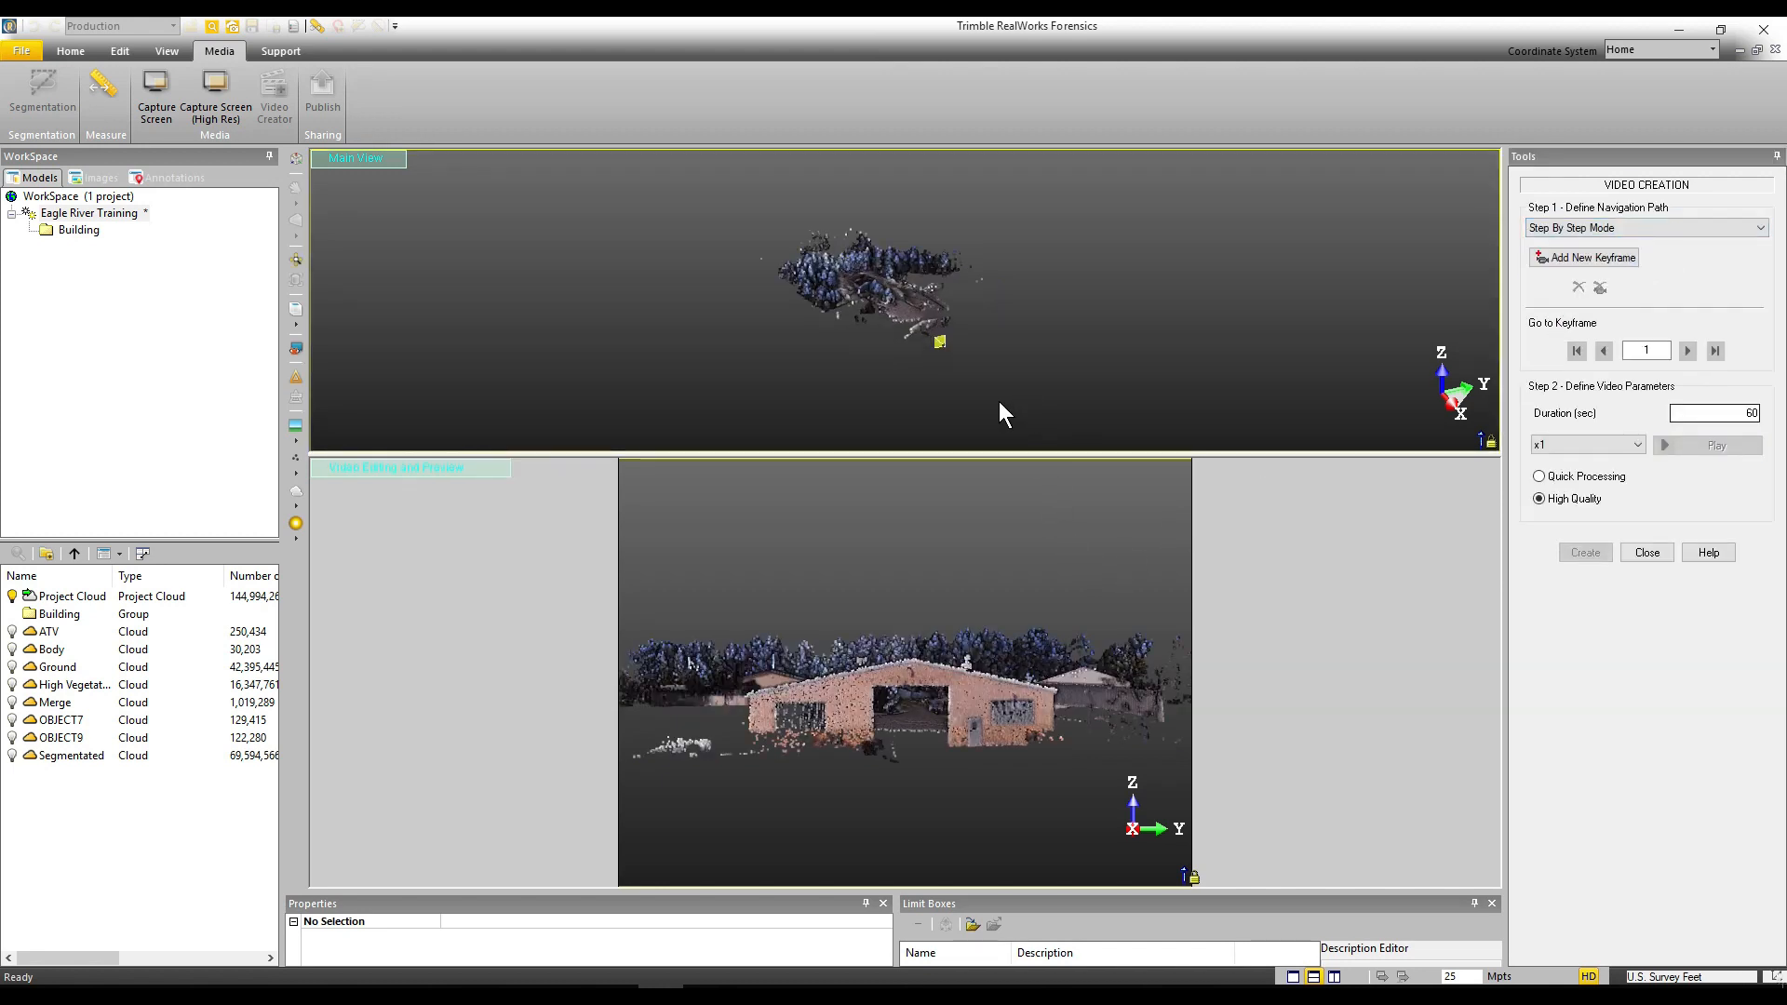
scroll(968, 525, "up", 2)
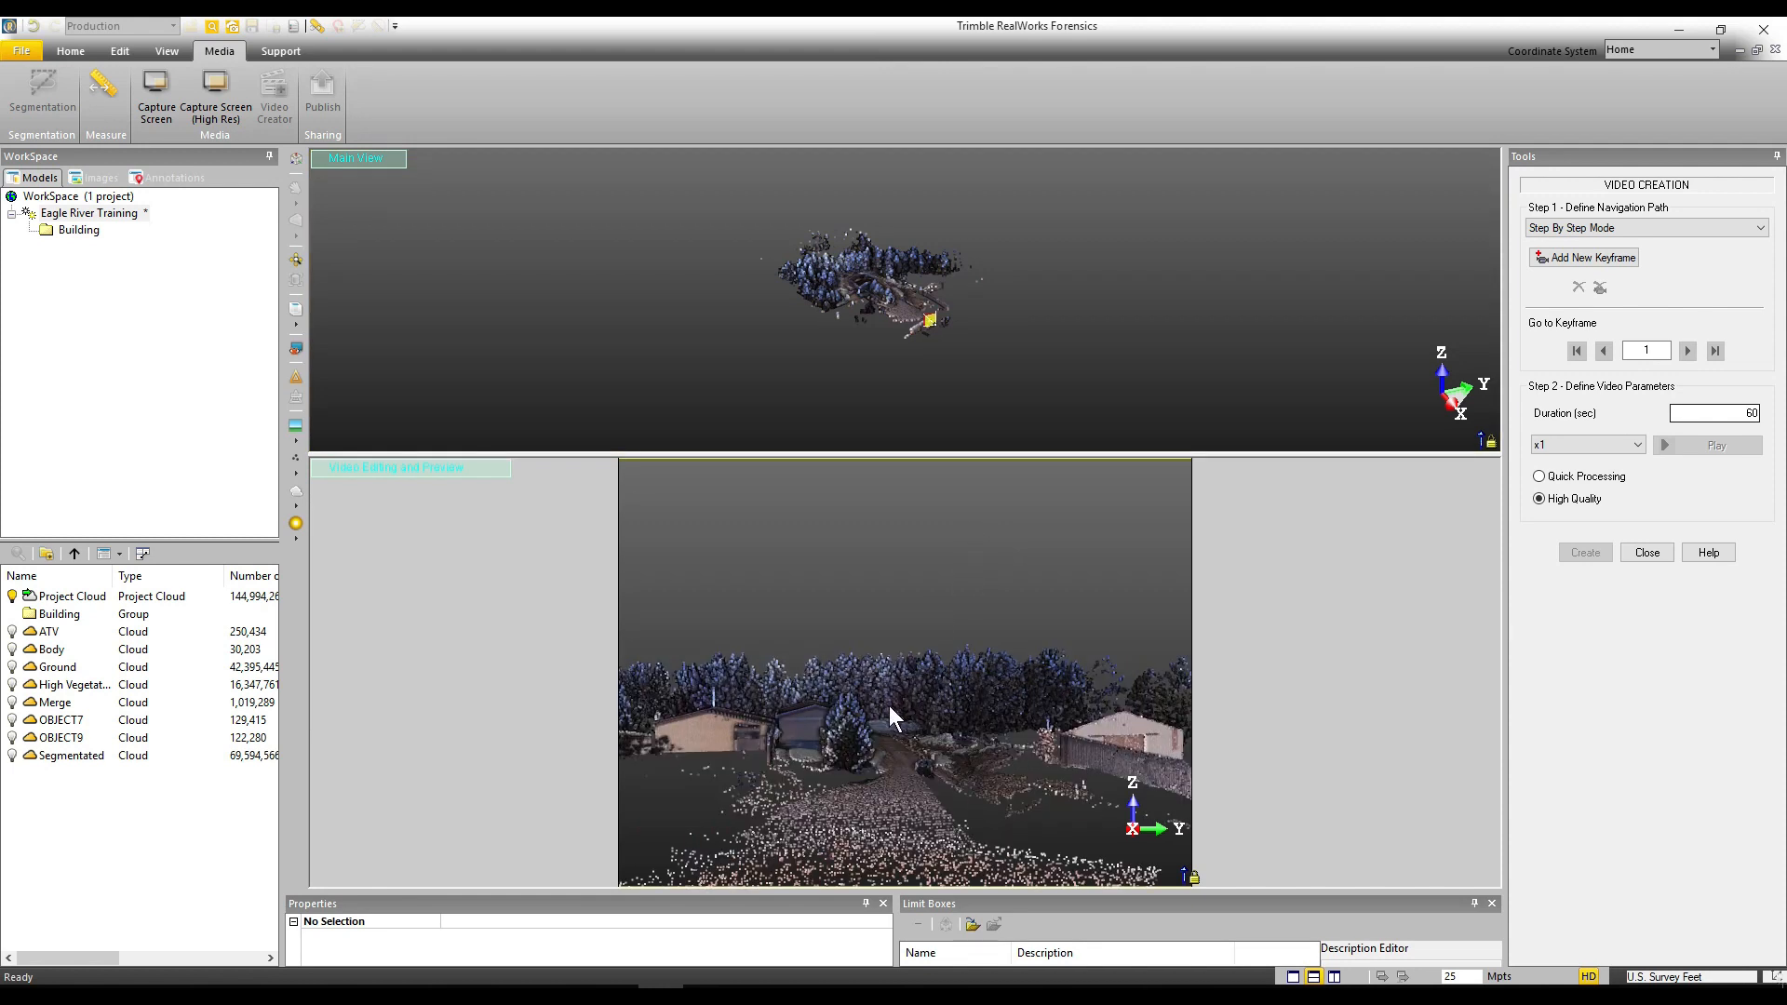
scroll(889, 718, "up", 4)
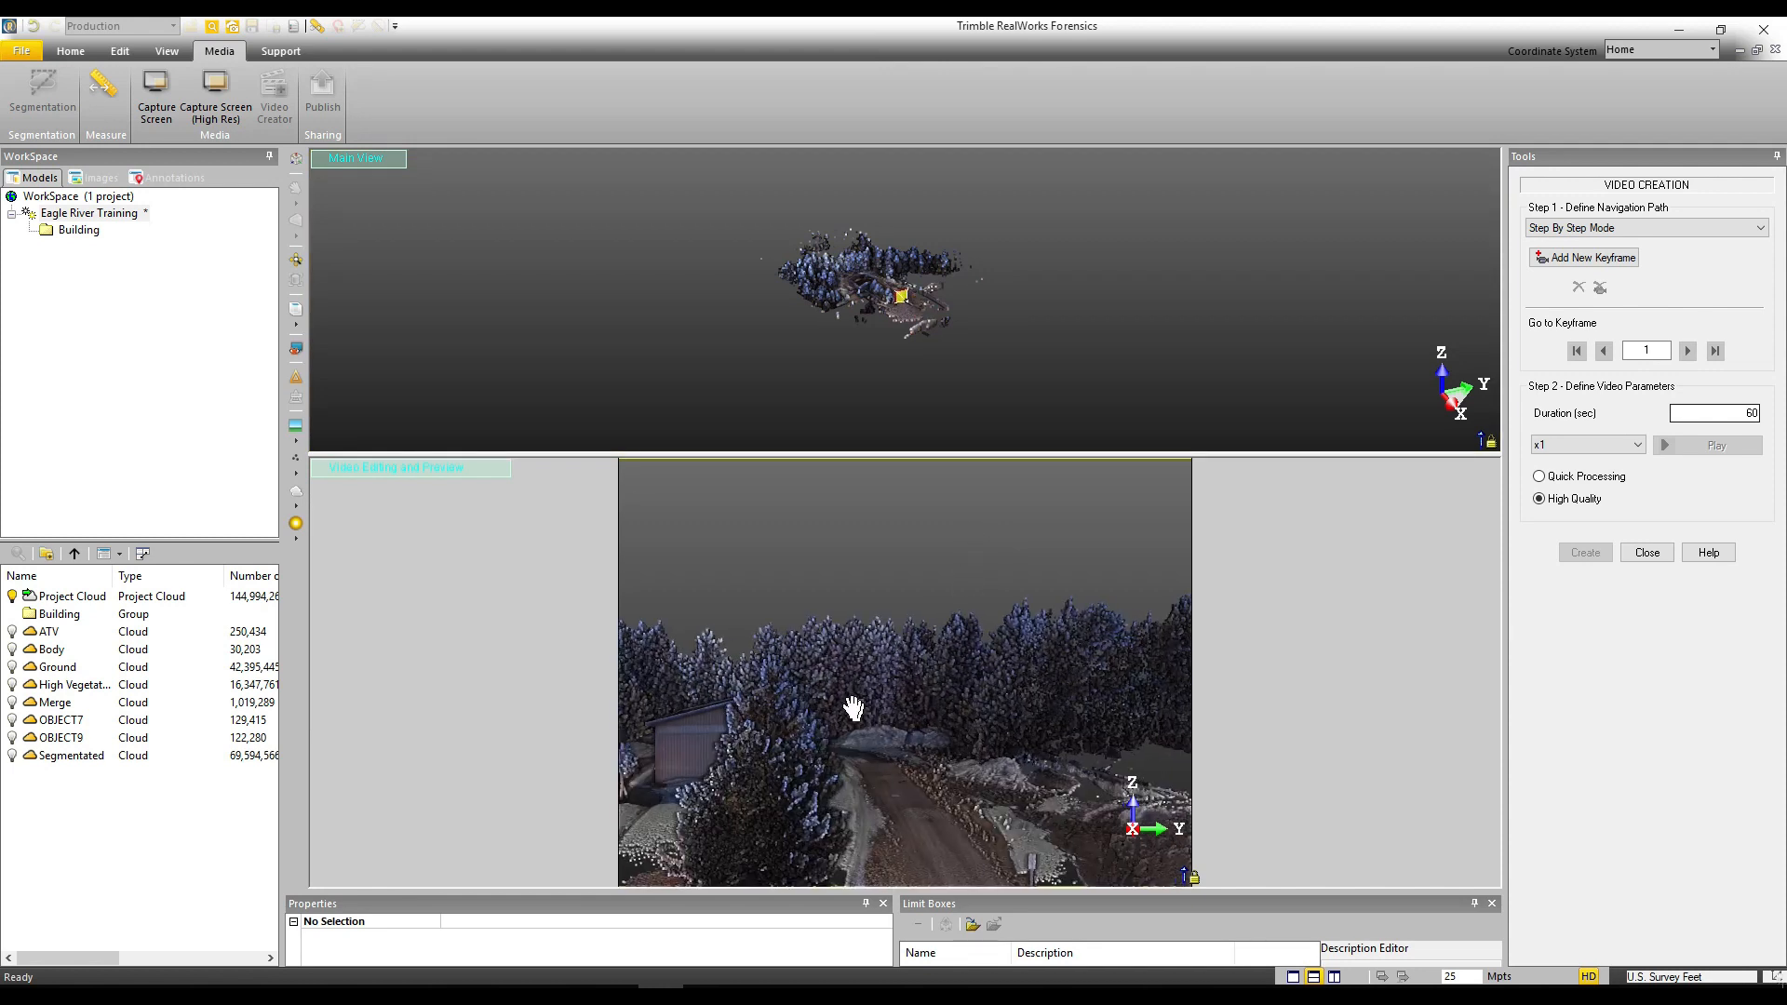
scroll(886, 726, "up", 5)
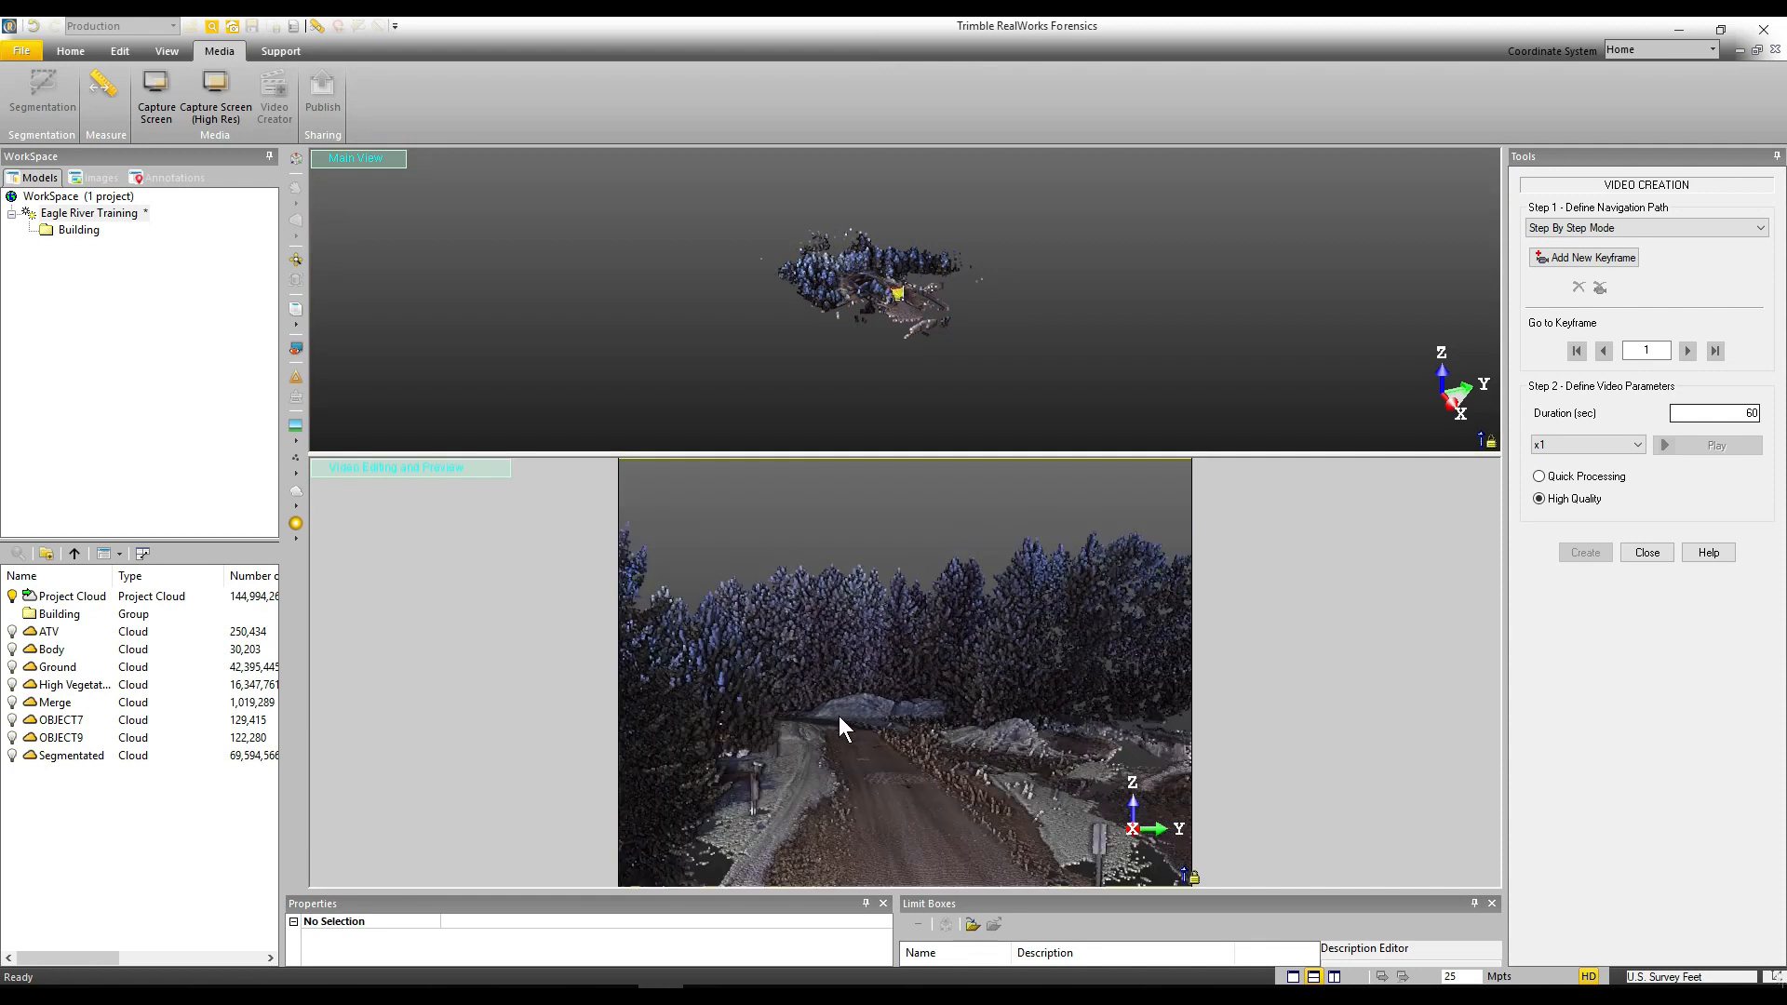
scroll(825, 754, "down", 3)
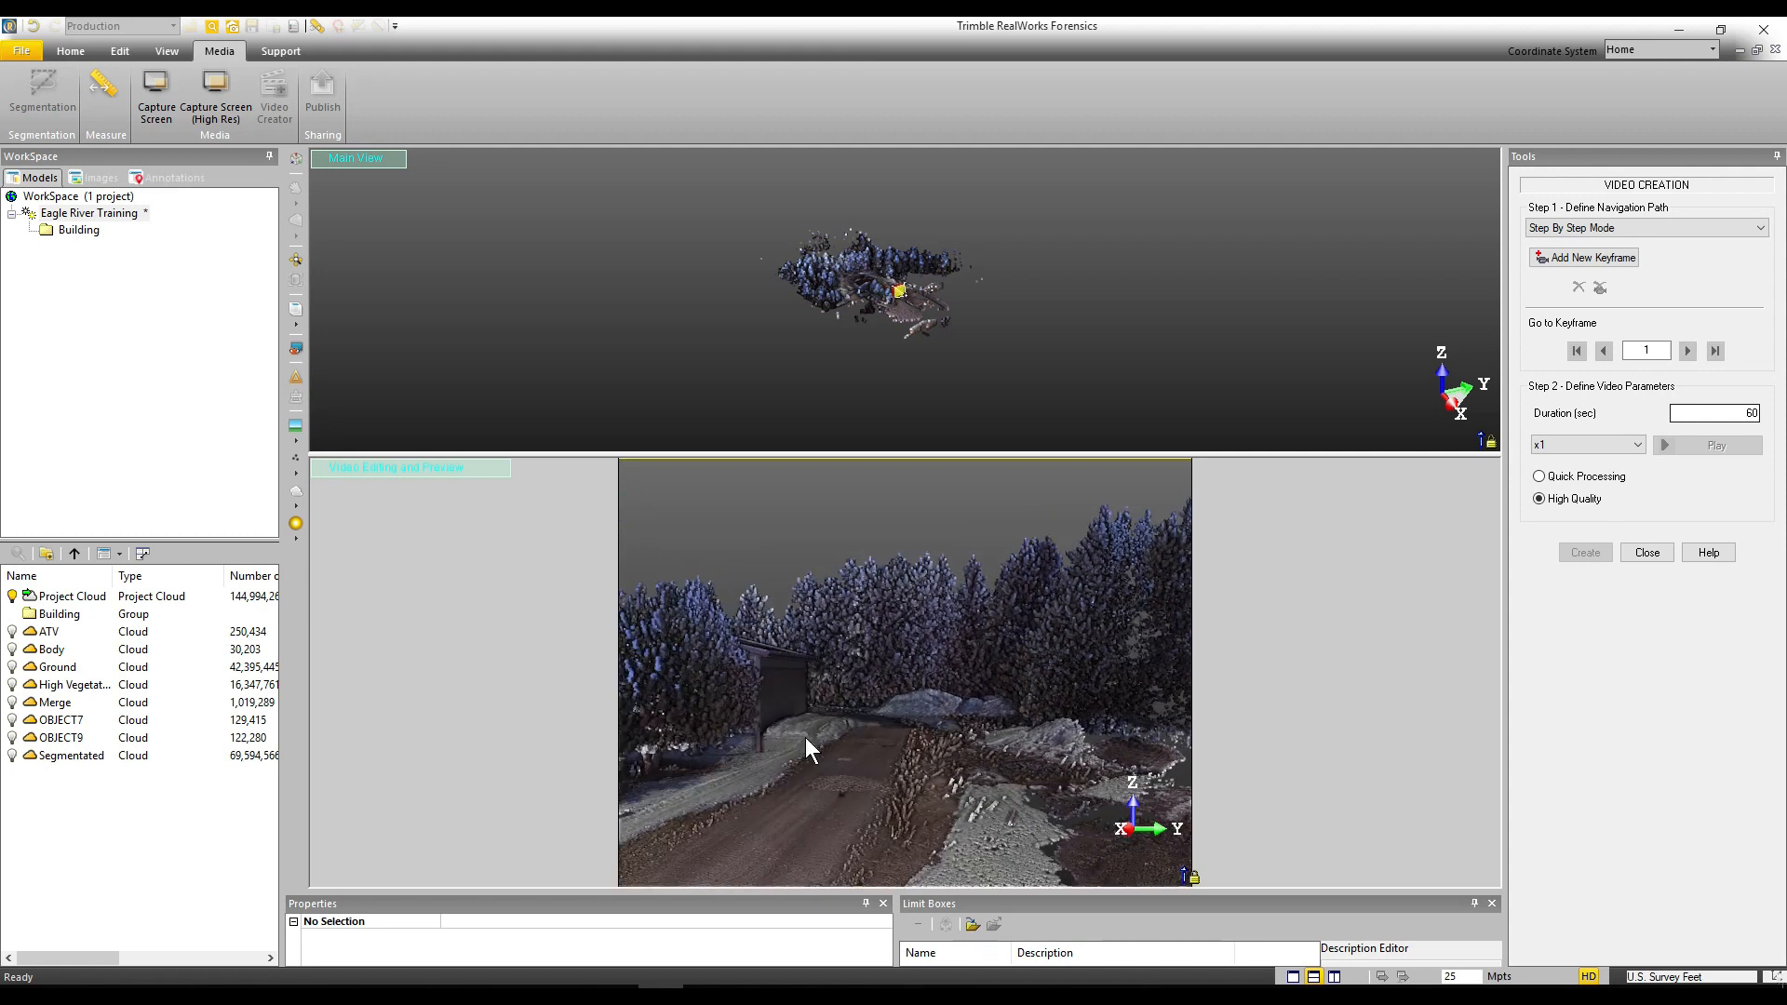
scroll(853, 730, "up", 3)
scroll(914, 730, "up", 3)
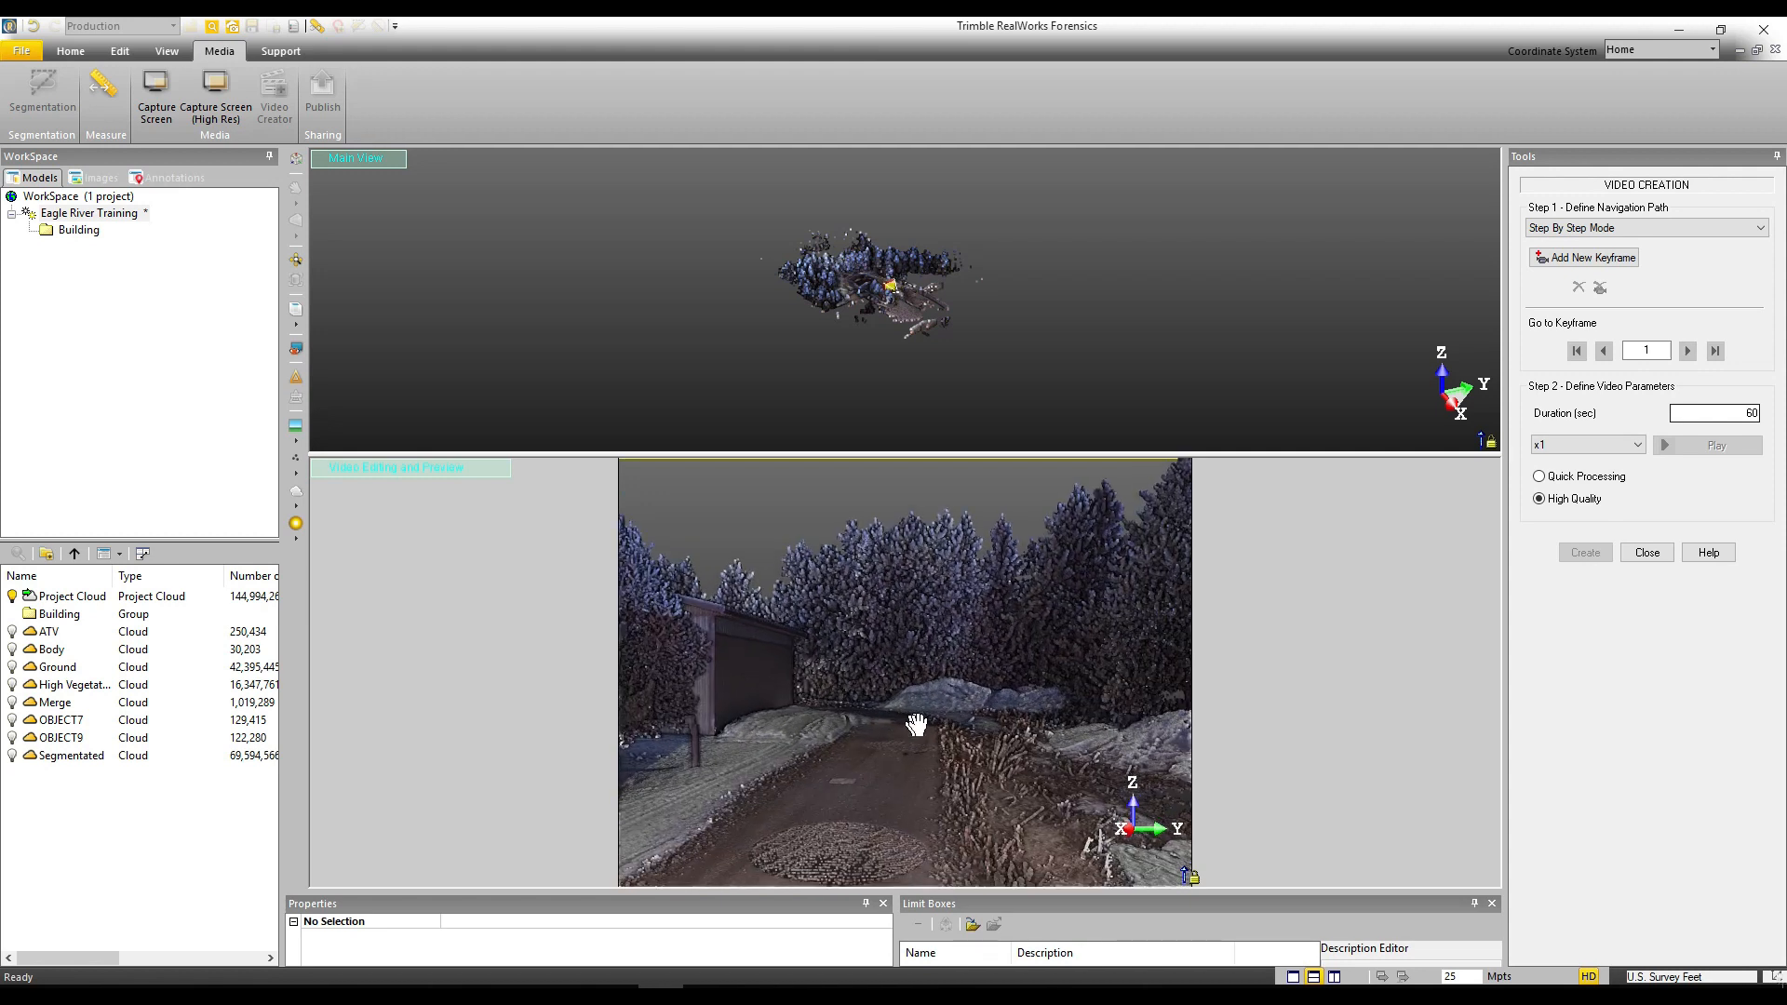
scroll(936, 730, "up", 1)
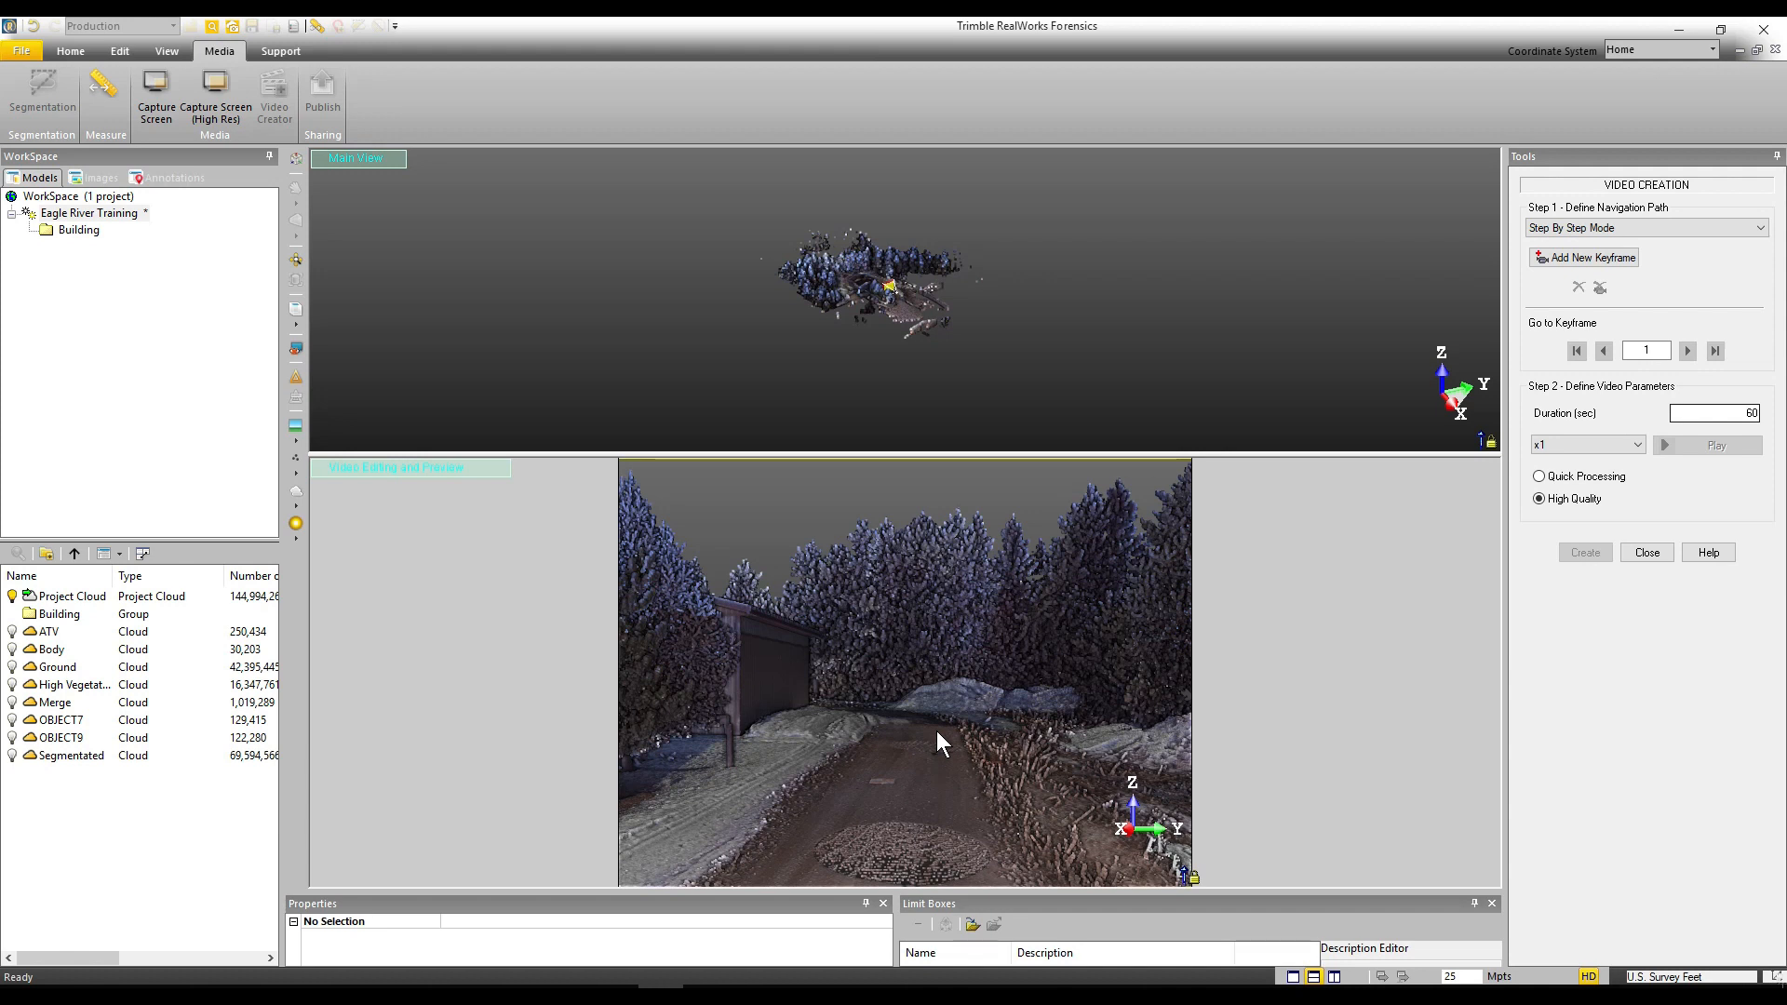
Tilt the camera down onto the dirt road beside the building and add this view as the first keyframe
scroll(940, 735, "up", 2)
scroll(940, 731, "up", 3)
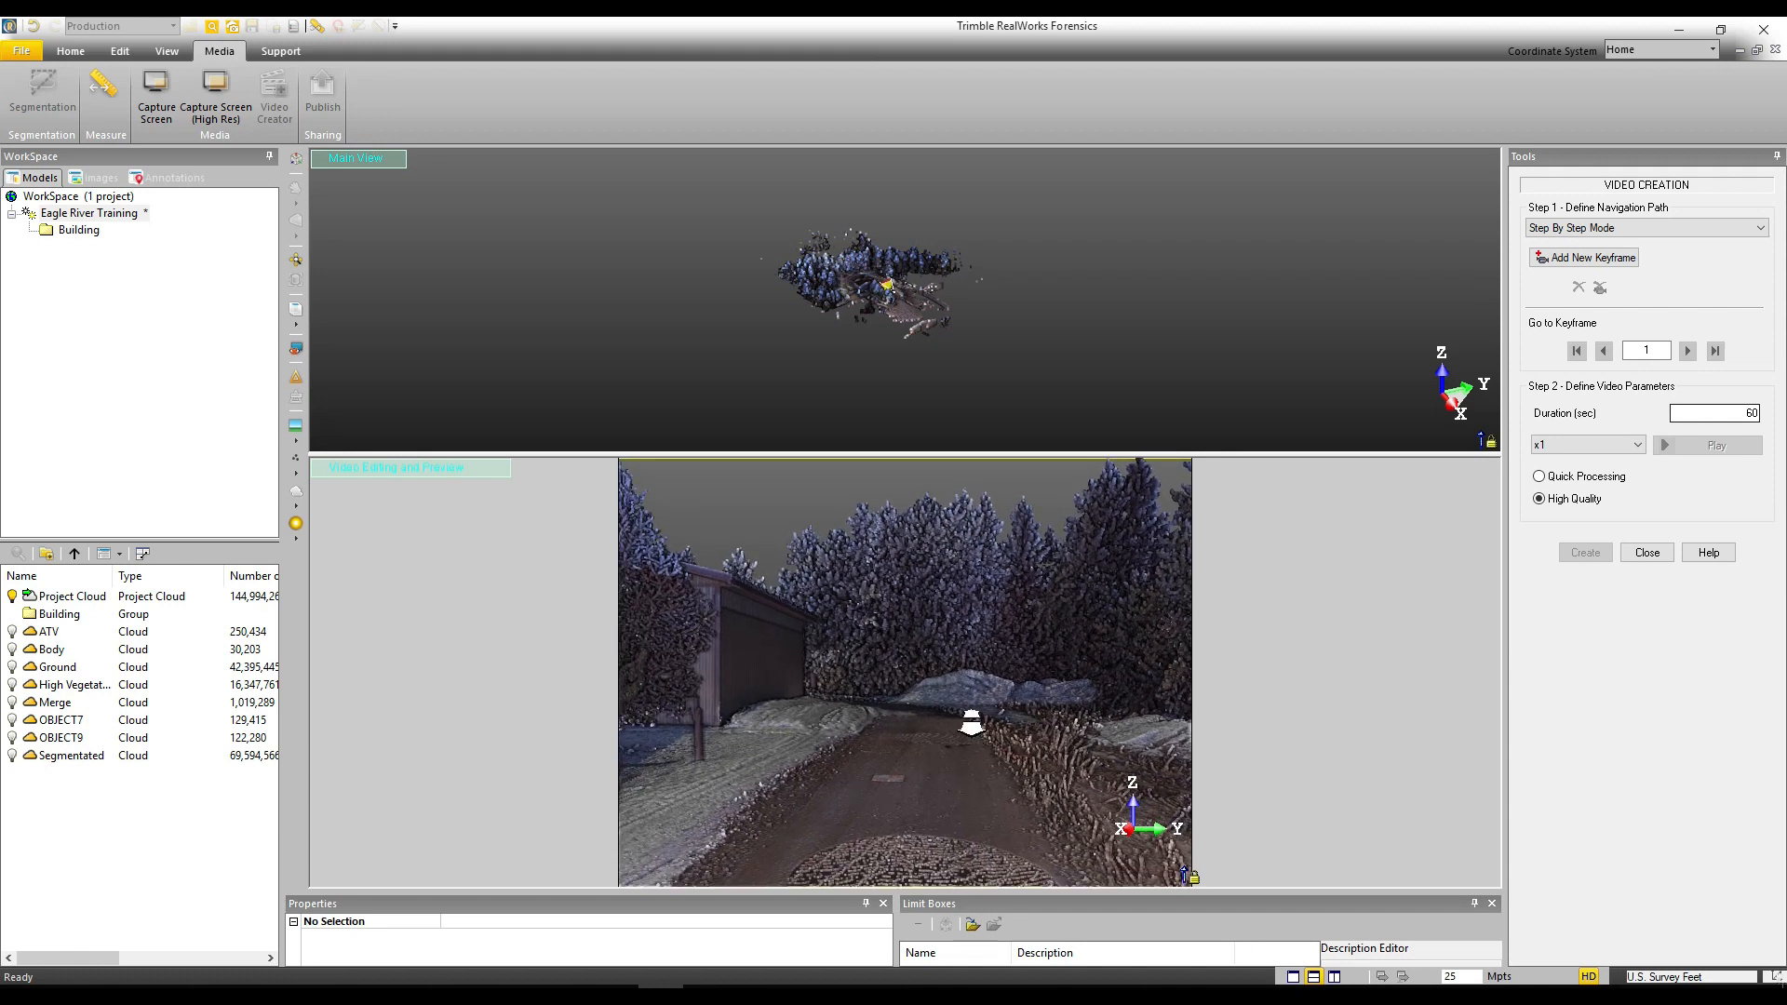
scroll(970, 719, "up", 2)
scroll(969, 726, "up", 3)
left_click_drag(957, 710, 933, 683)
scroll(931, 679, "down", 5)
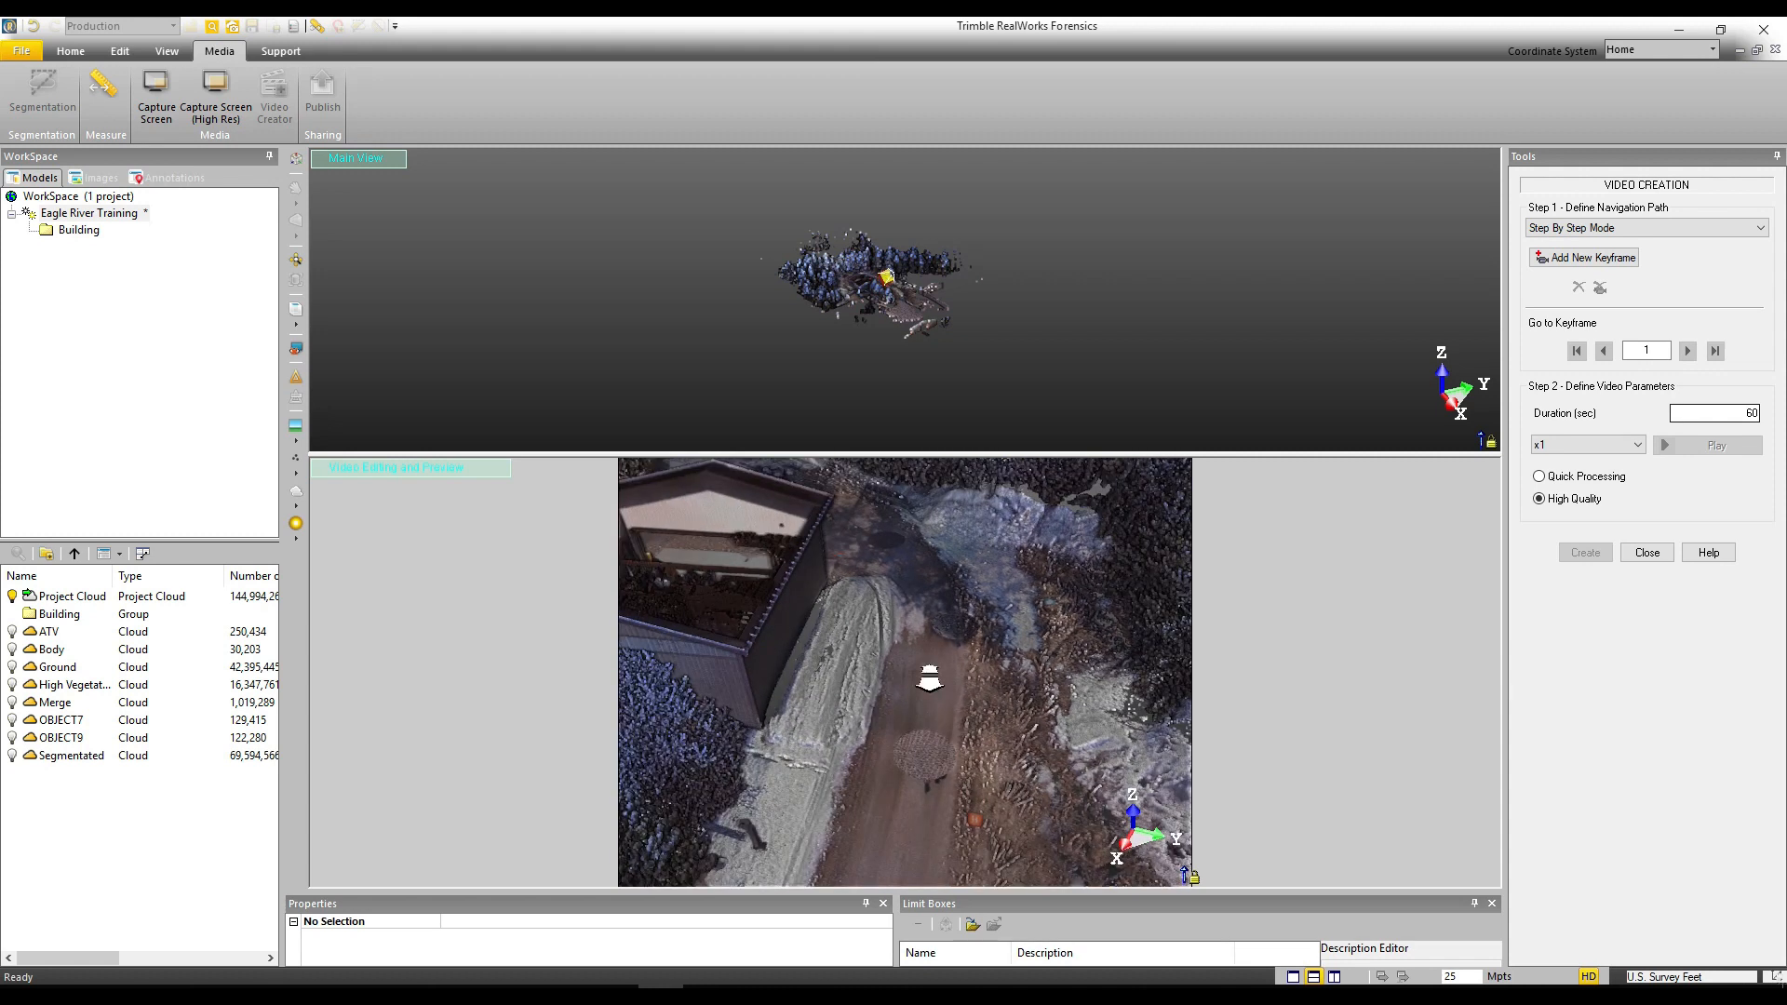
scroll(929, 679, "up", 2)
left_click_drag(931, 679, 935, 662)
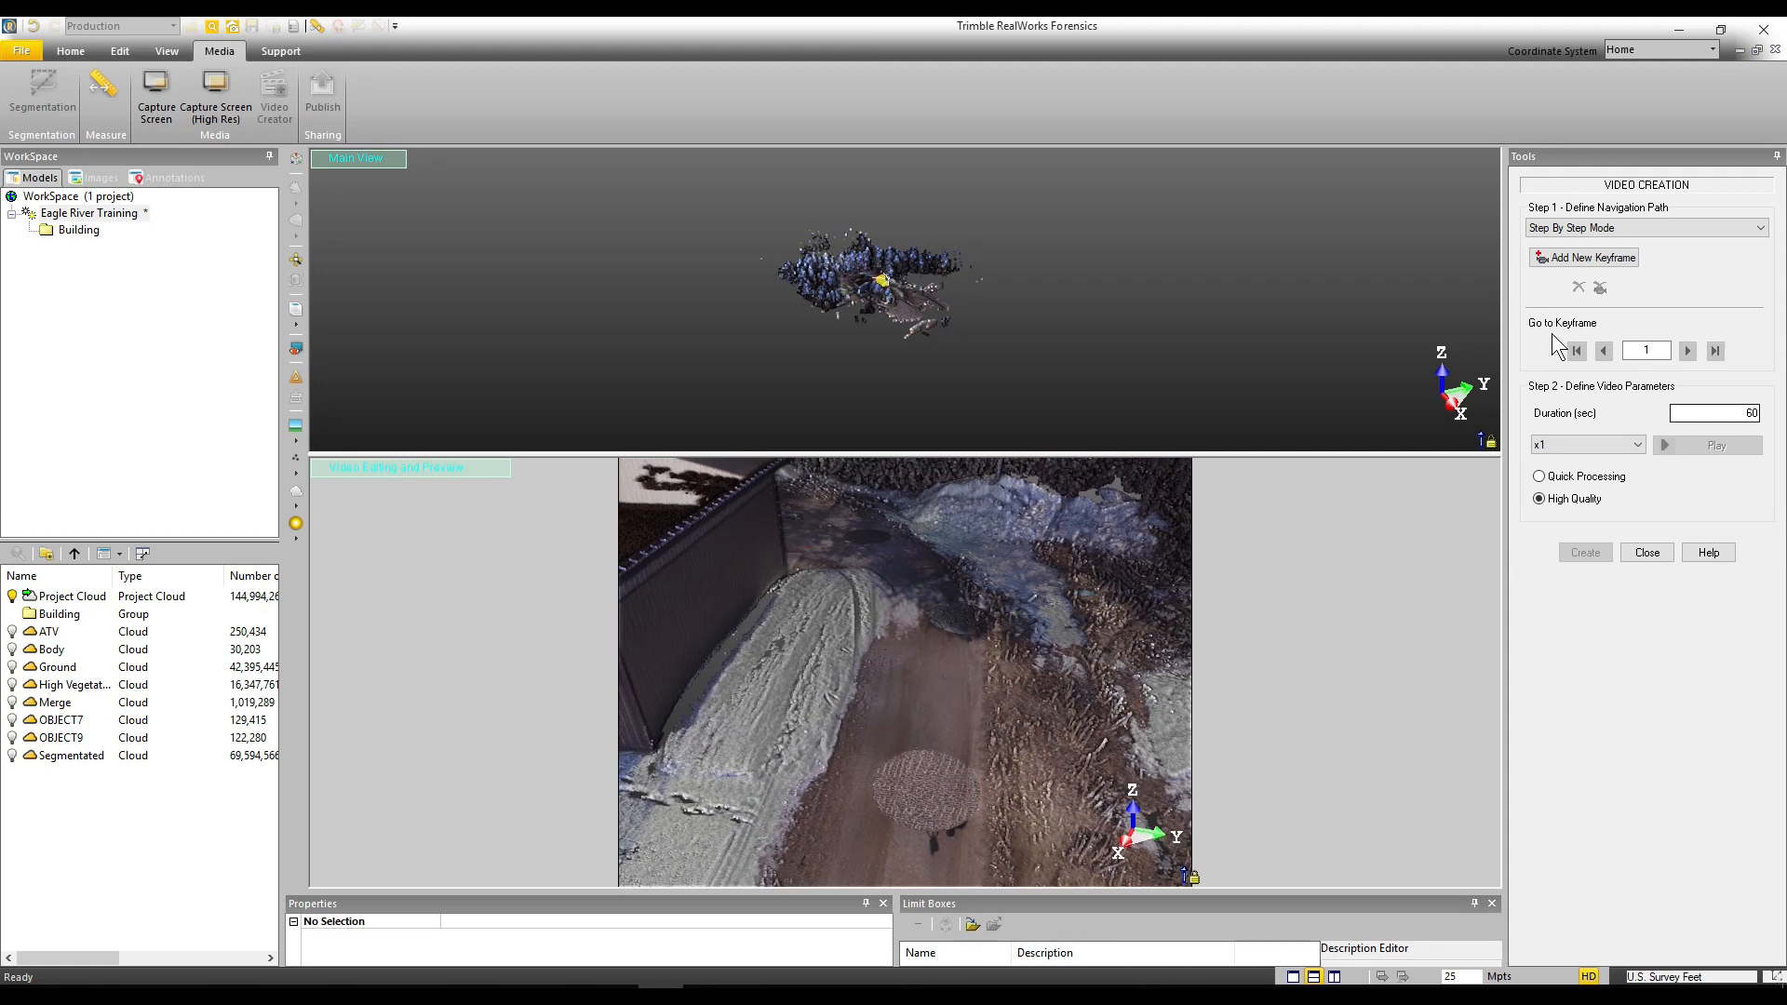
left_click(1588, 259)
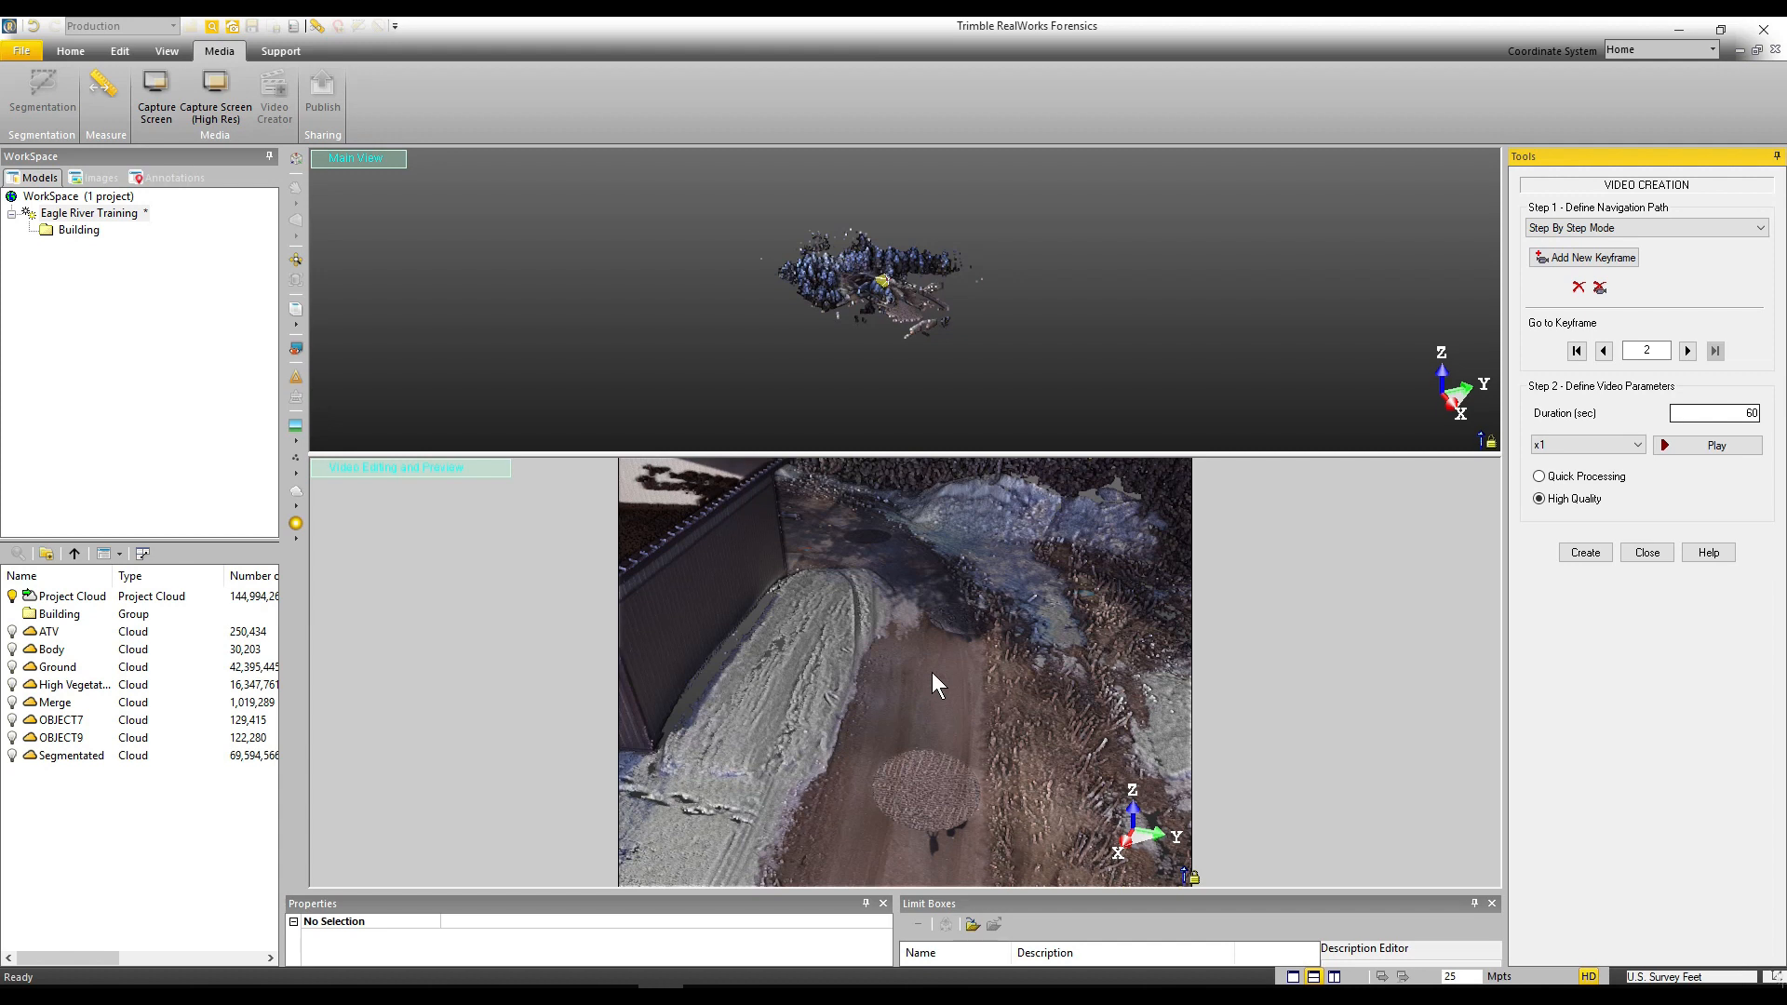
Advance the preview camera along the dirt road, past the snow bank, to the shaded open area where the body lies
scroll(934, 679, "up", 3)
scroll(931, 677, "up", 1)
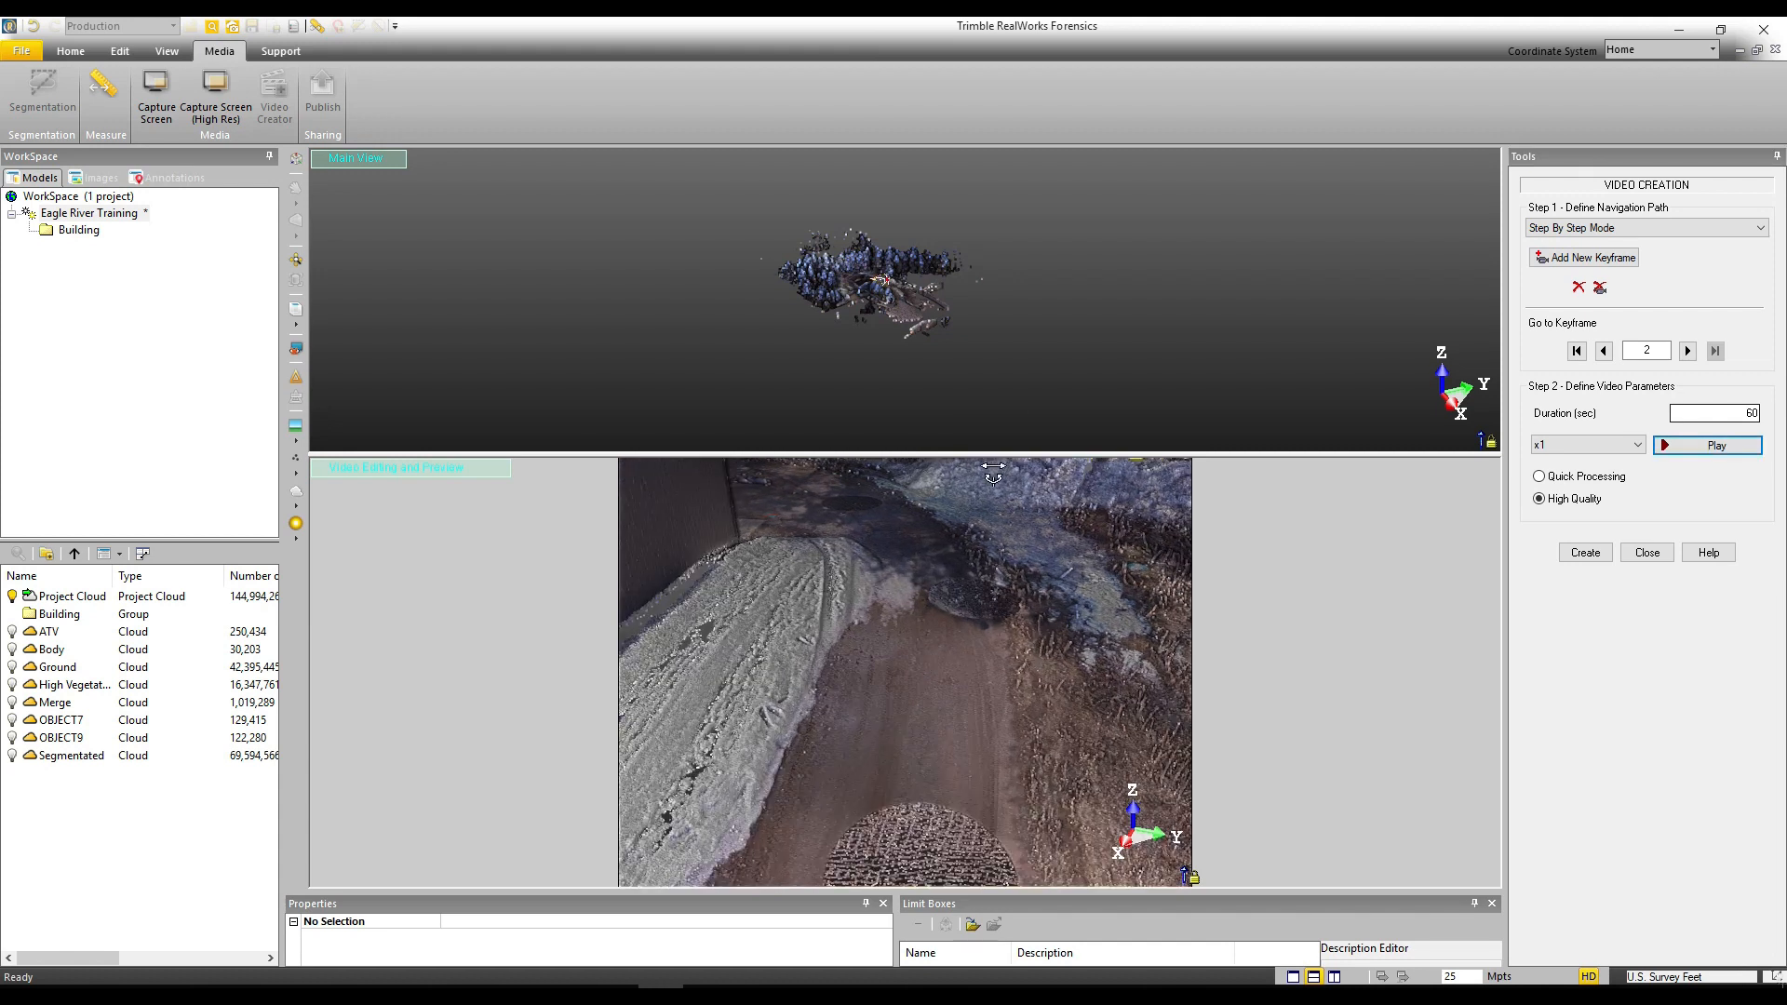
scroll(868, 256, "up", 5)
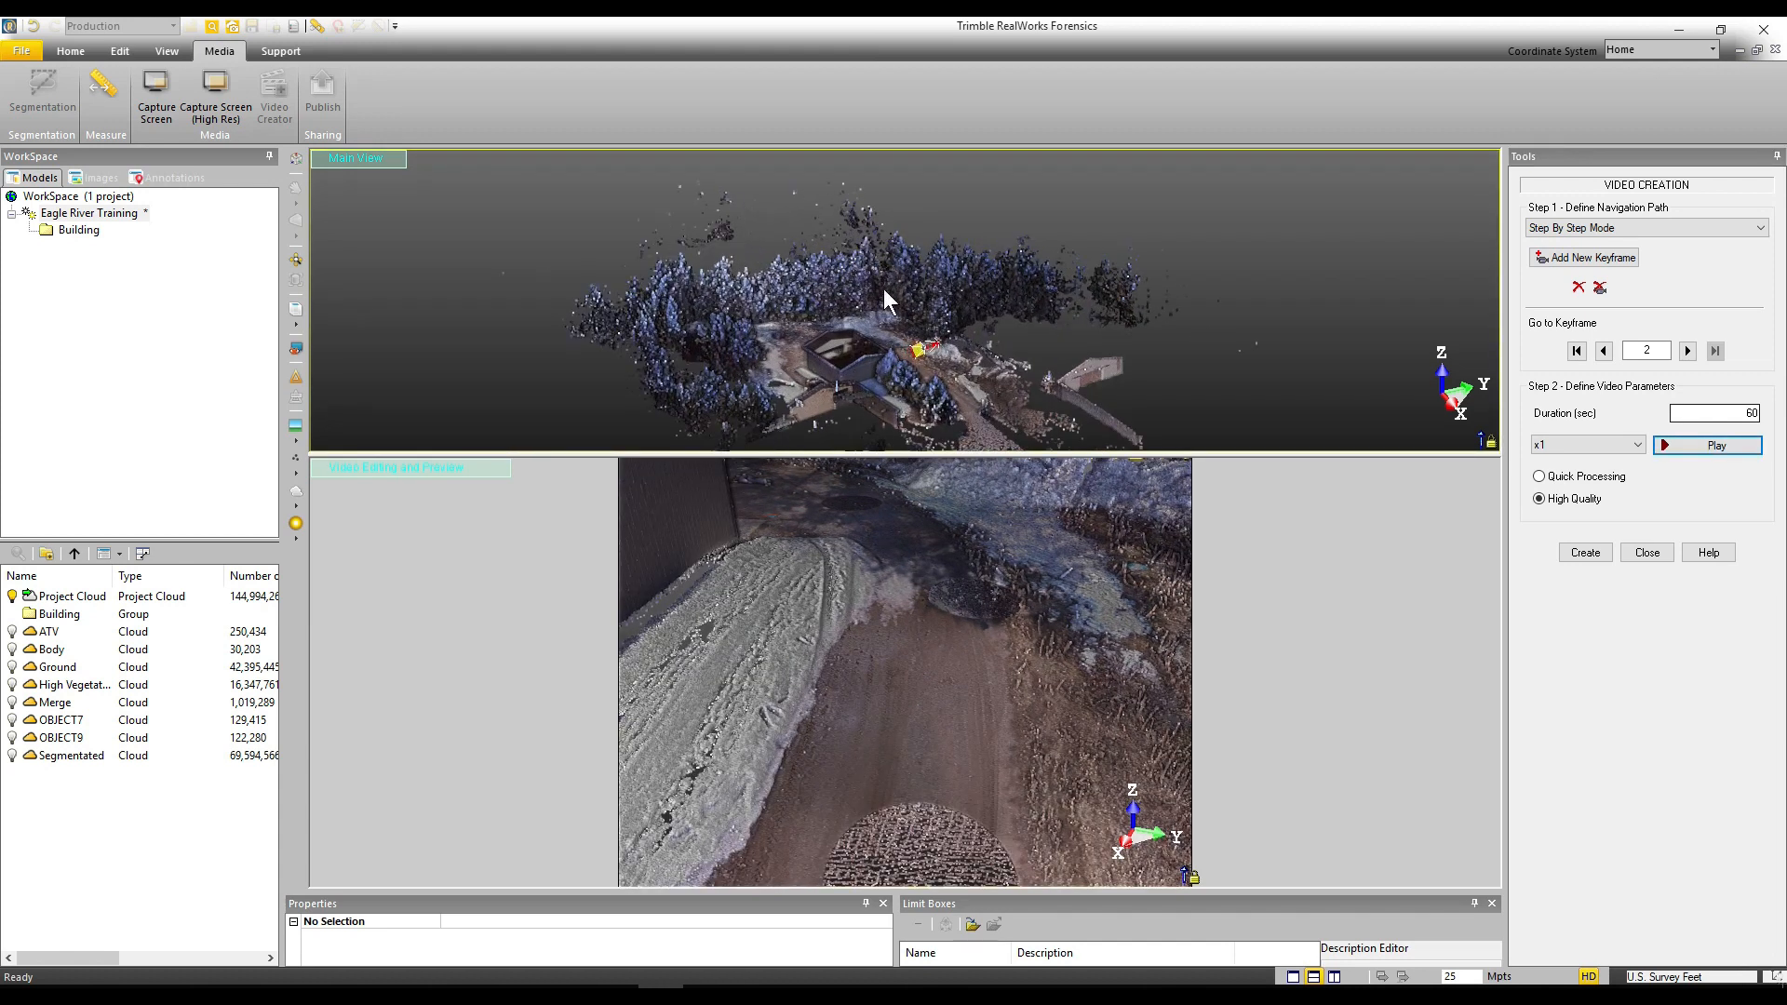
scroll(932, 603, "up", 3)
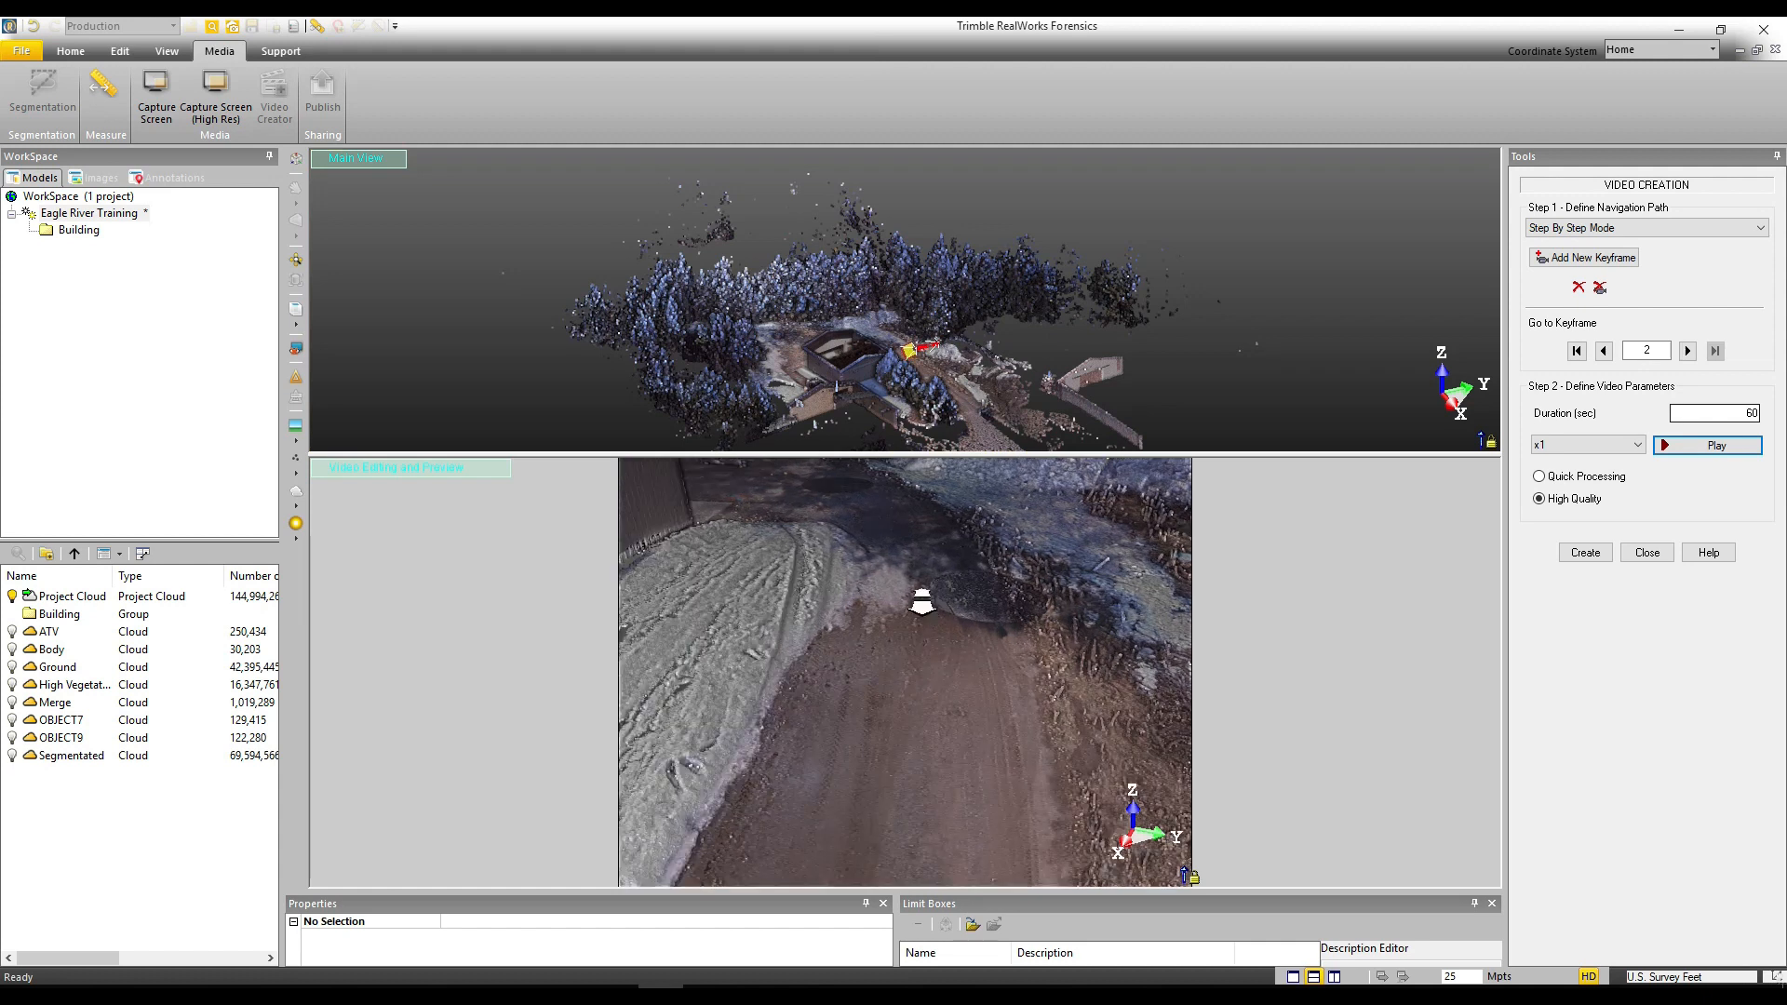
scroll(919, 595, "up", 1)
left_click_drag(905, 588, 884, 656)
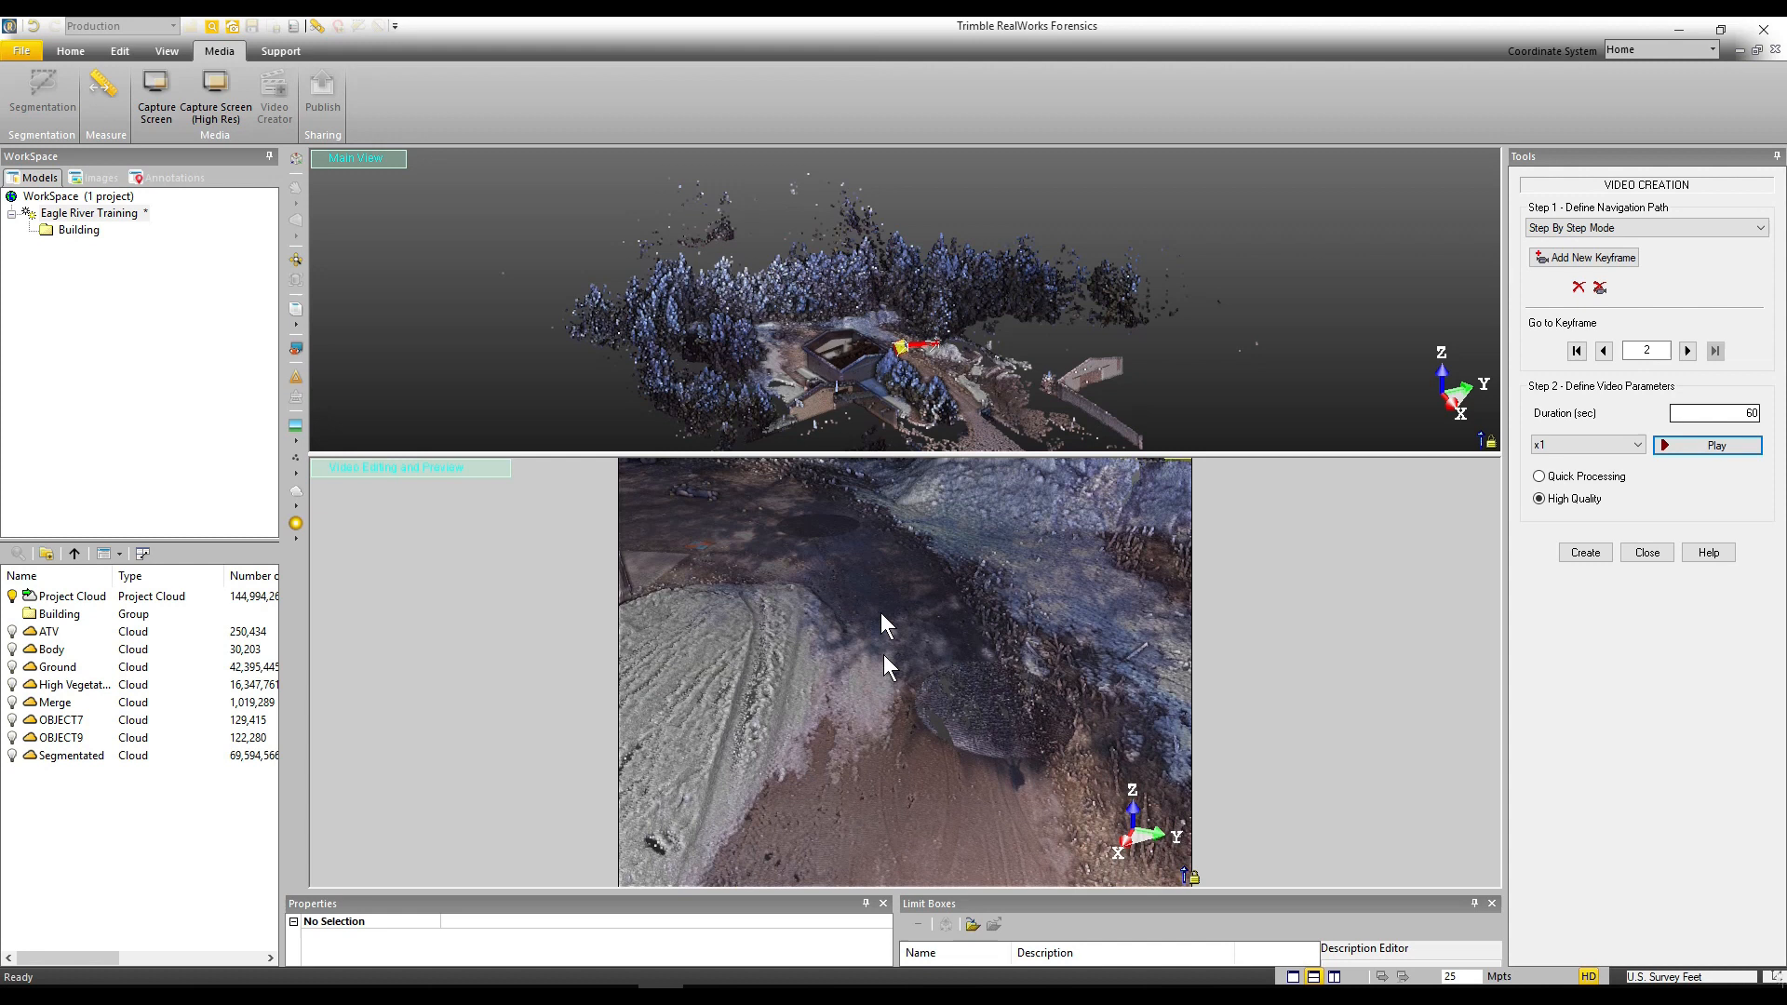
scroll(868, 562, "up", 1)
mouse_move(865, 560)
middle_mouse_down()
mouse_move(874, 602)
mouse_move(915, 629)
mouse_move(918, 600)
mouse_move(950, 626)
middle_mouse_up()
scroll(847, 583, "up", 1)
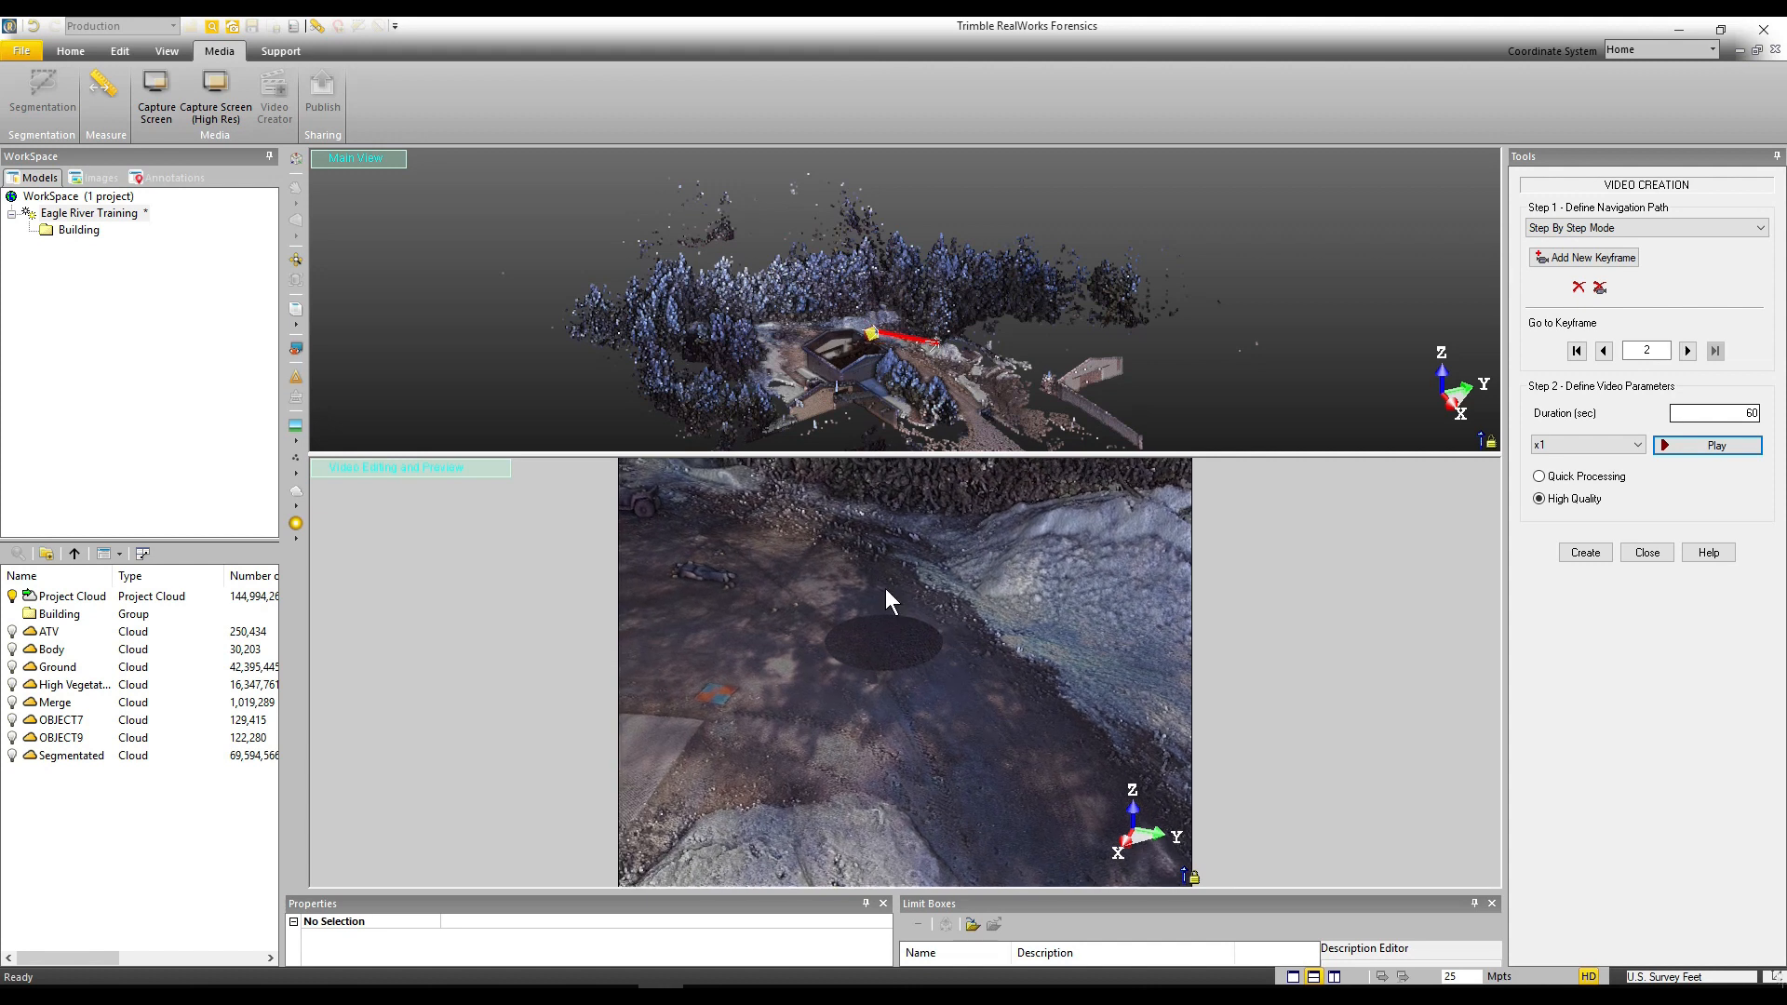
Move the camera past the body until the ATV is centred, and add this view as a new keyframe
scroll(884, 589, "up", 1)
left_click_drag(884, 590, 815, 597)
middle_click_drag(829, 575, 922, 649)
scroll(841, 588, "up", 3)
mouse_move(796, 532)
middle_mouse_down()
mouse_move(879, 599)
mouse_move(957, 627)
middle_mouse_up()
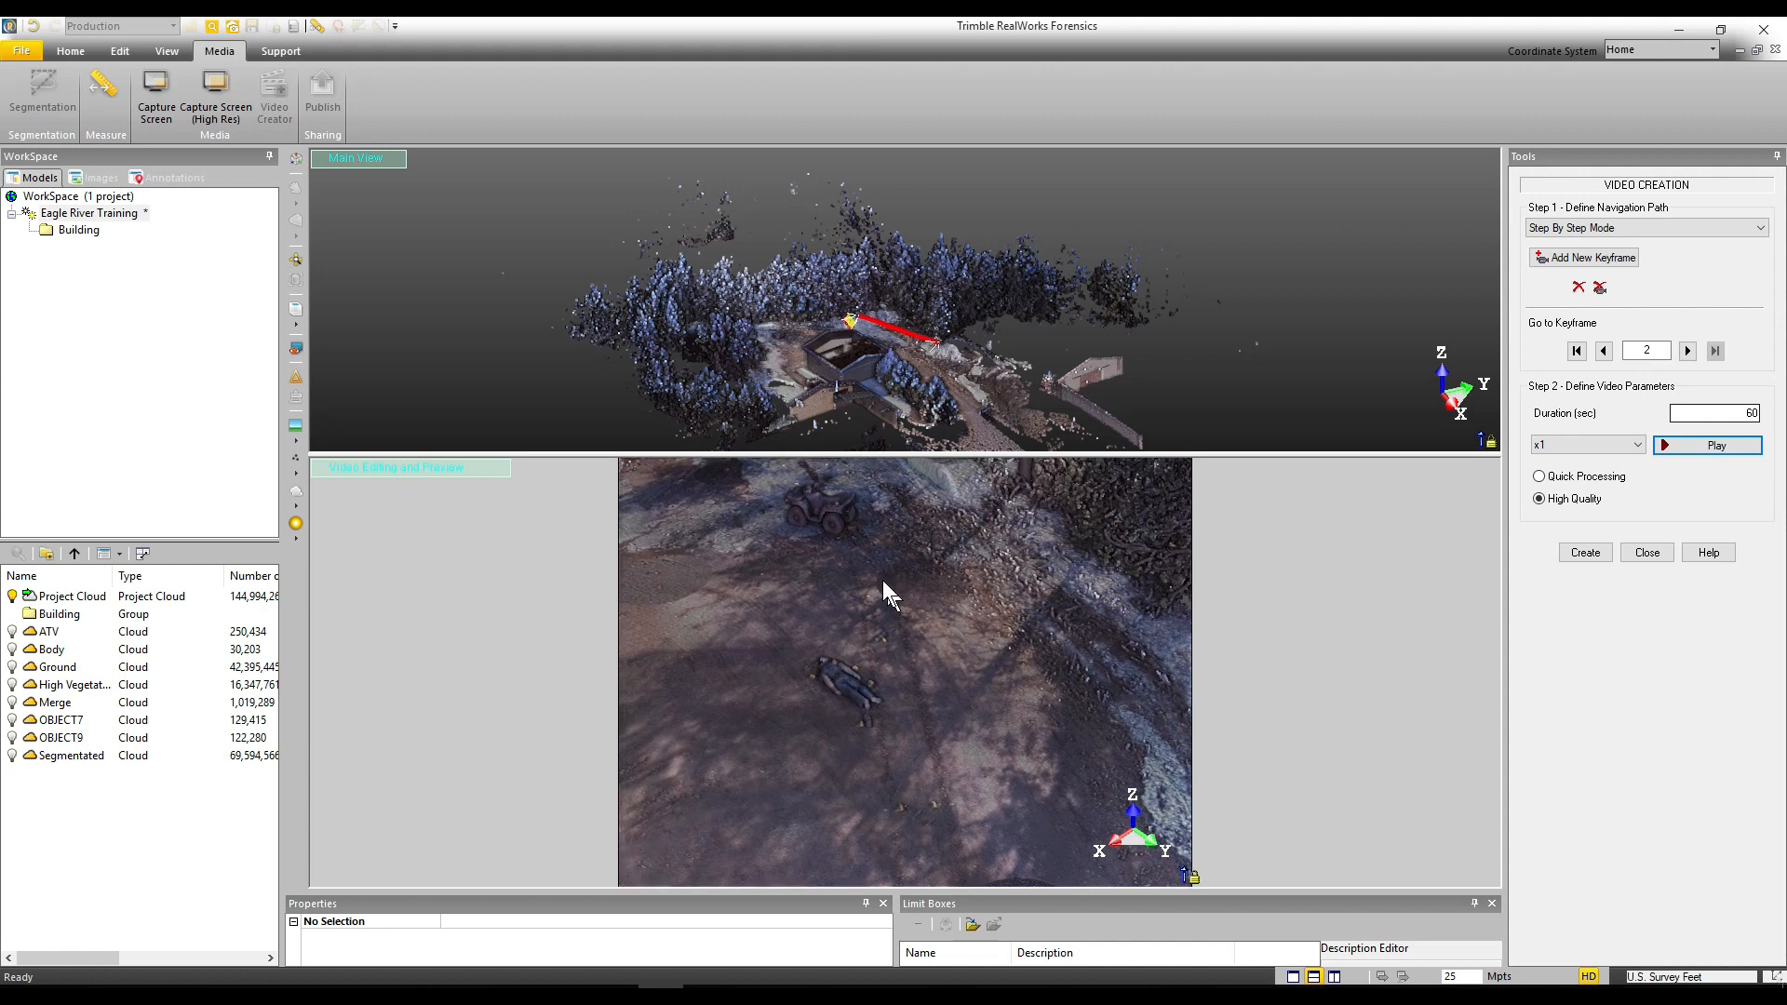
middle_click_drag(826, 534, 882, 605)
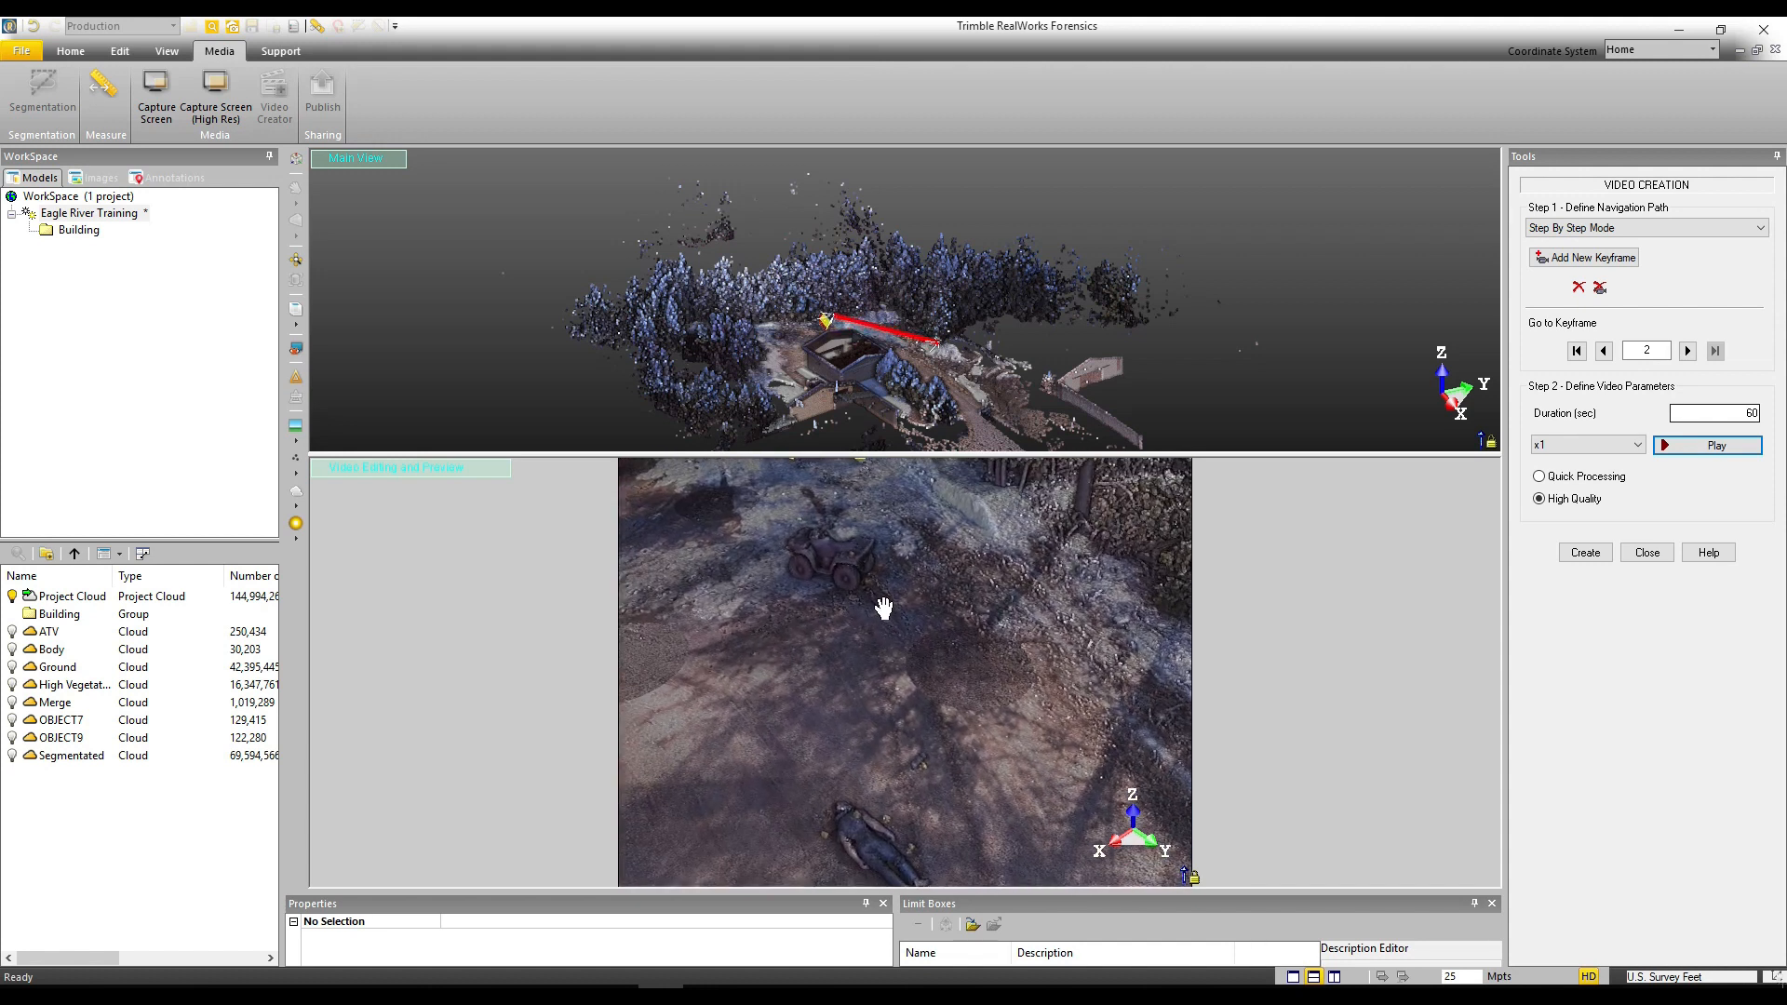
middle_click_drag(819, 533, 933, 652)
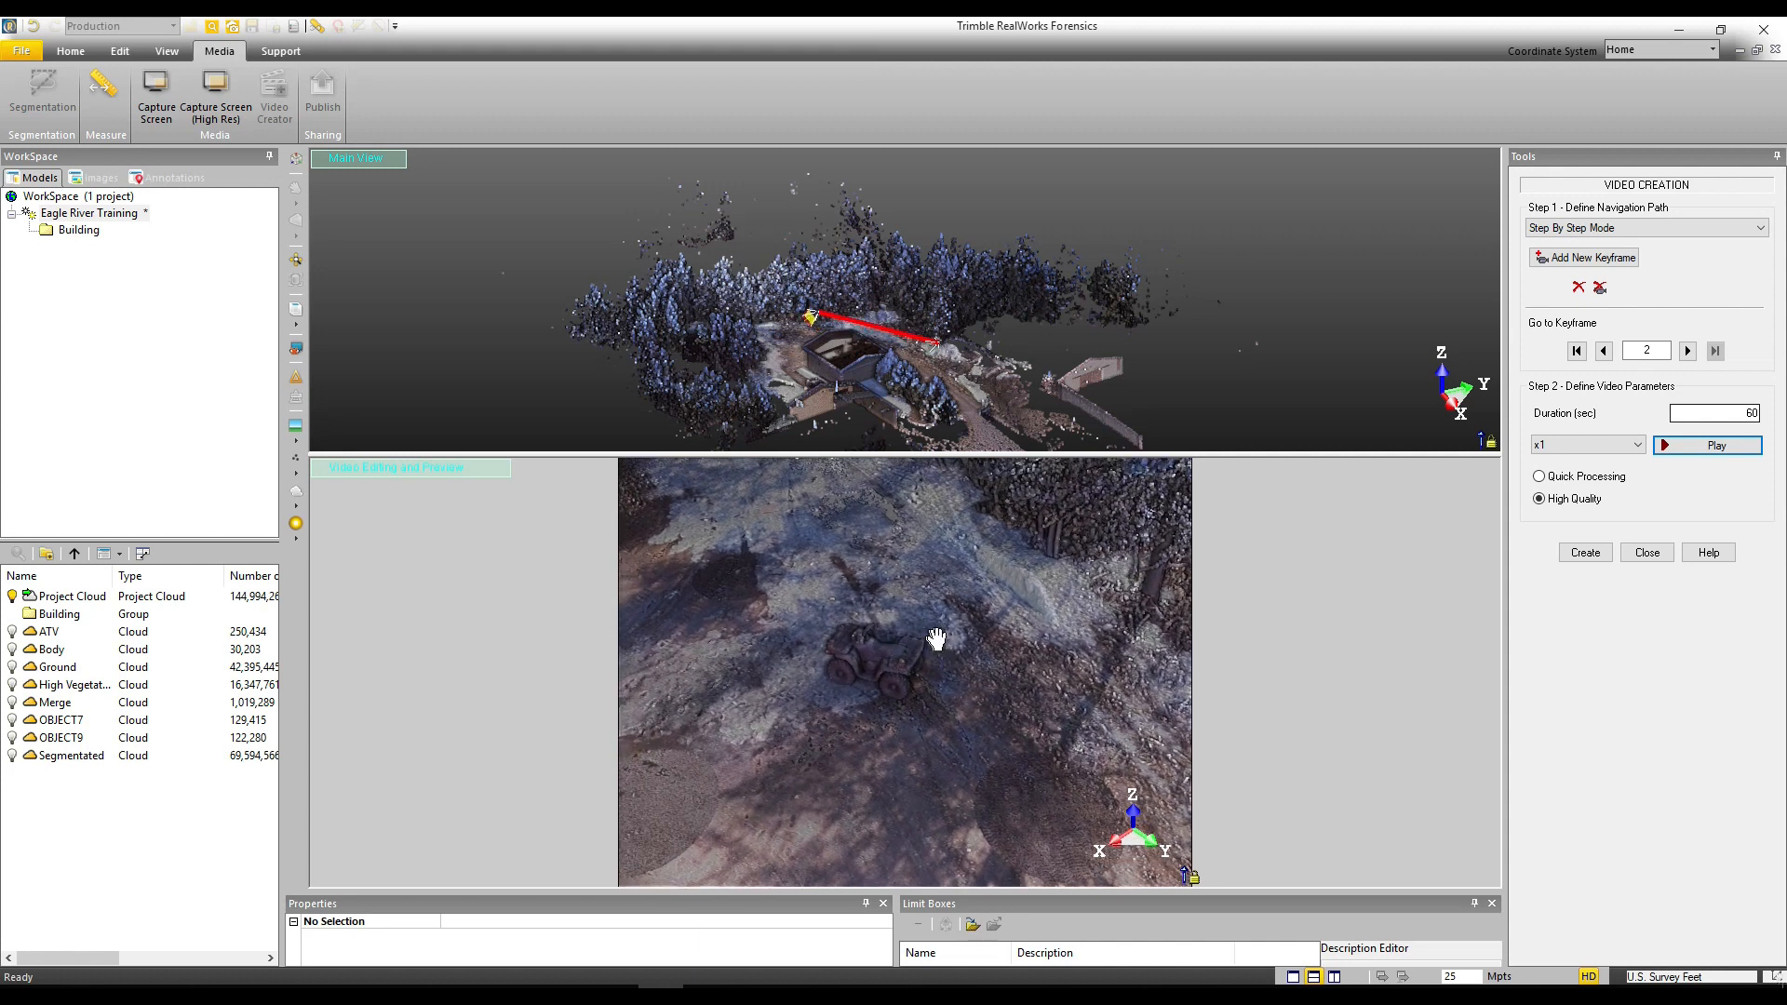
left_click(1594, 259)
Turn the camera to face the body and the open garage, and play the video preview
left_click_drag(974, 650, 1140, 680)
left_click_drag(823, 652, 1113, 607)
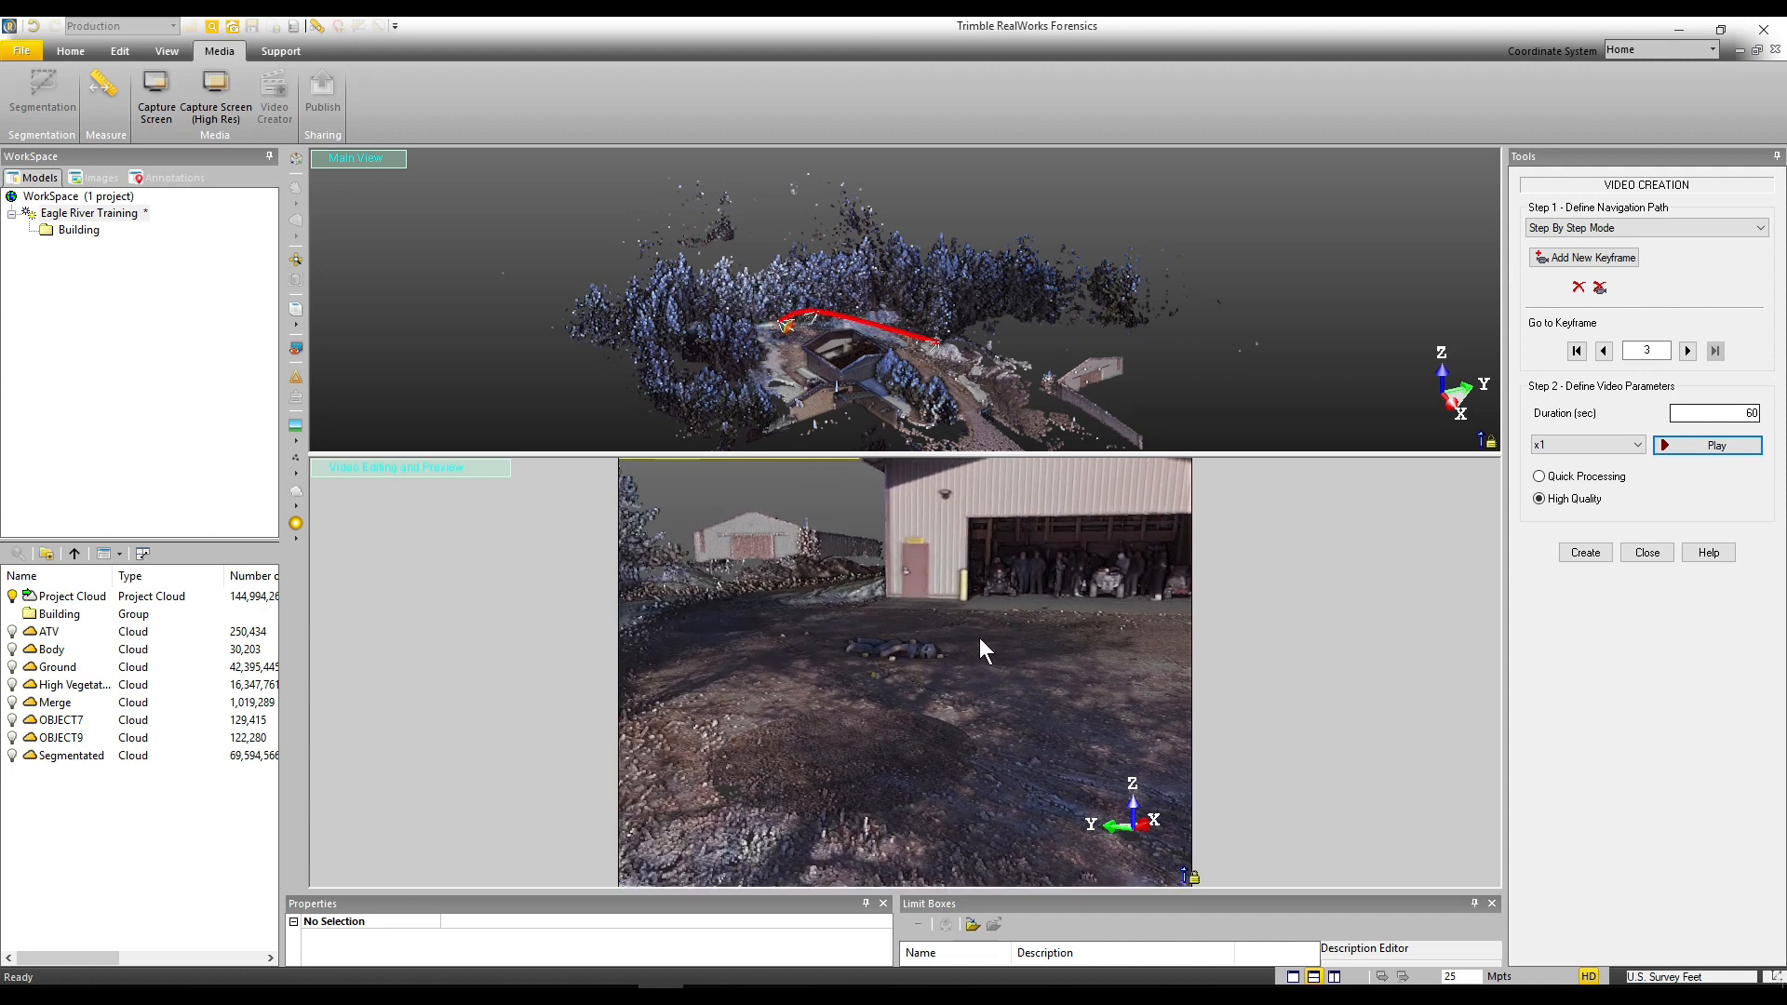
scroll(976, 631, "up", 1)
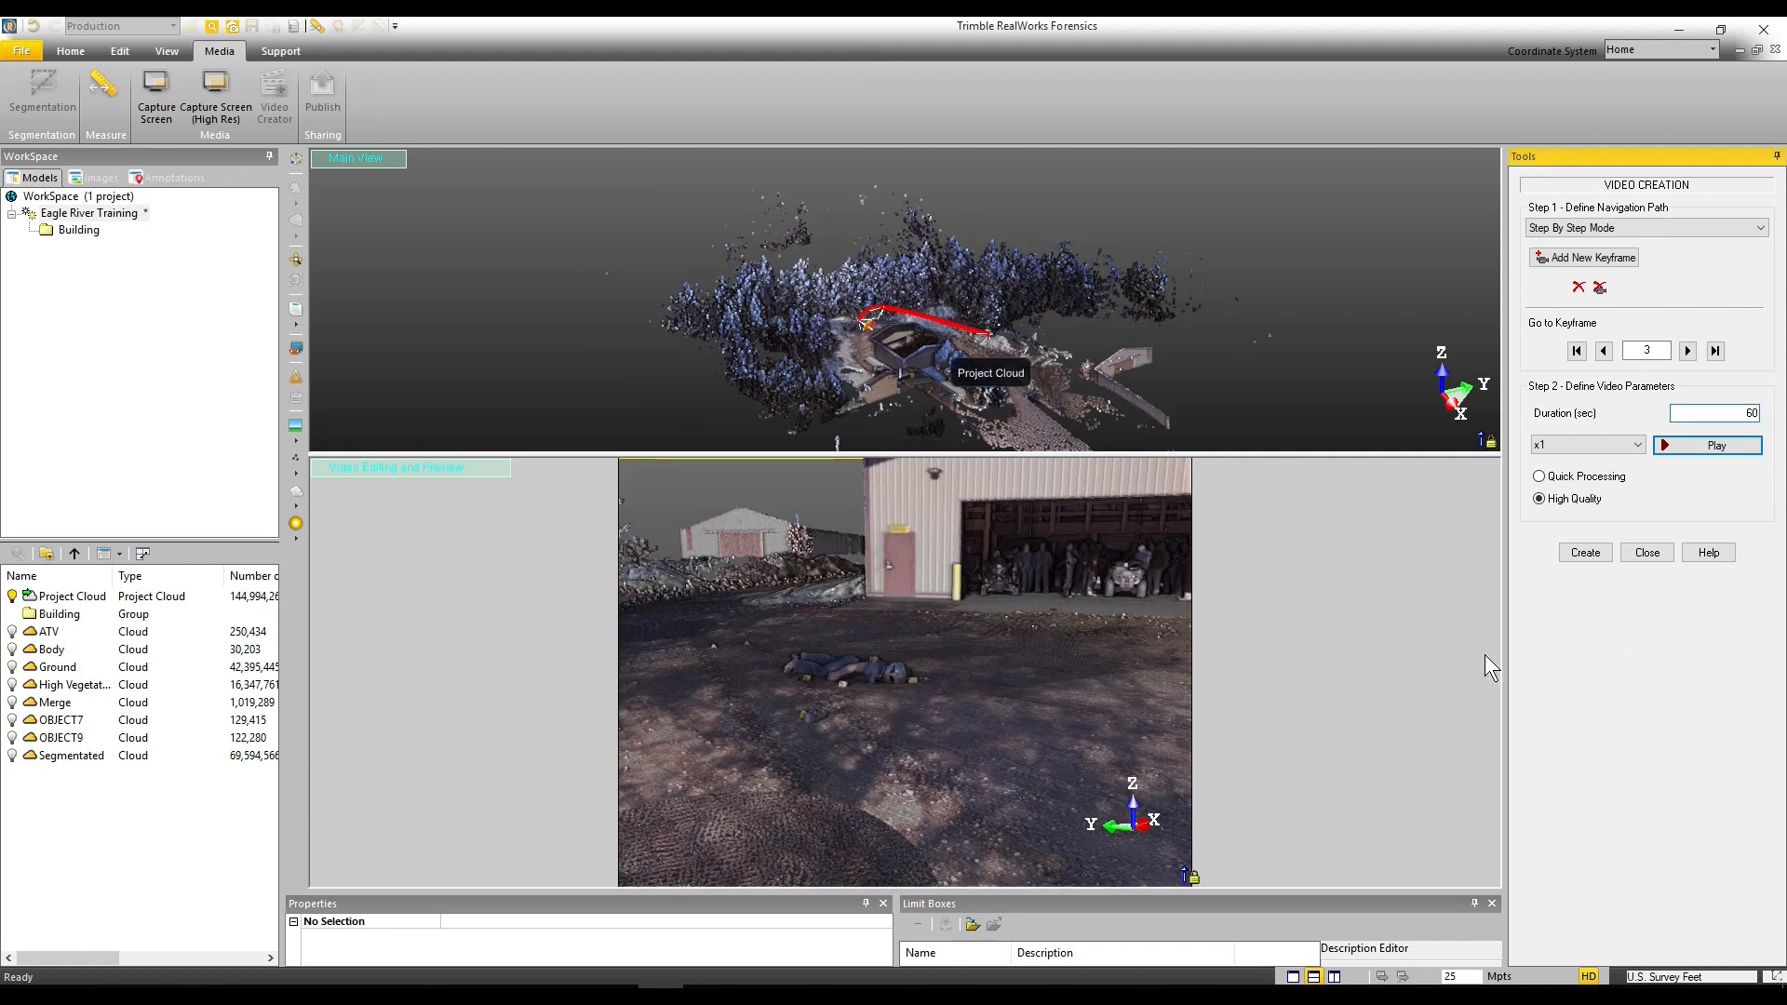
double_click(1743, 412)
left_click(1737, 443)
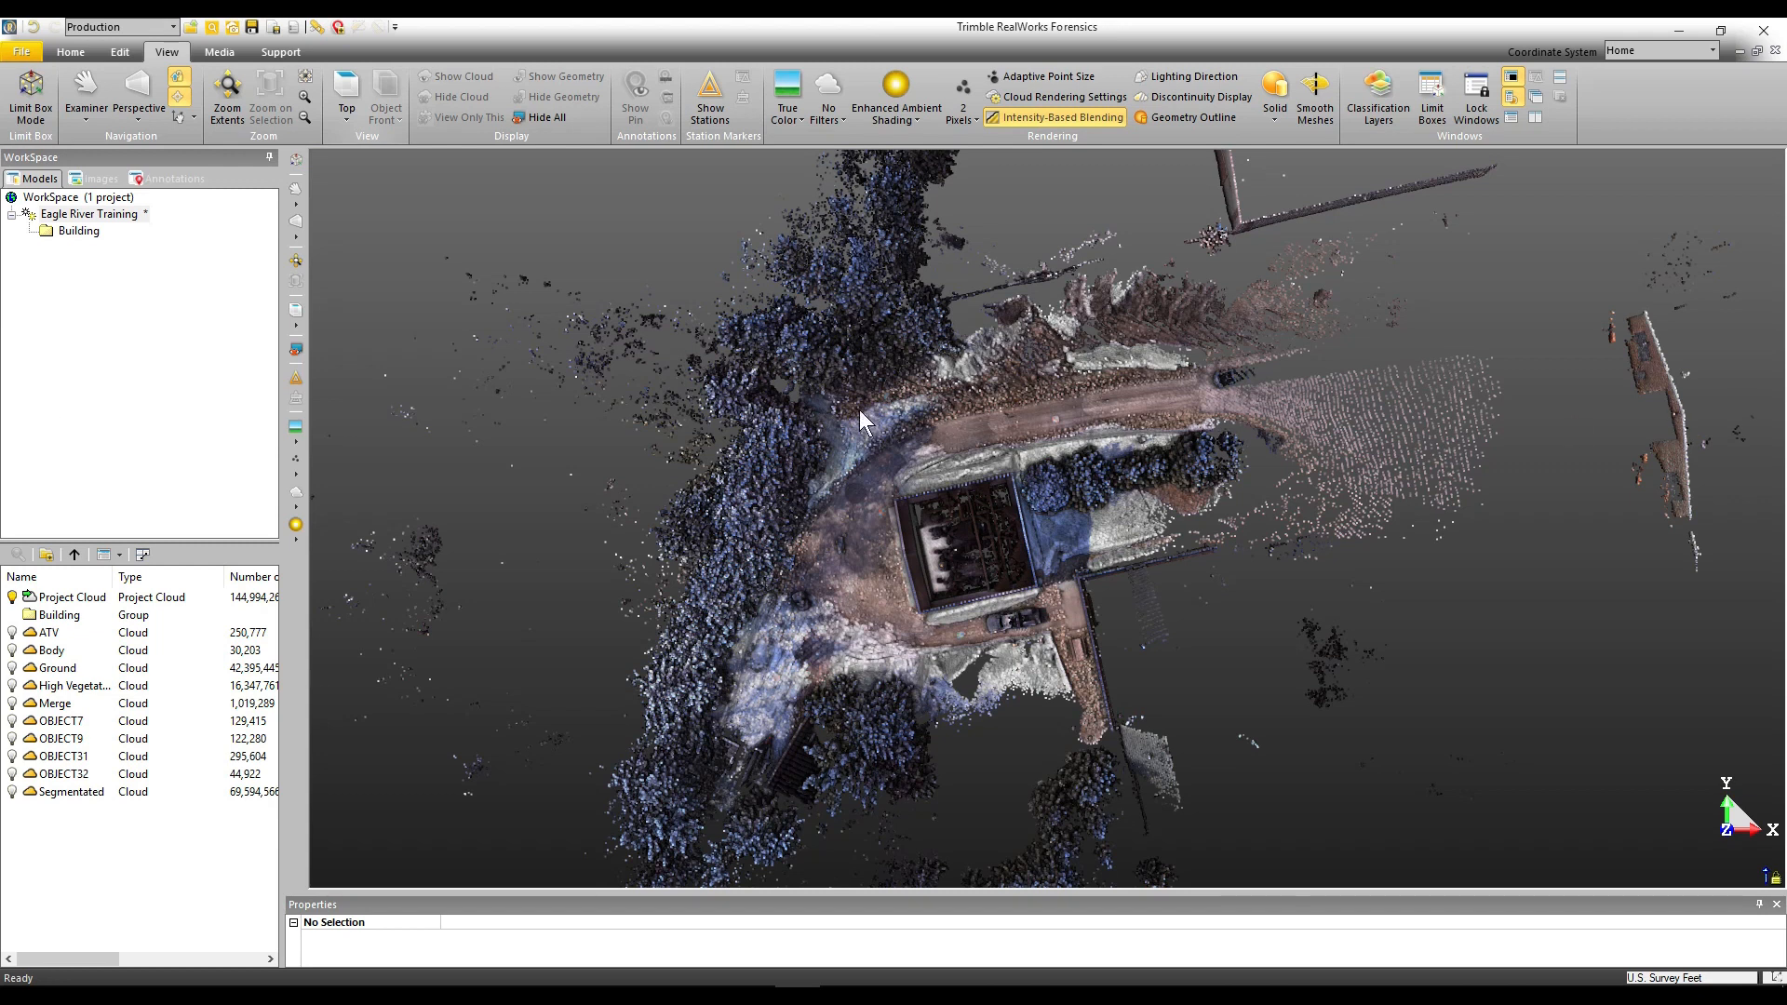
Start the Video Creator for the Project Cloud and set the navigation path to Path Mode
left_click(93, 600)
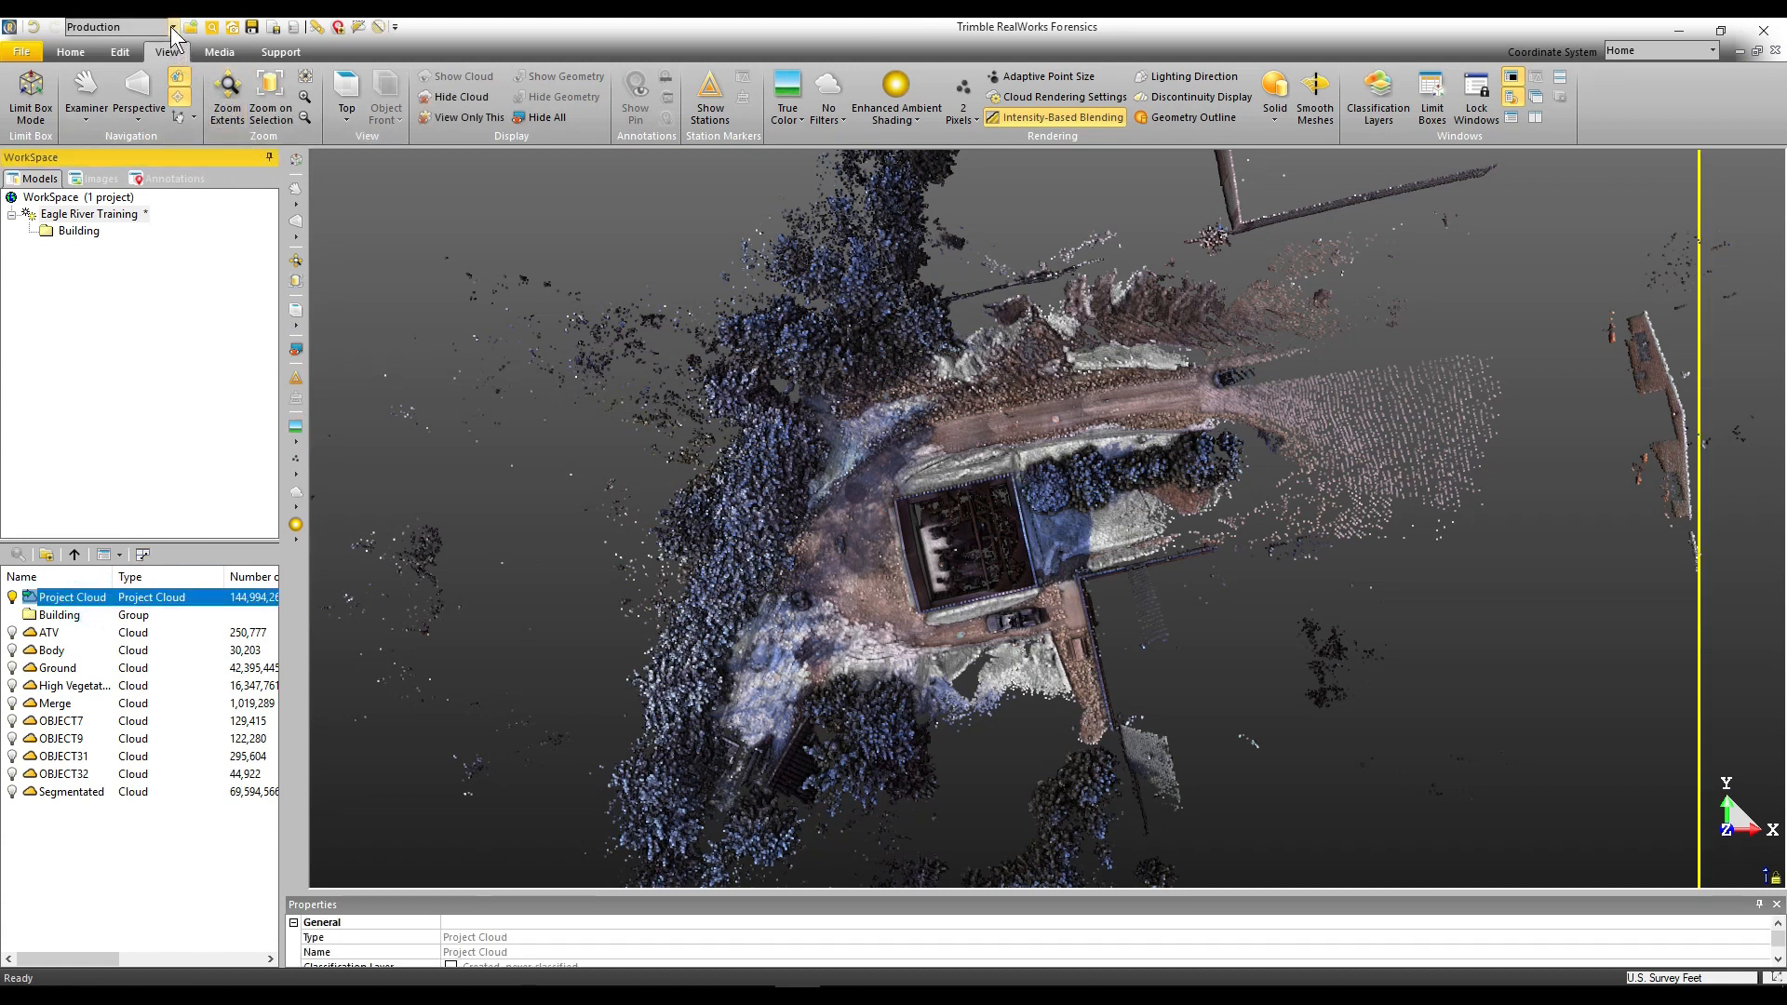
left_click(102, 71)
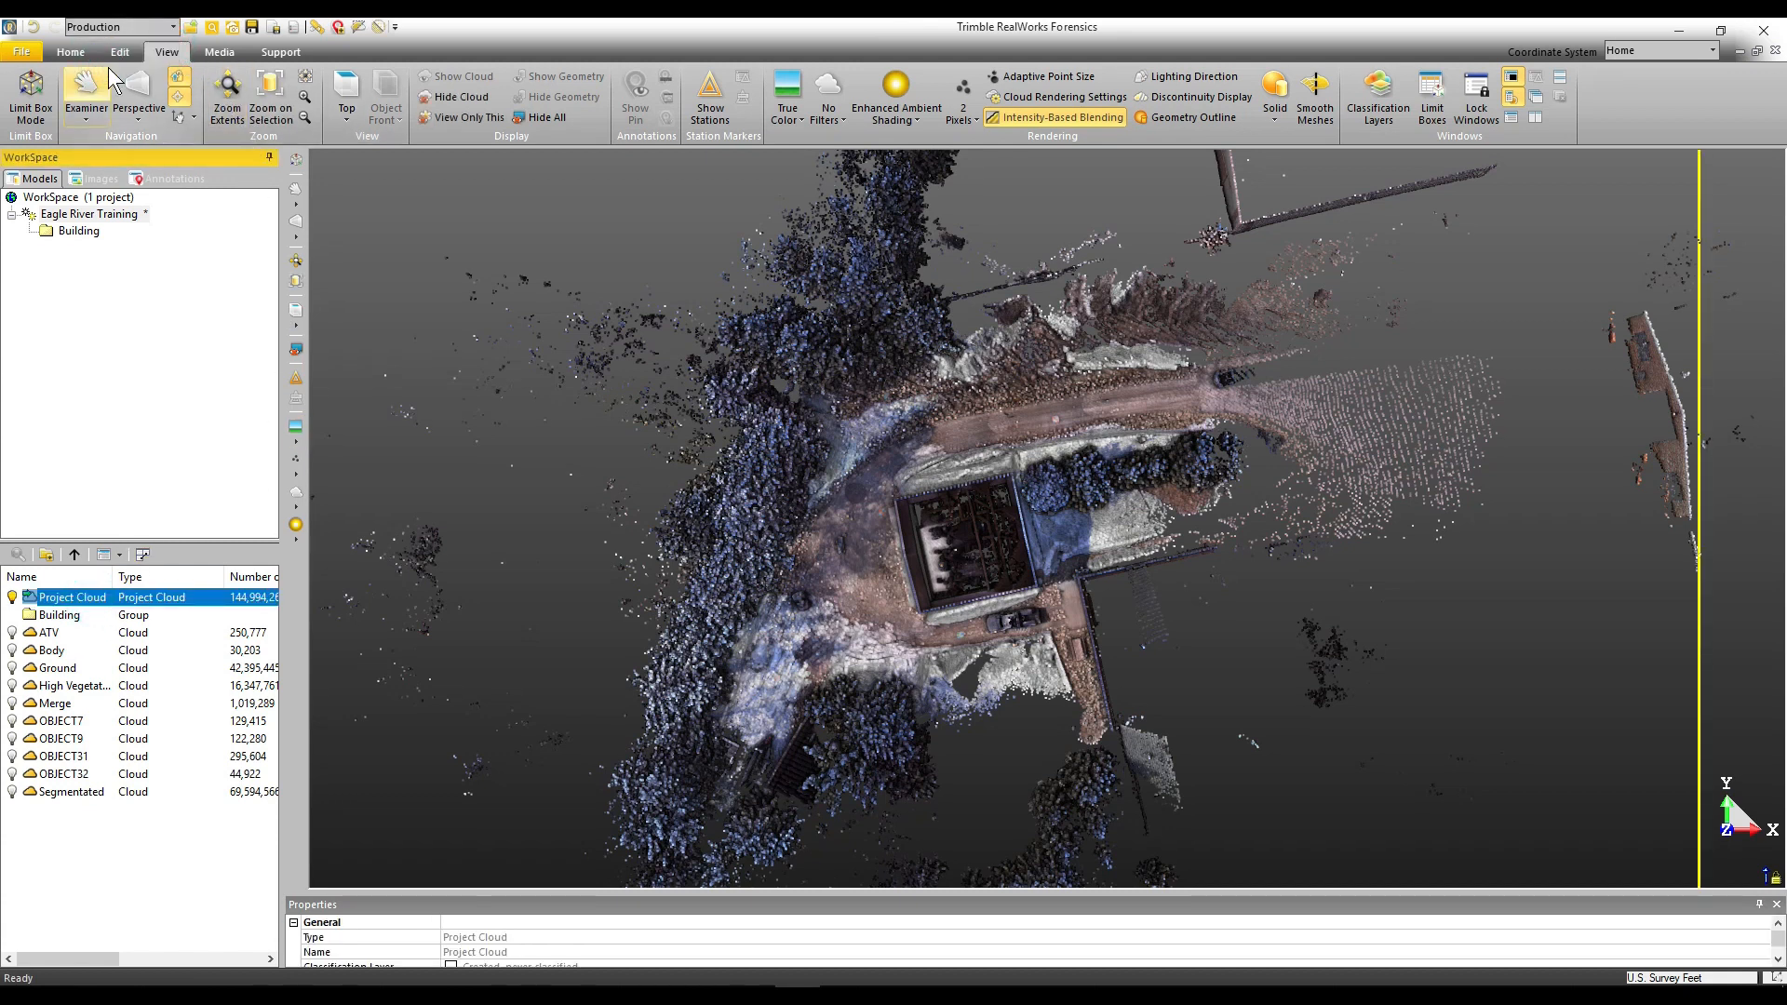
left_click(220, 54)
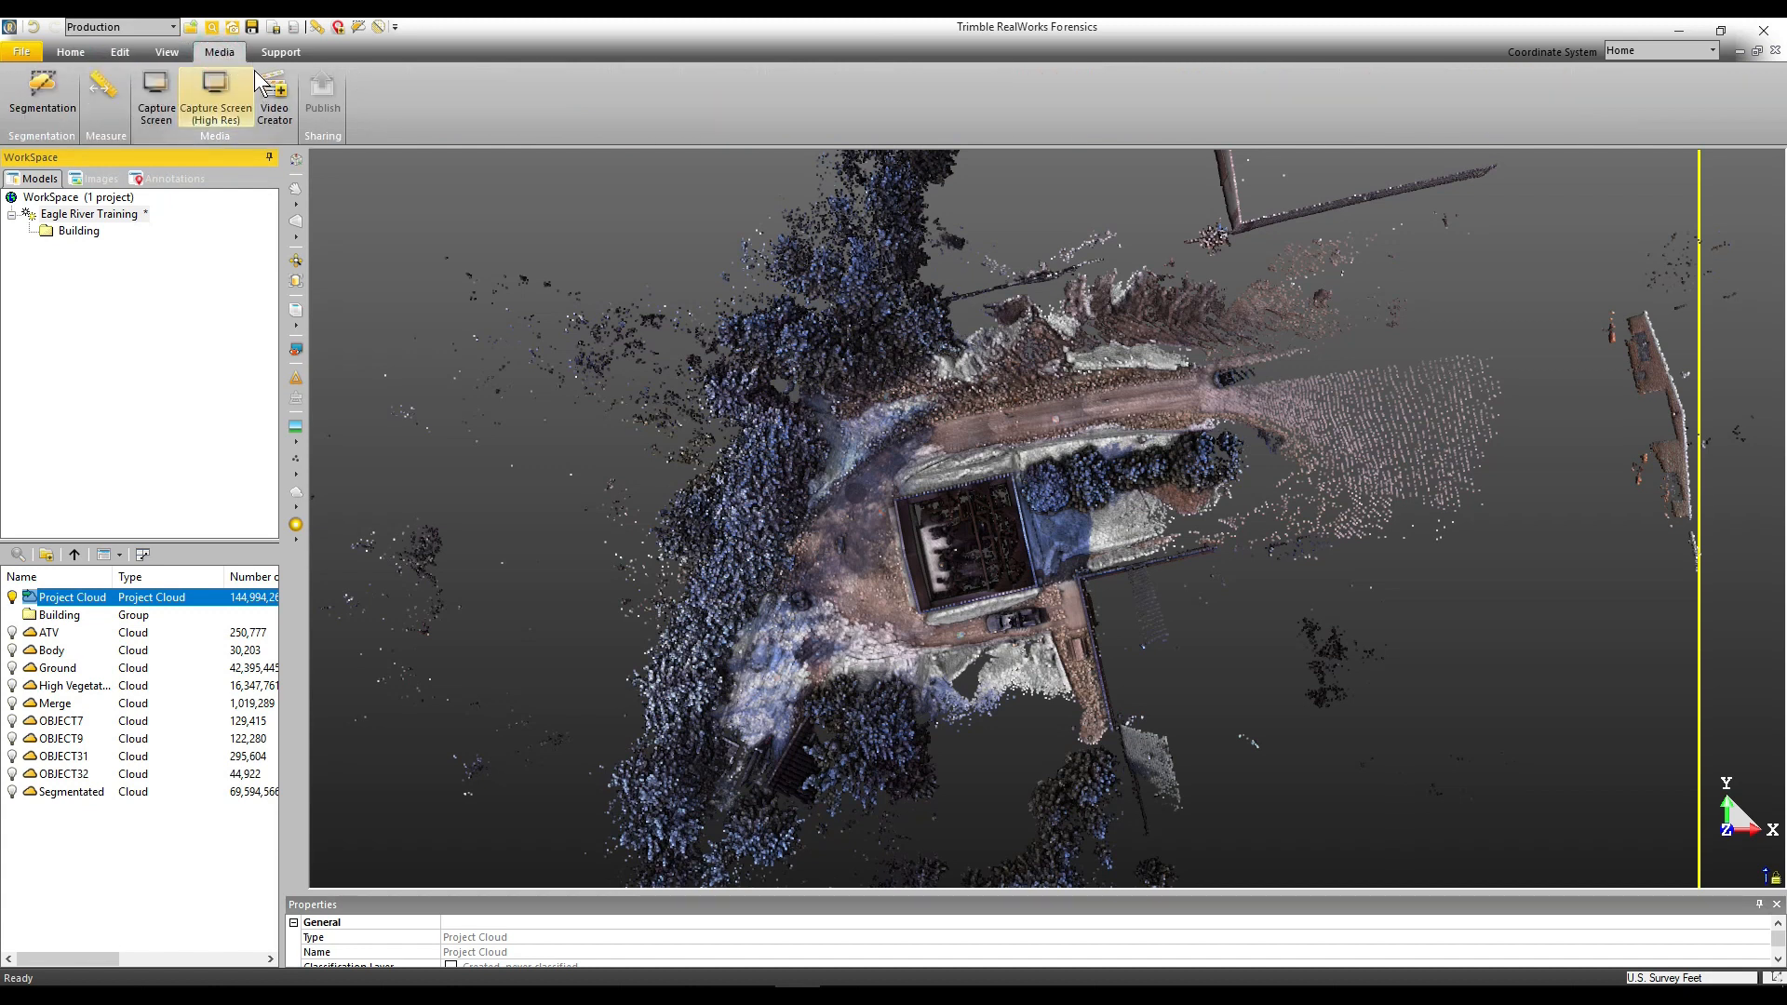
left_click(273, 117)
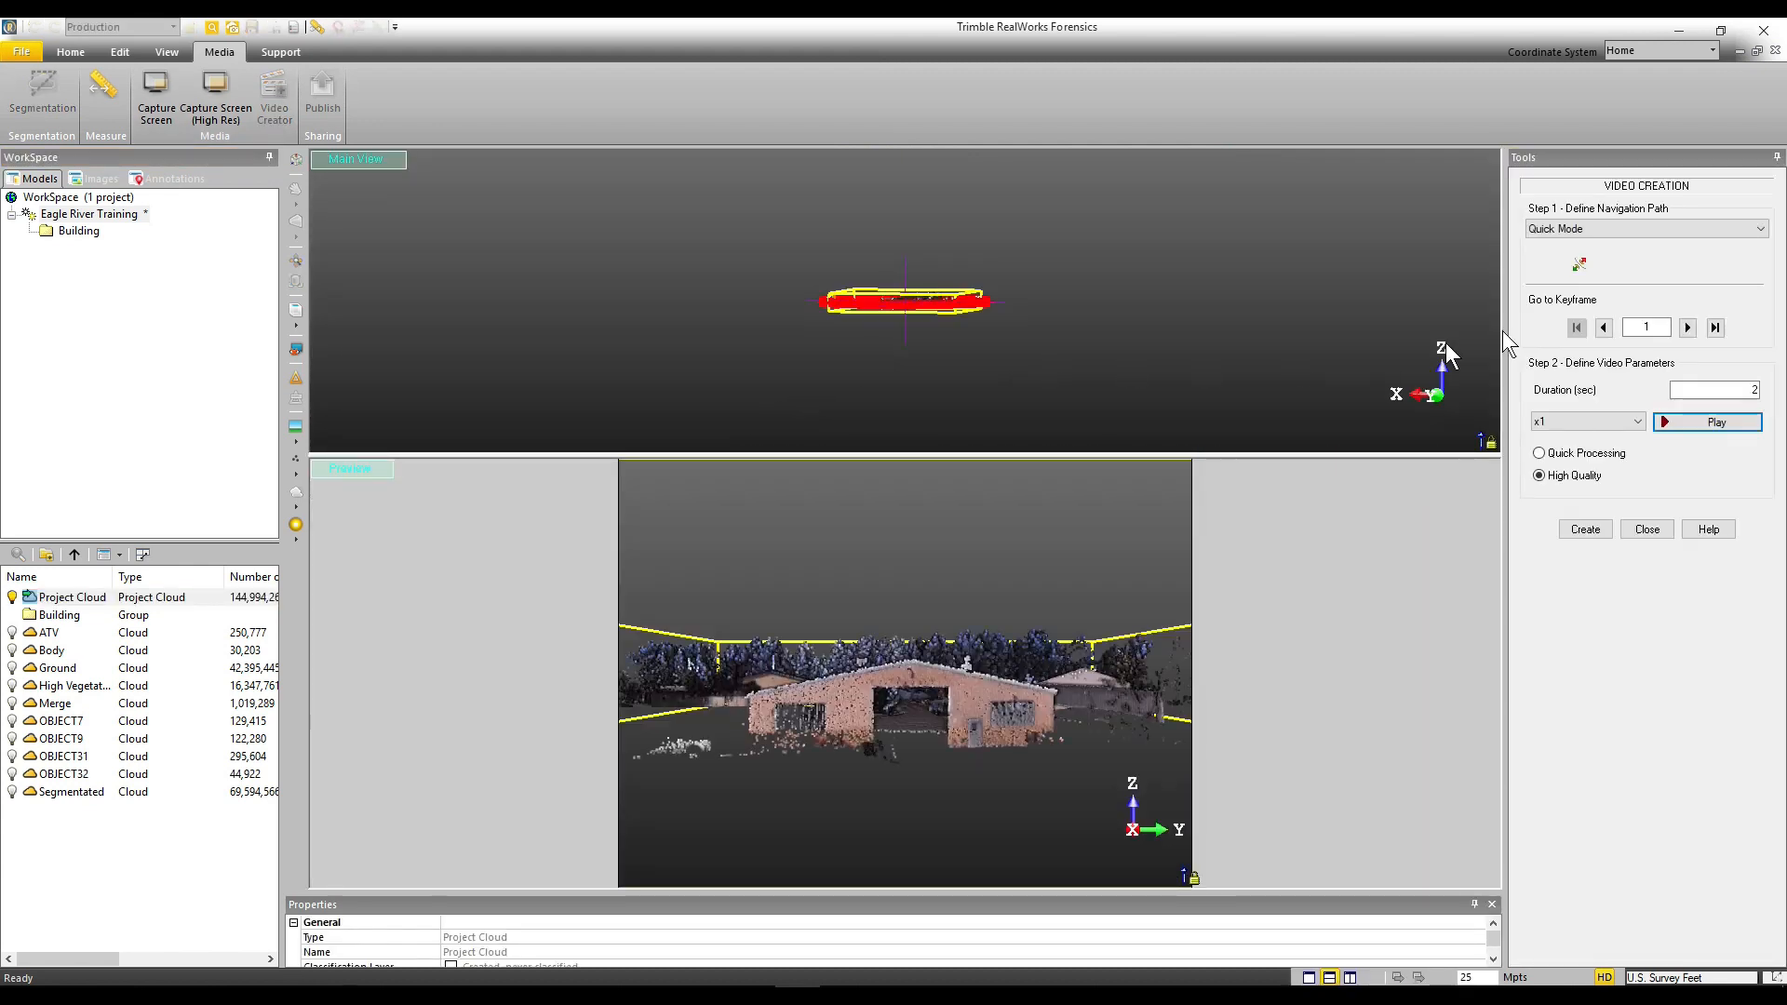
left_click(1762, 230)
left_click(1600, 257)
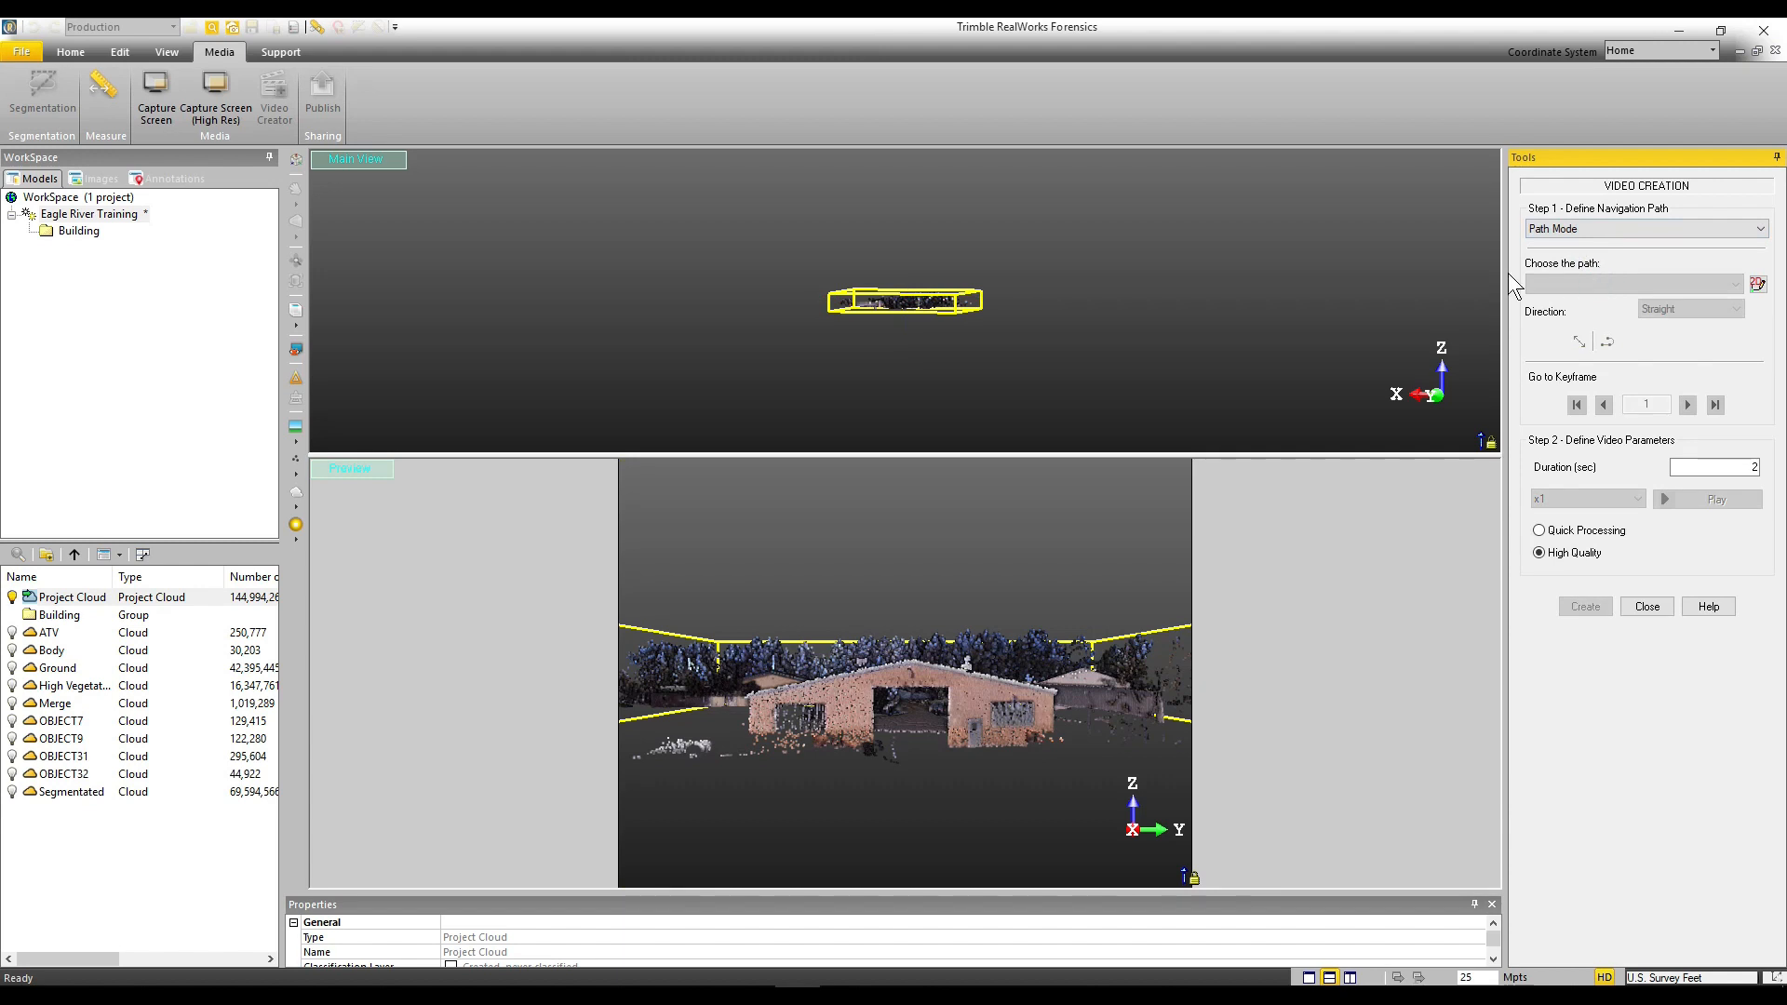
Draw a new navigation path in Line mode across the Main View, from the long building wall towards the trees
scroll(918, 302, "up", 2)
scroll(918, 303, "up", 5)
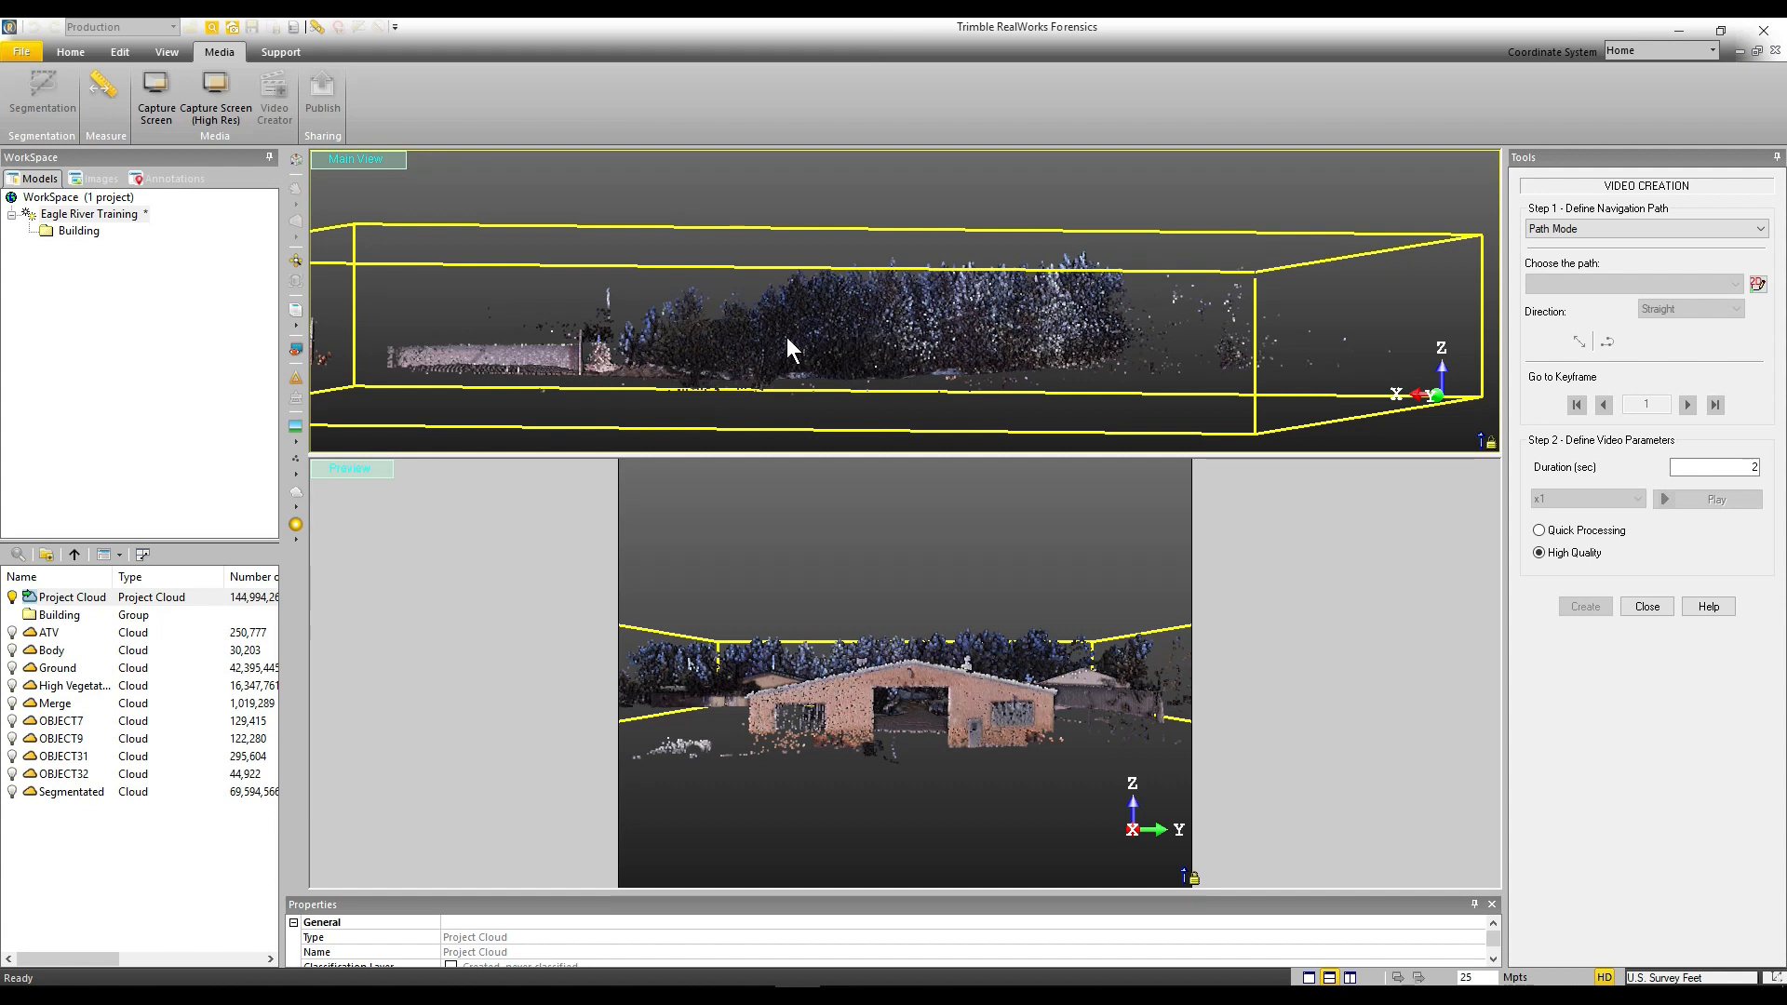
scroll(785, 337, "up", 4)
mouse_move(809, 340)
left_mouse_down()
mouse_move(794, 320)
mouse_move(823, 345)
left_mouse_up()
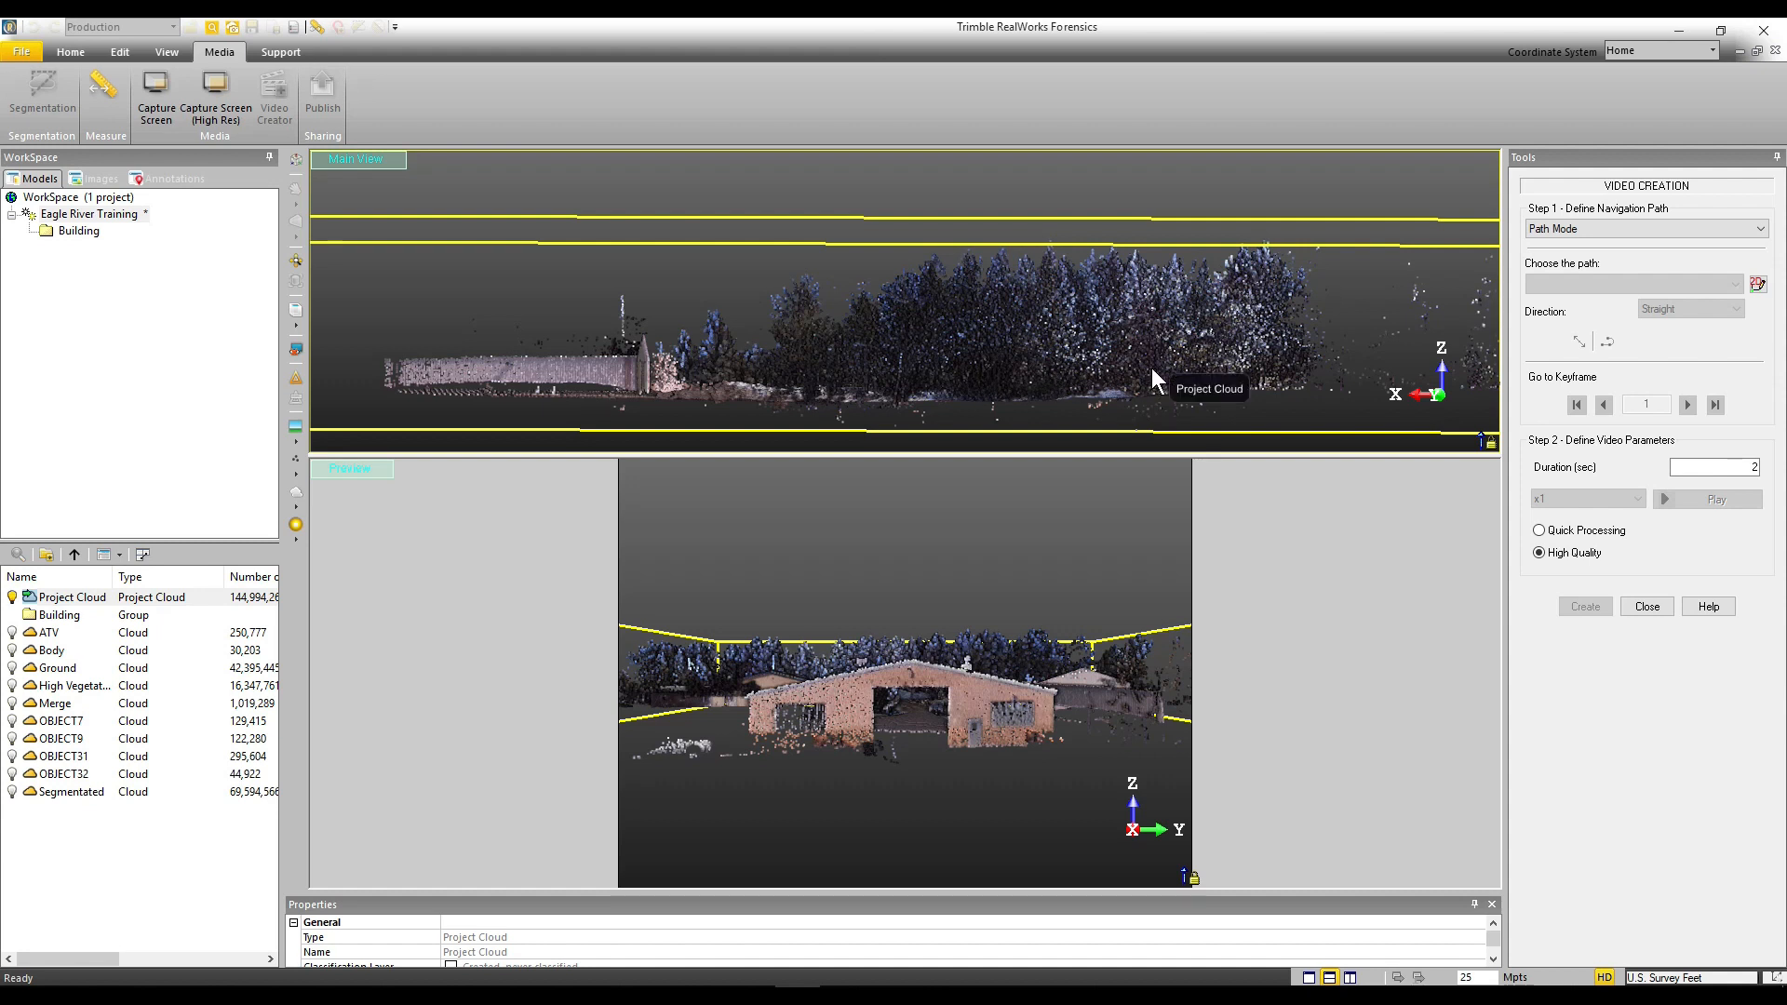
left_click(1757, 285)
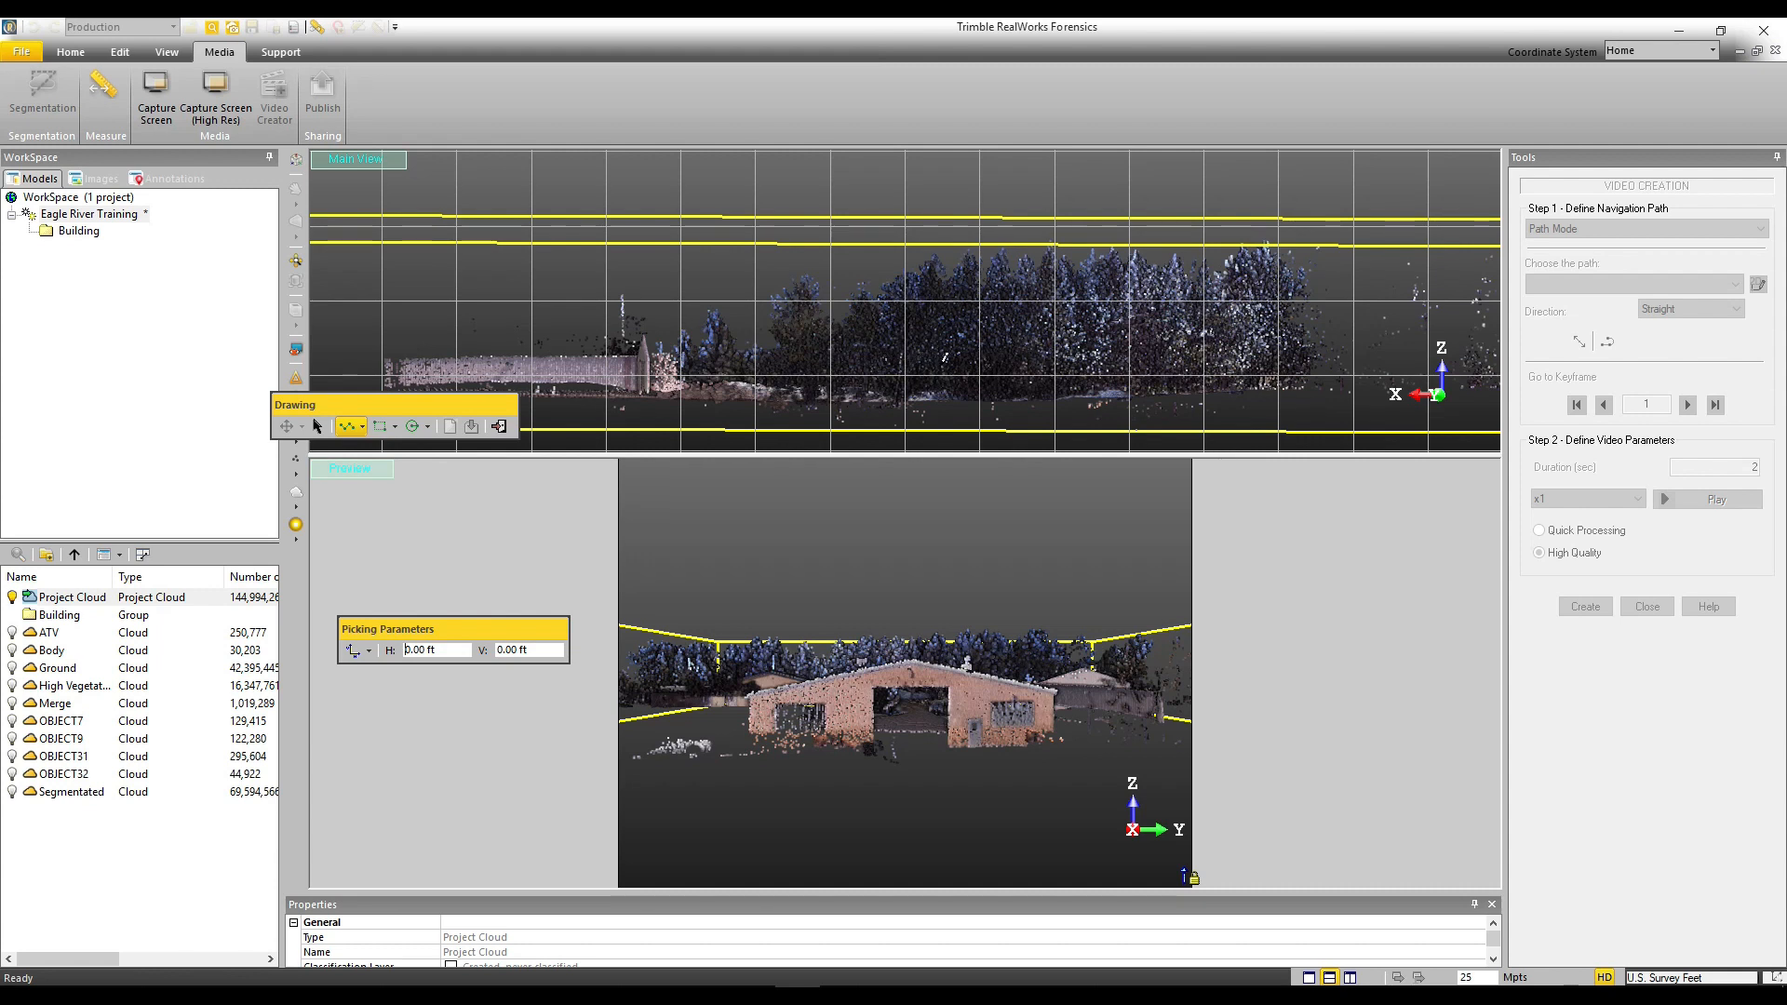
left_click(362, 425)
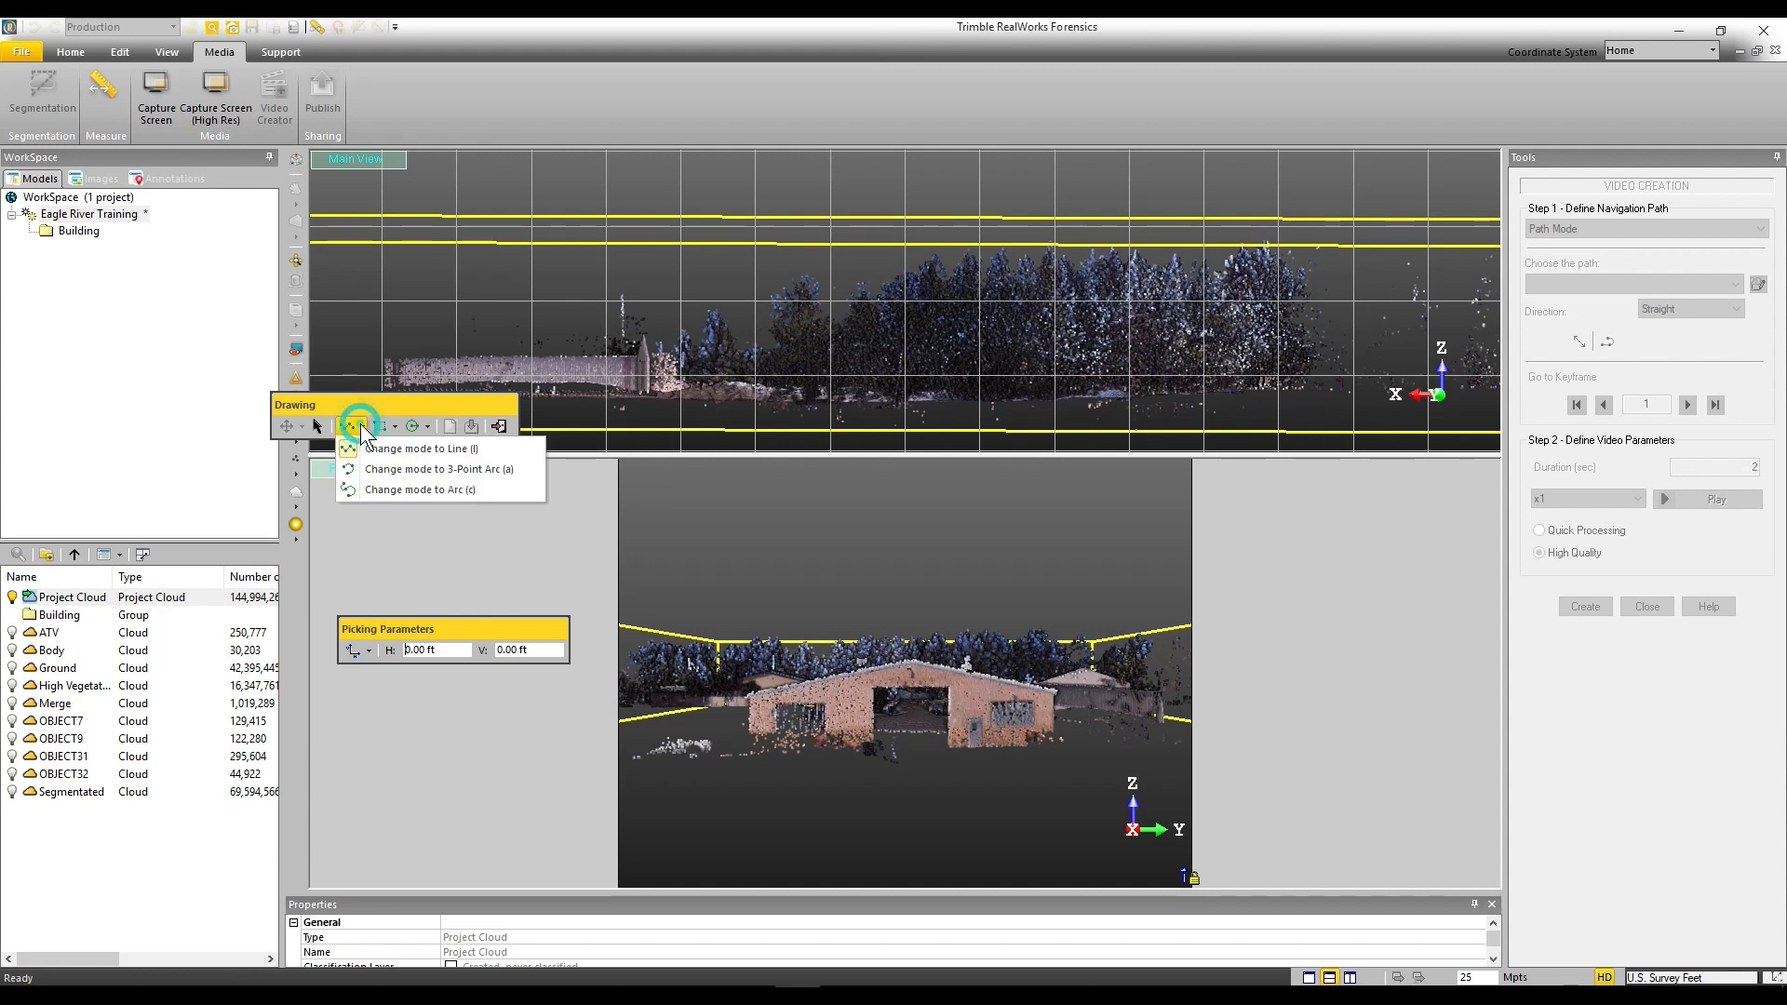
left_click(372, 445)
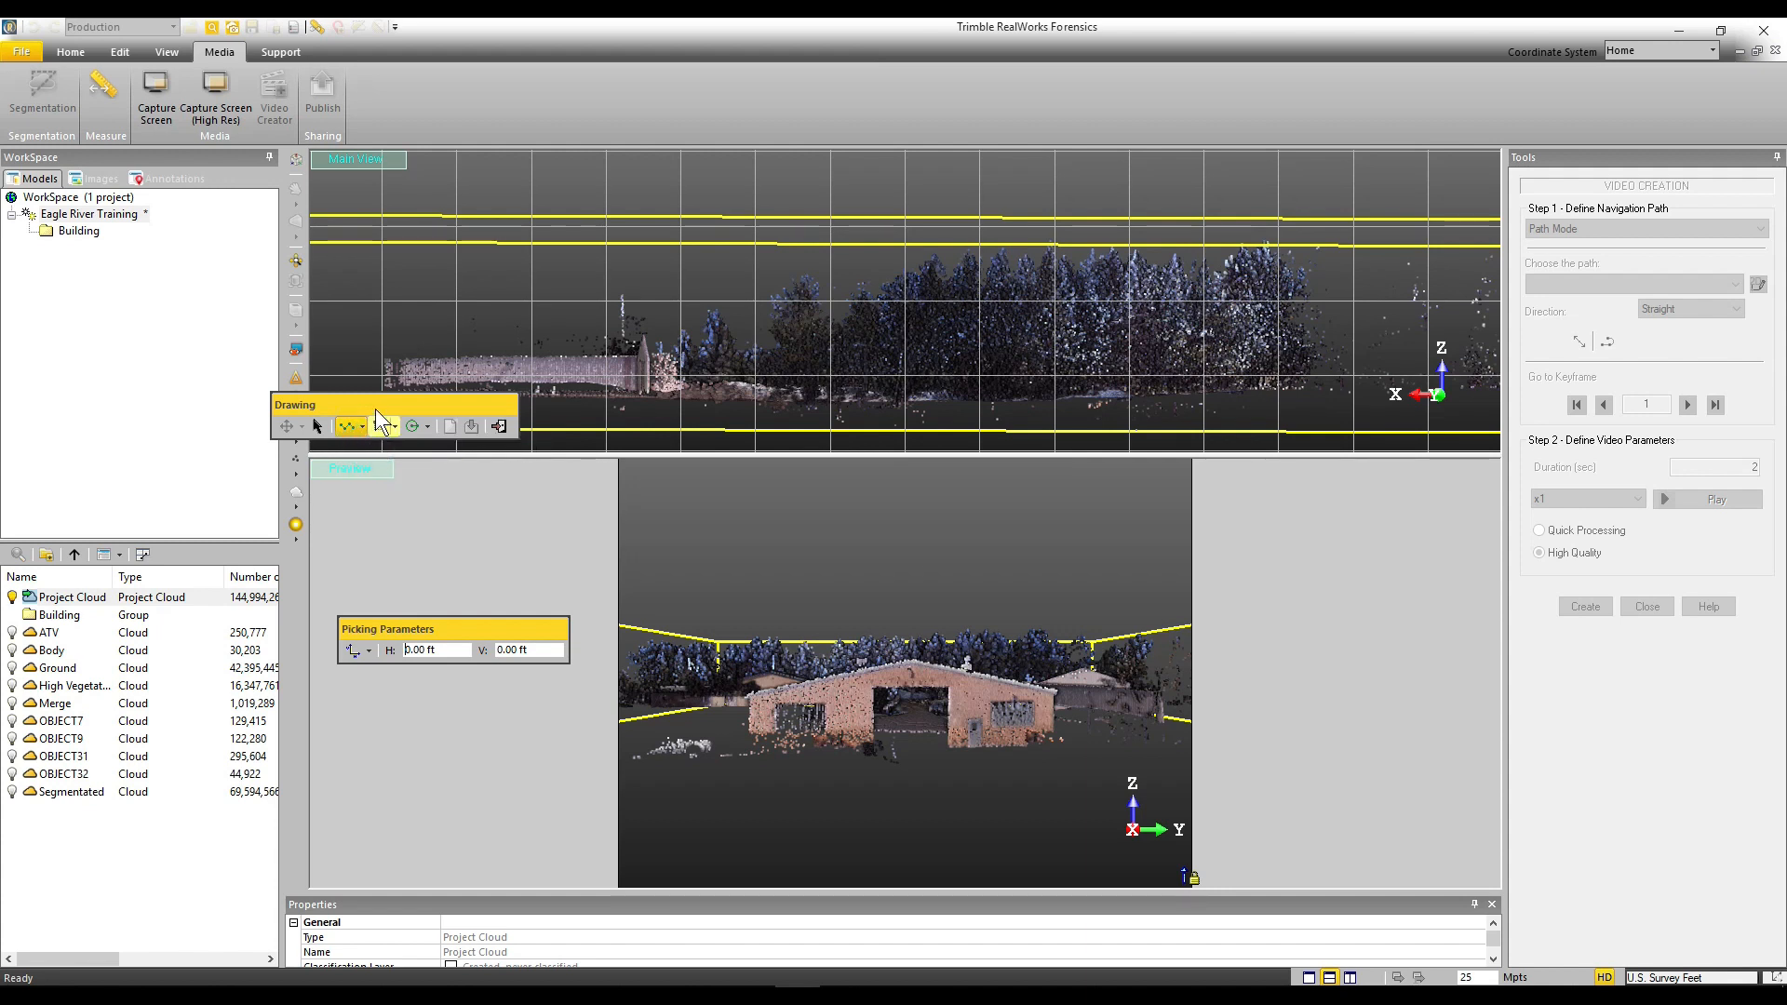
left_click(404, 365)
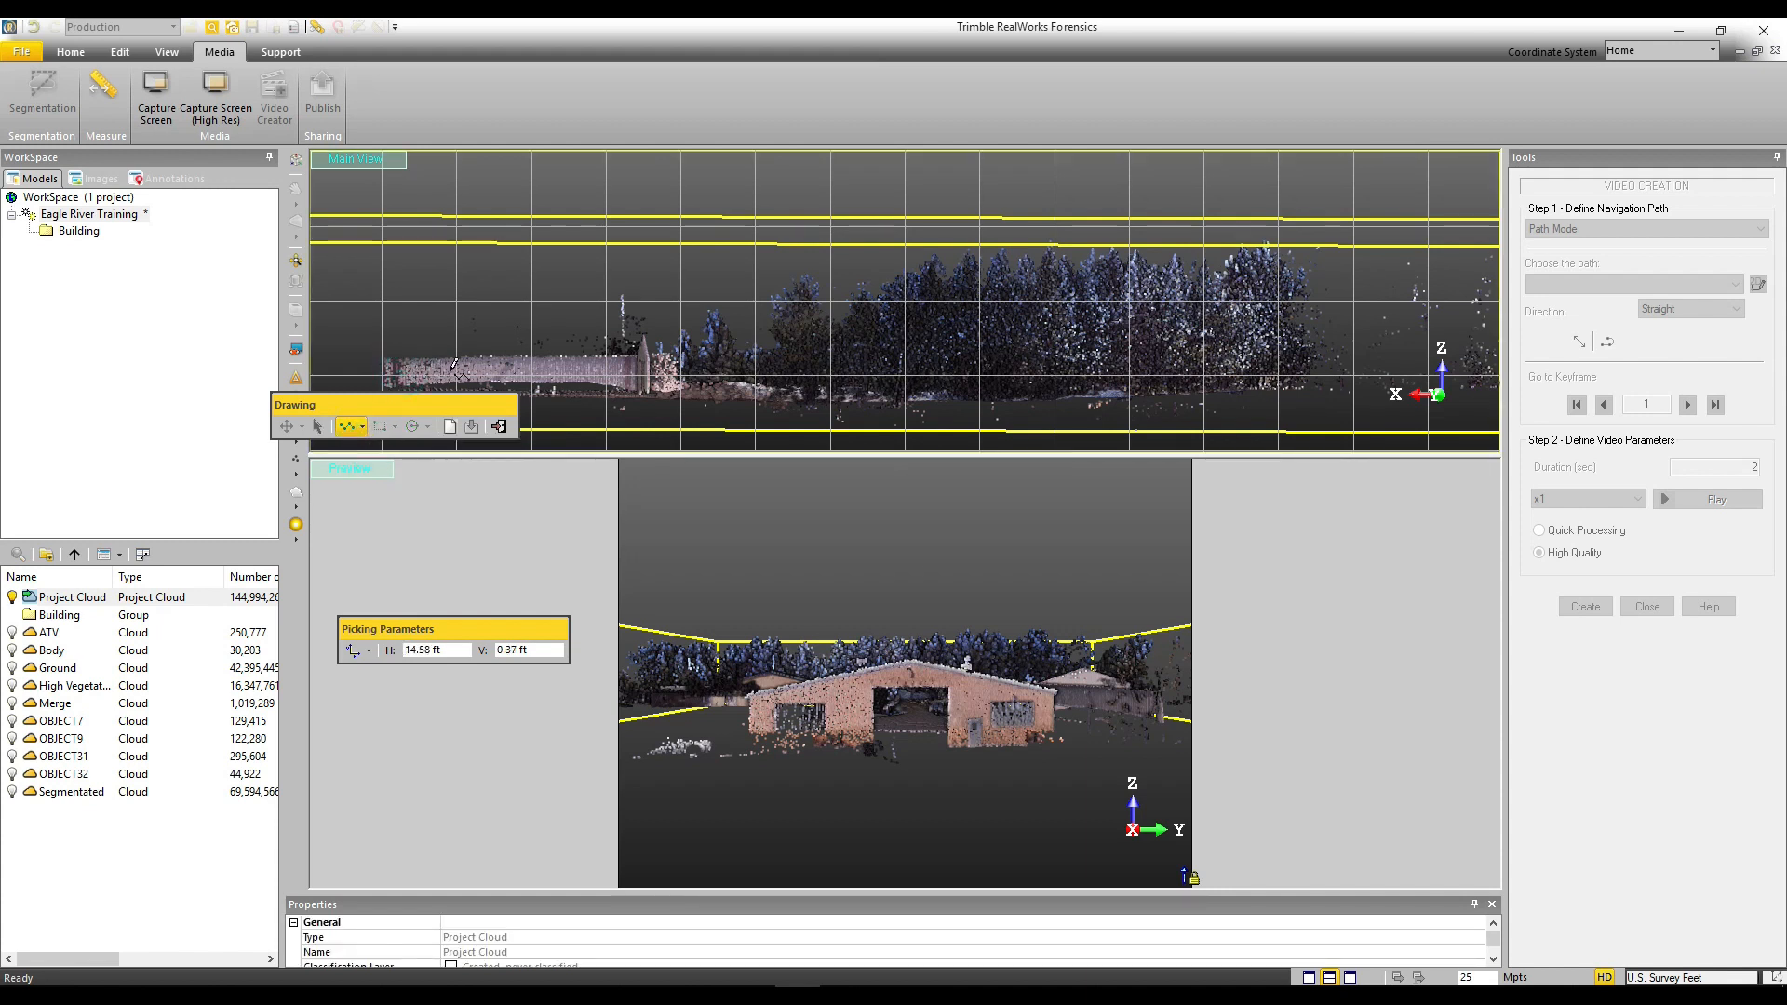
left_click(567, 365)
scroll(567, 365, "up", 3)
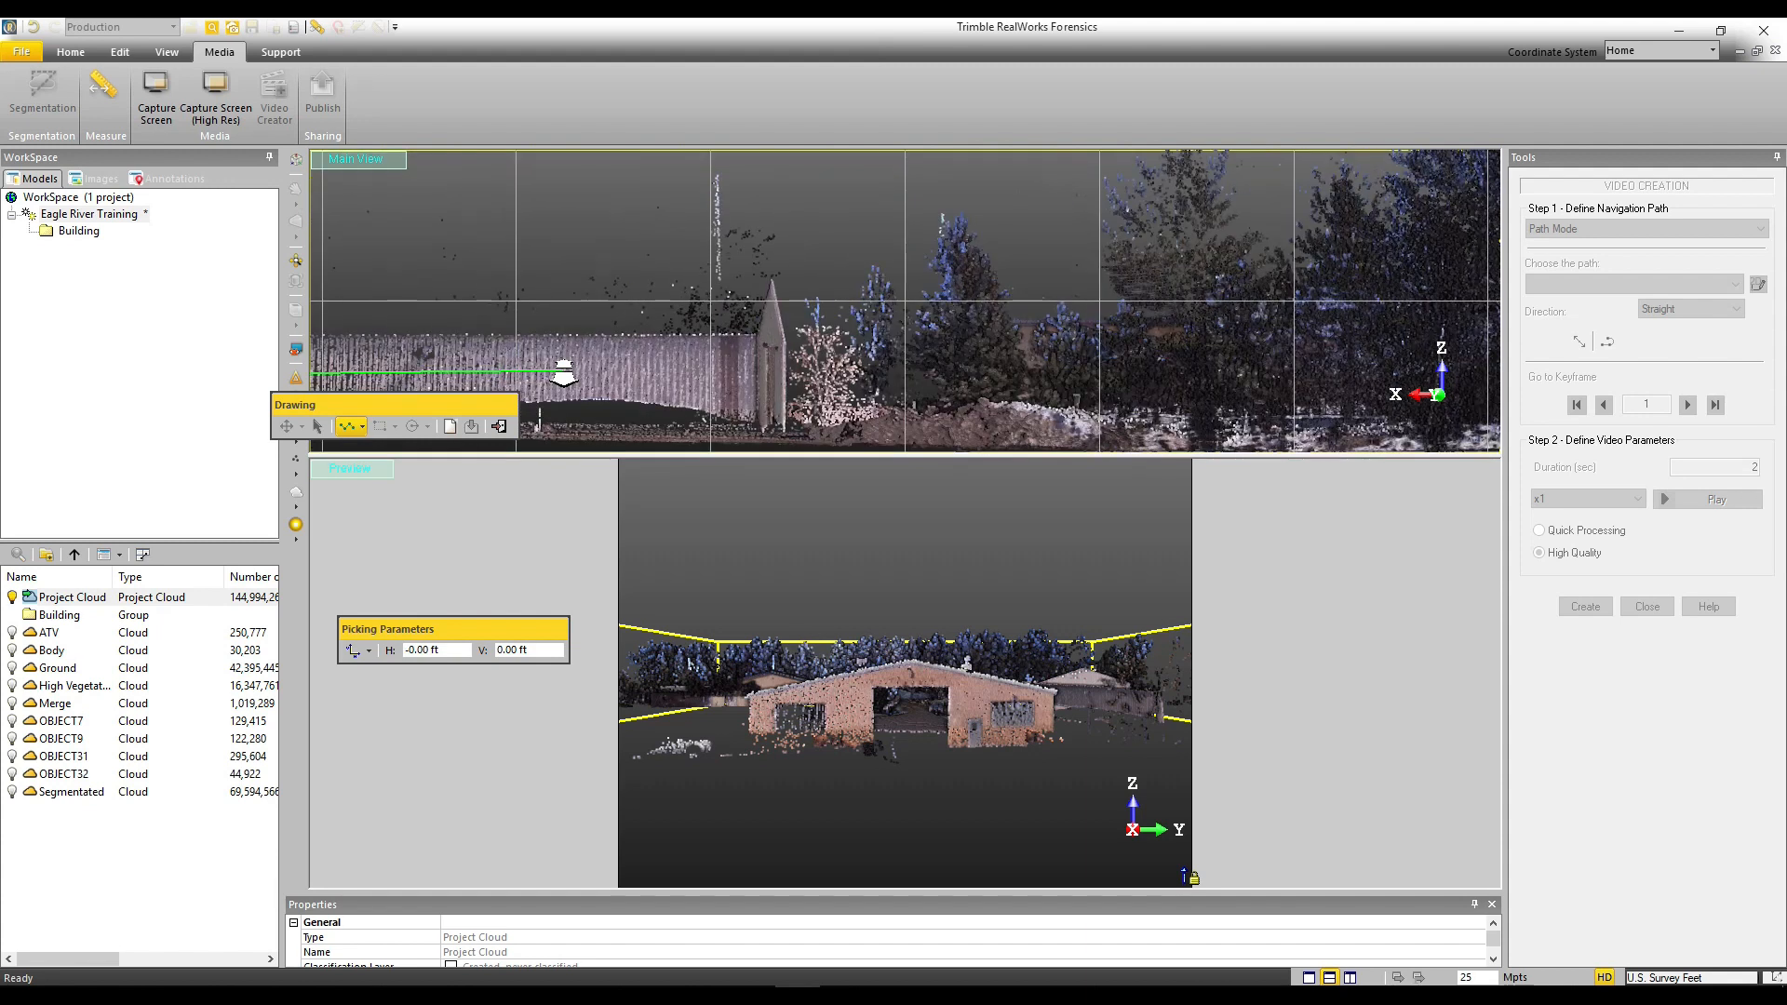
left_click(1199, 370)
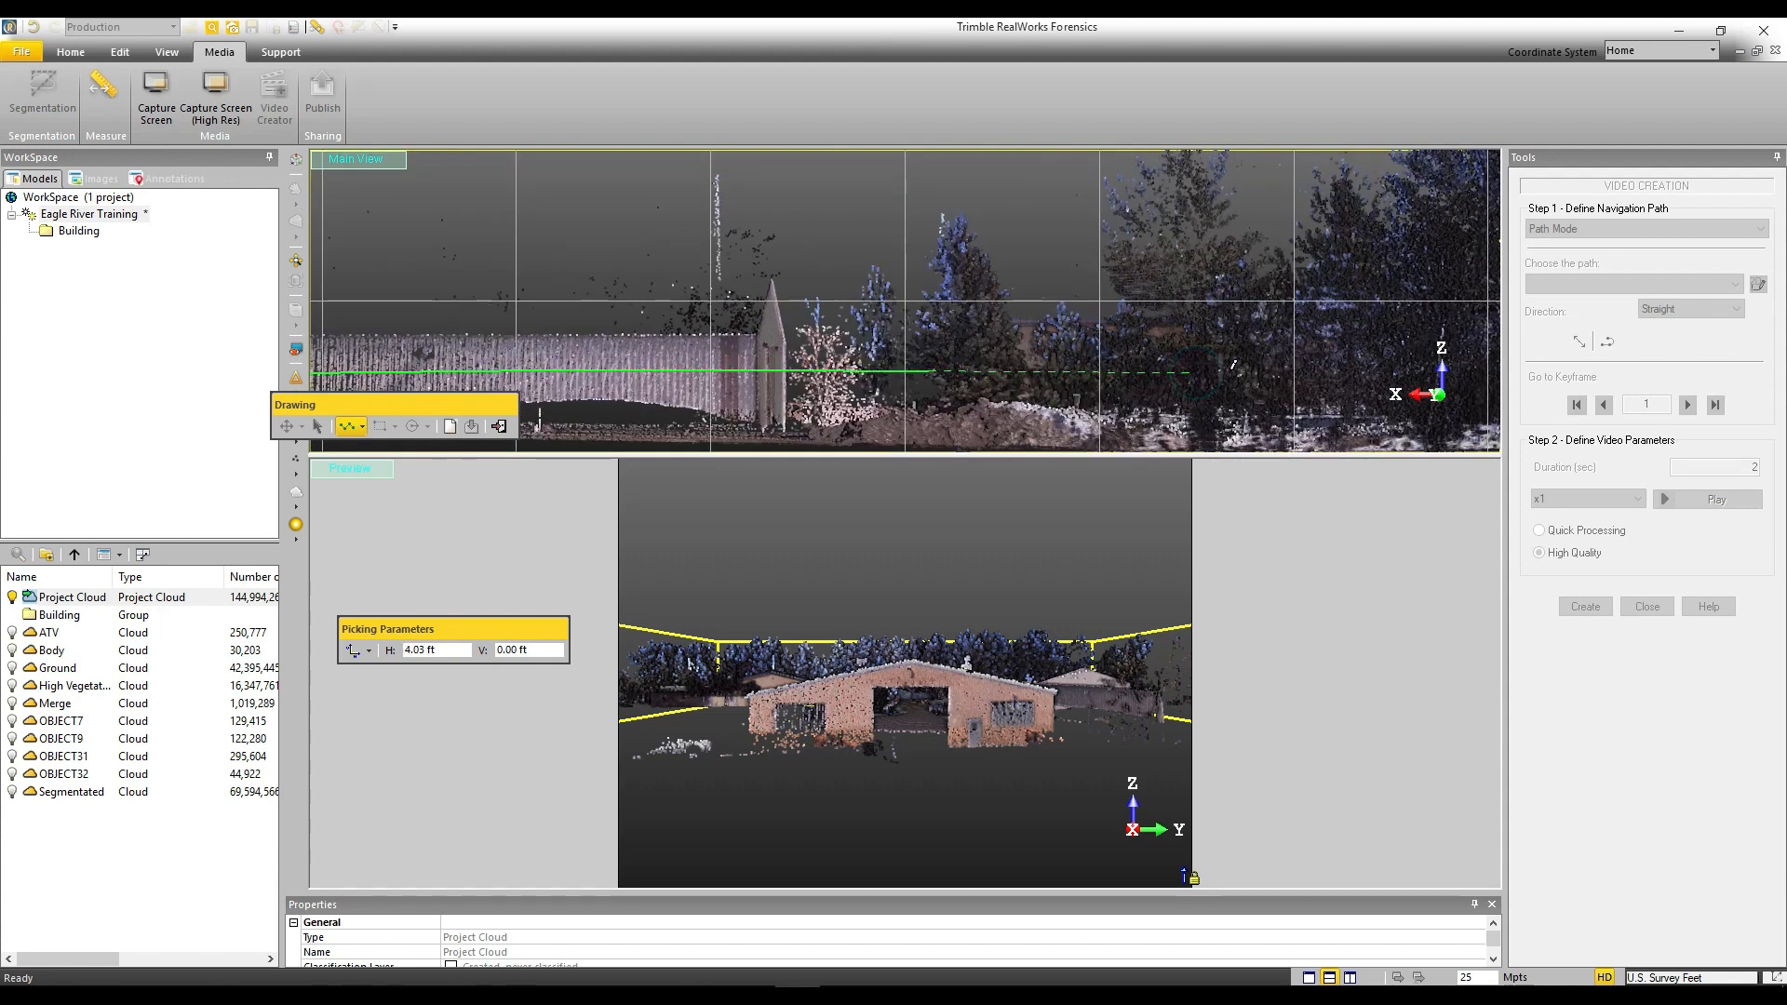
End the line at the trees and create the polyline as the video's navigation path
scroll(1284, 371, "down", 1)
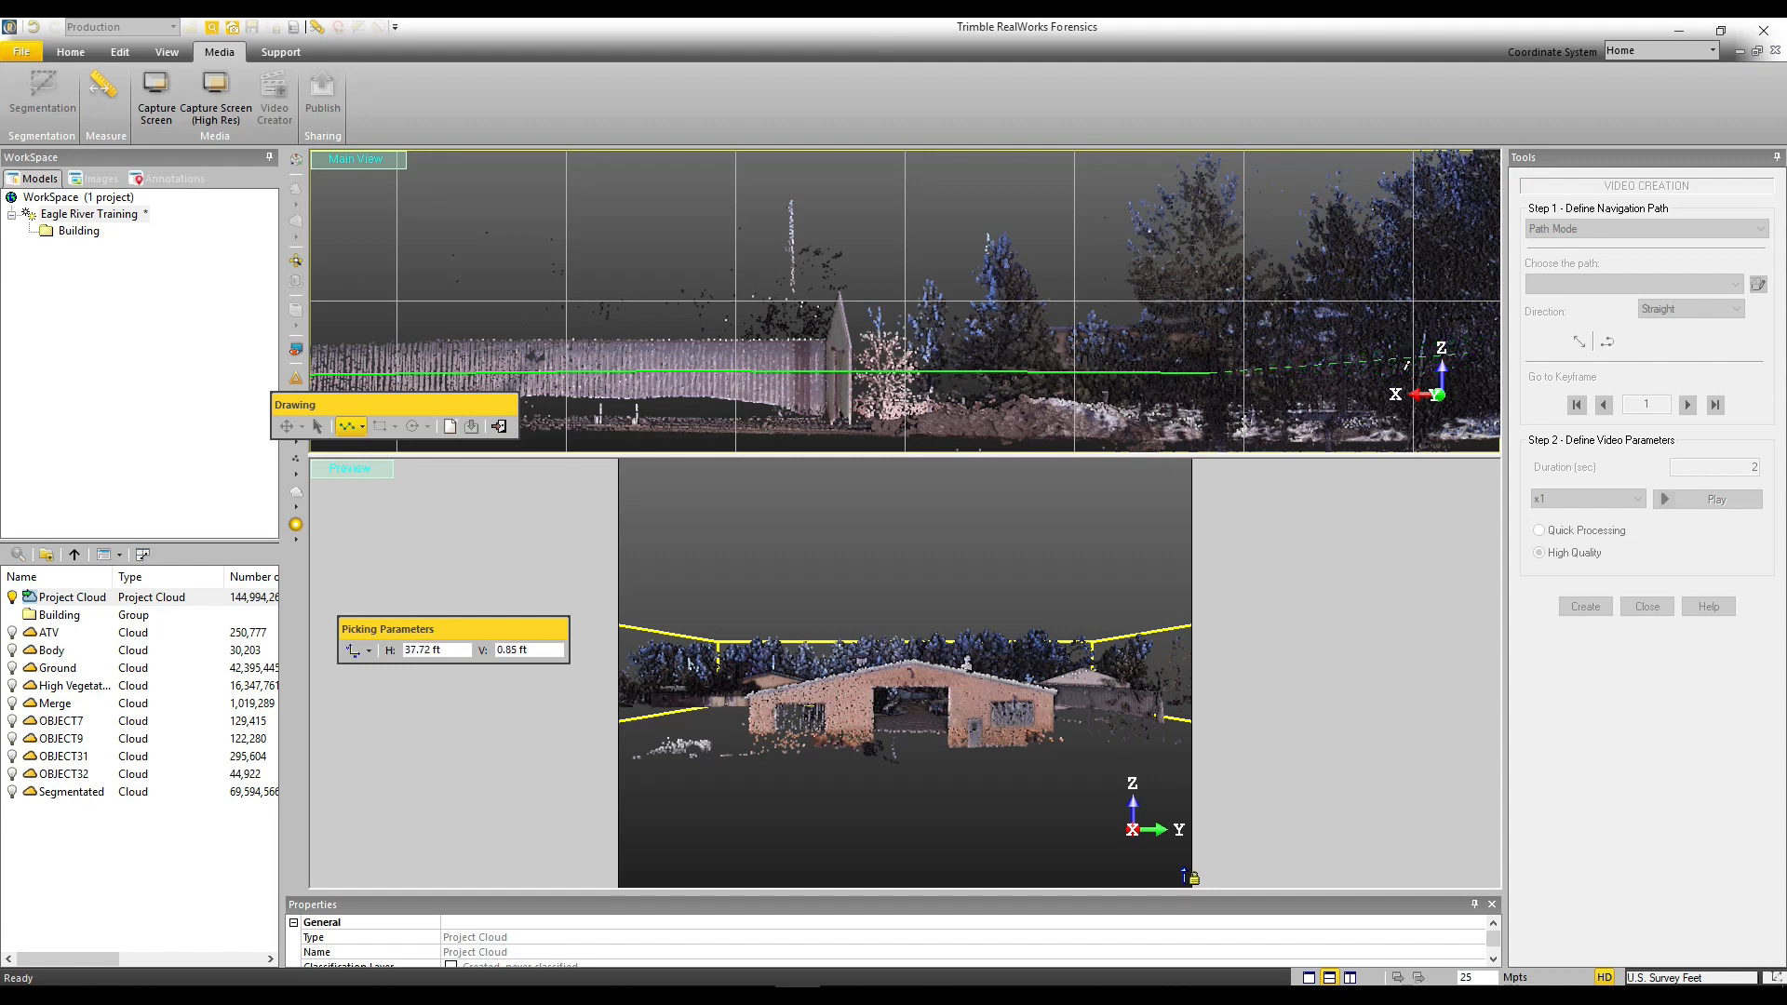
scroll(1406, 365, "down", 4)
right_click(1407, 378)
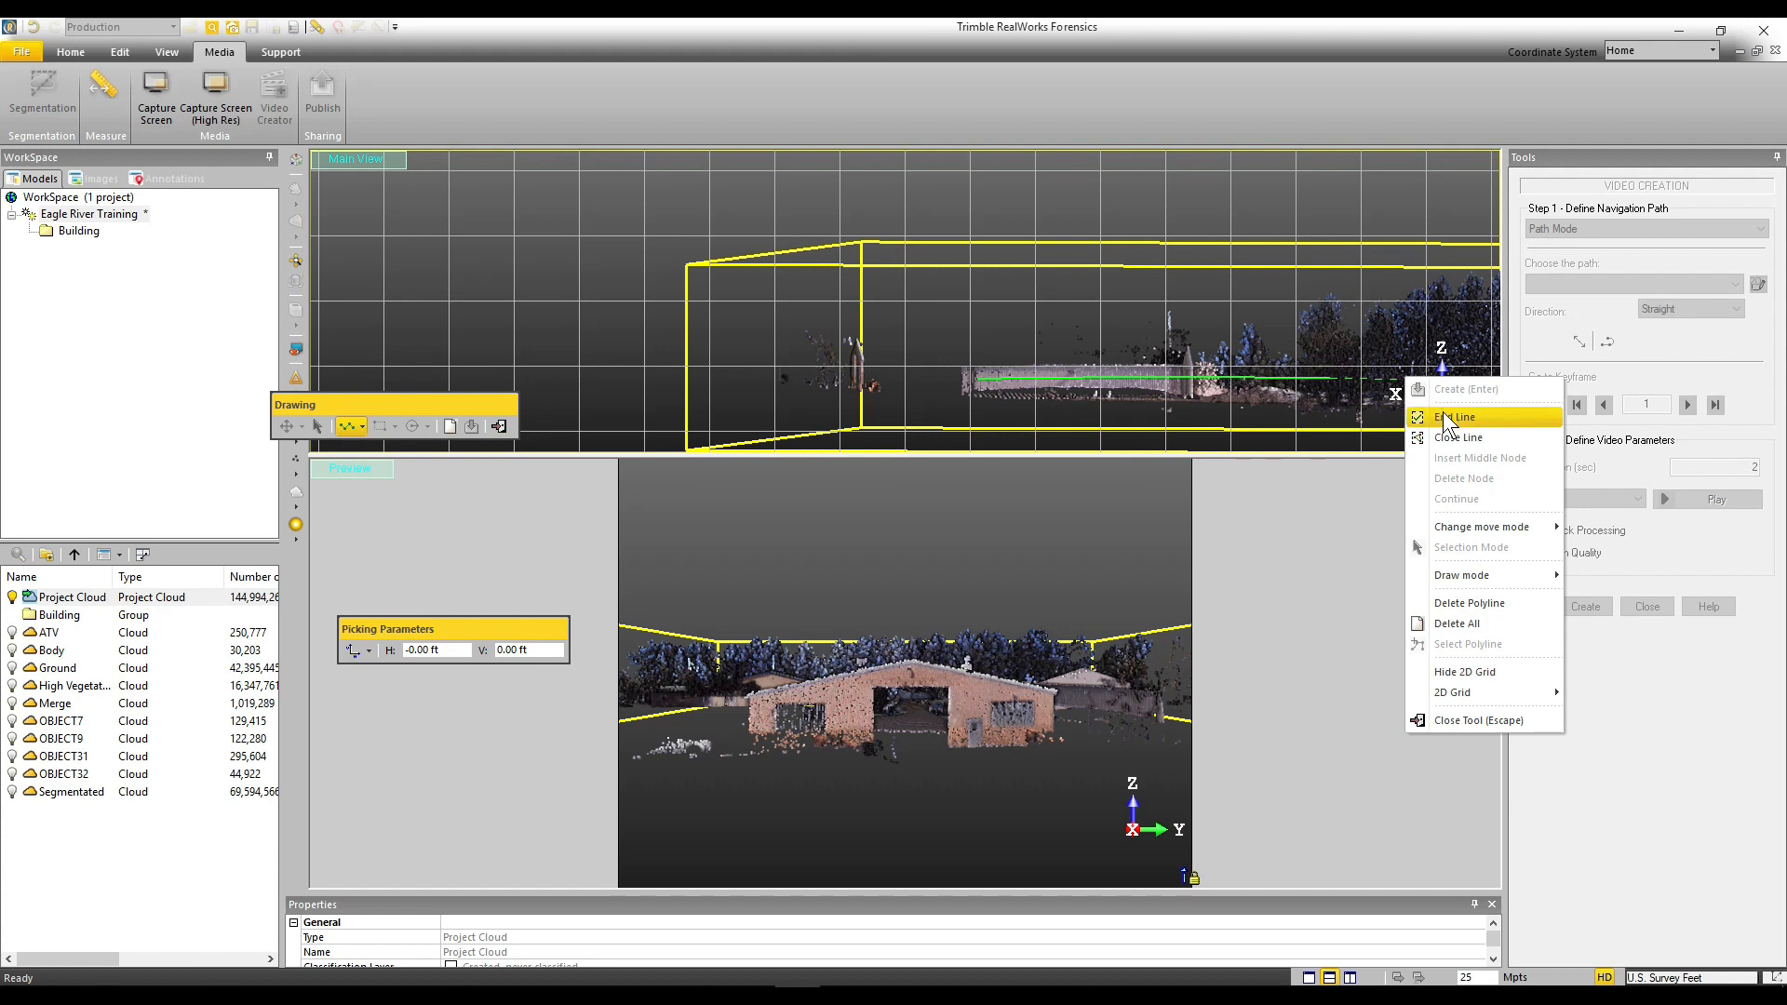
left_click(1448, 418)
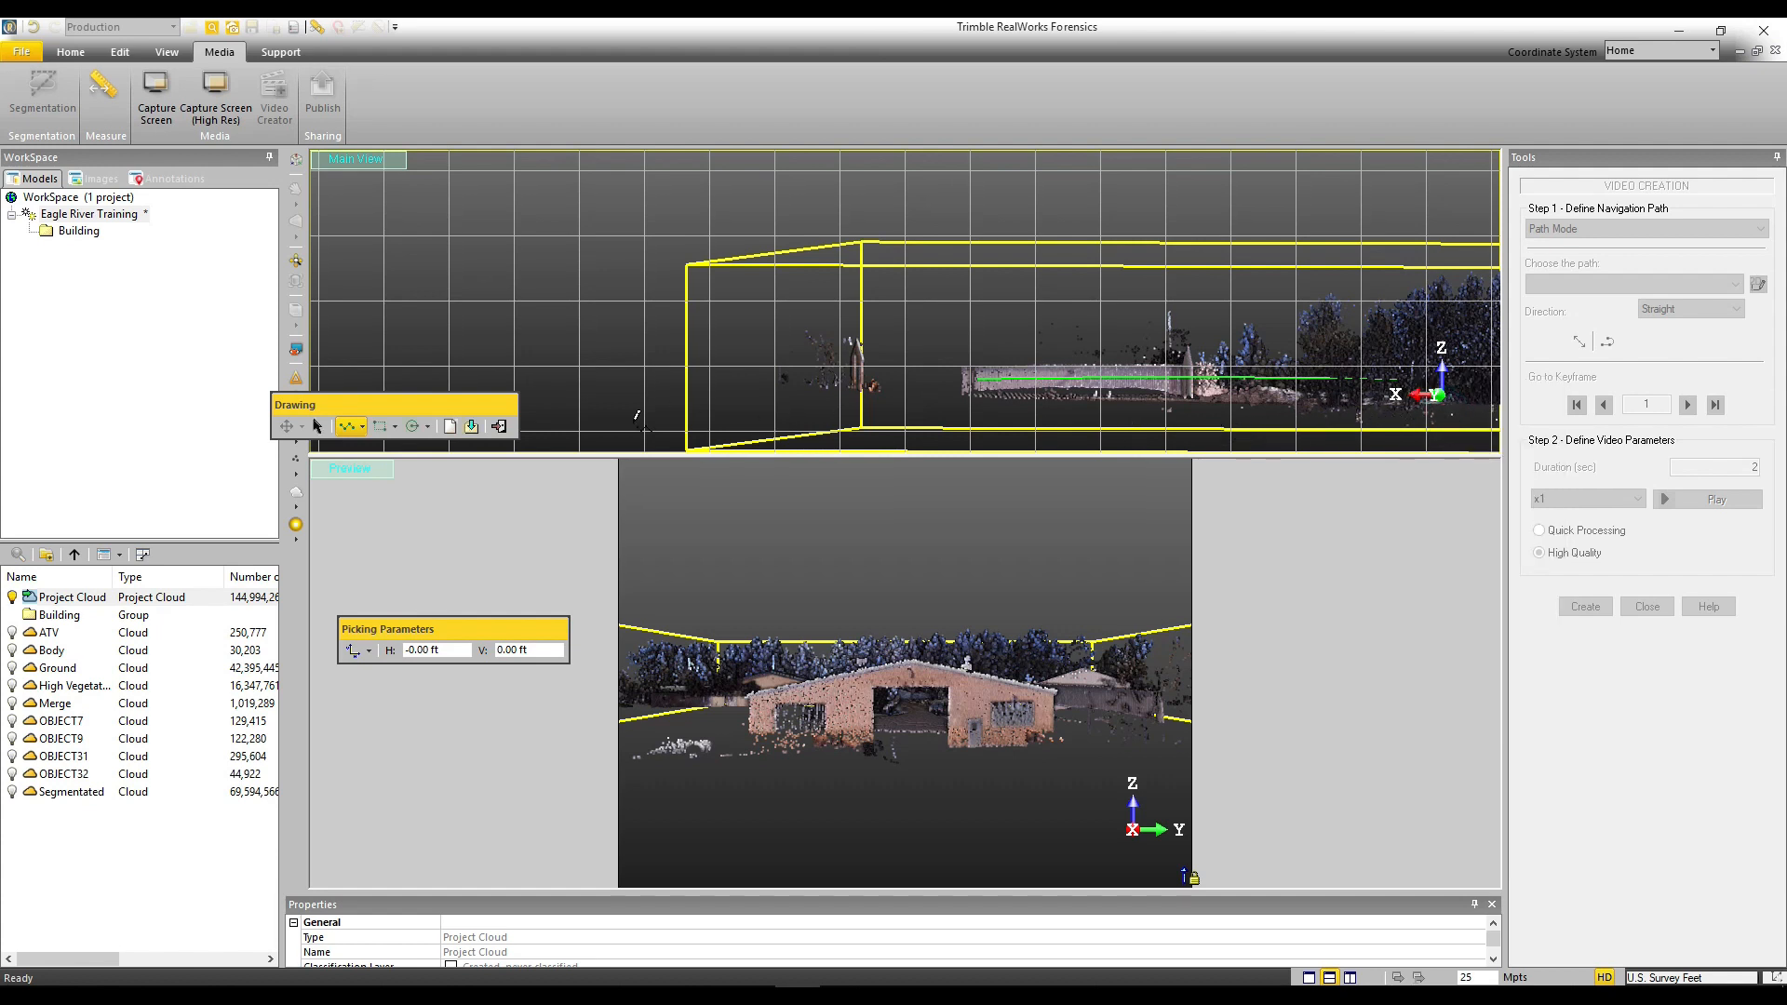
left_click(471, 427)
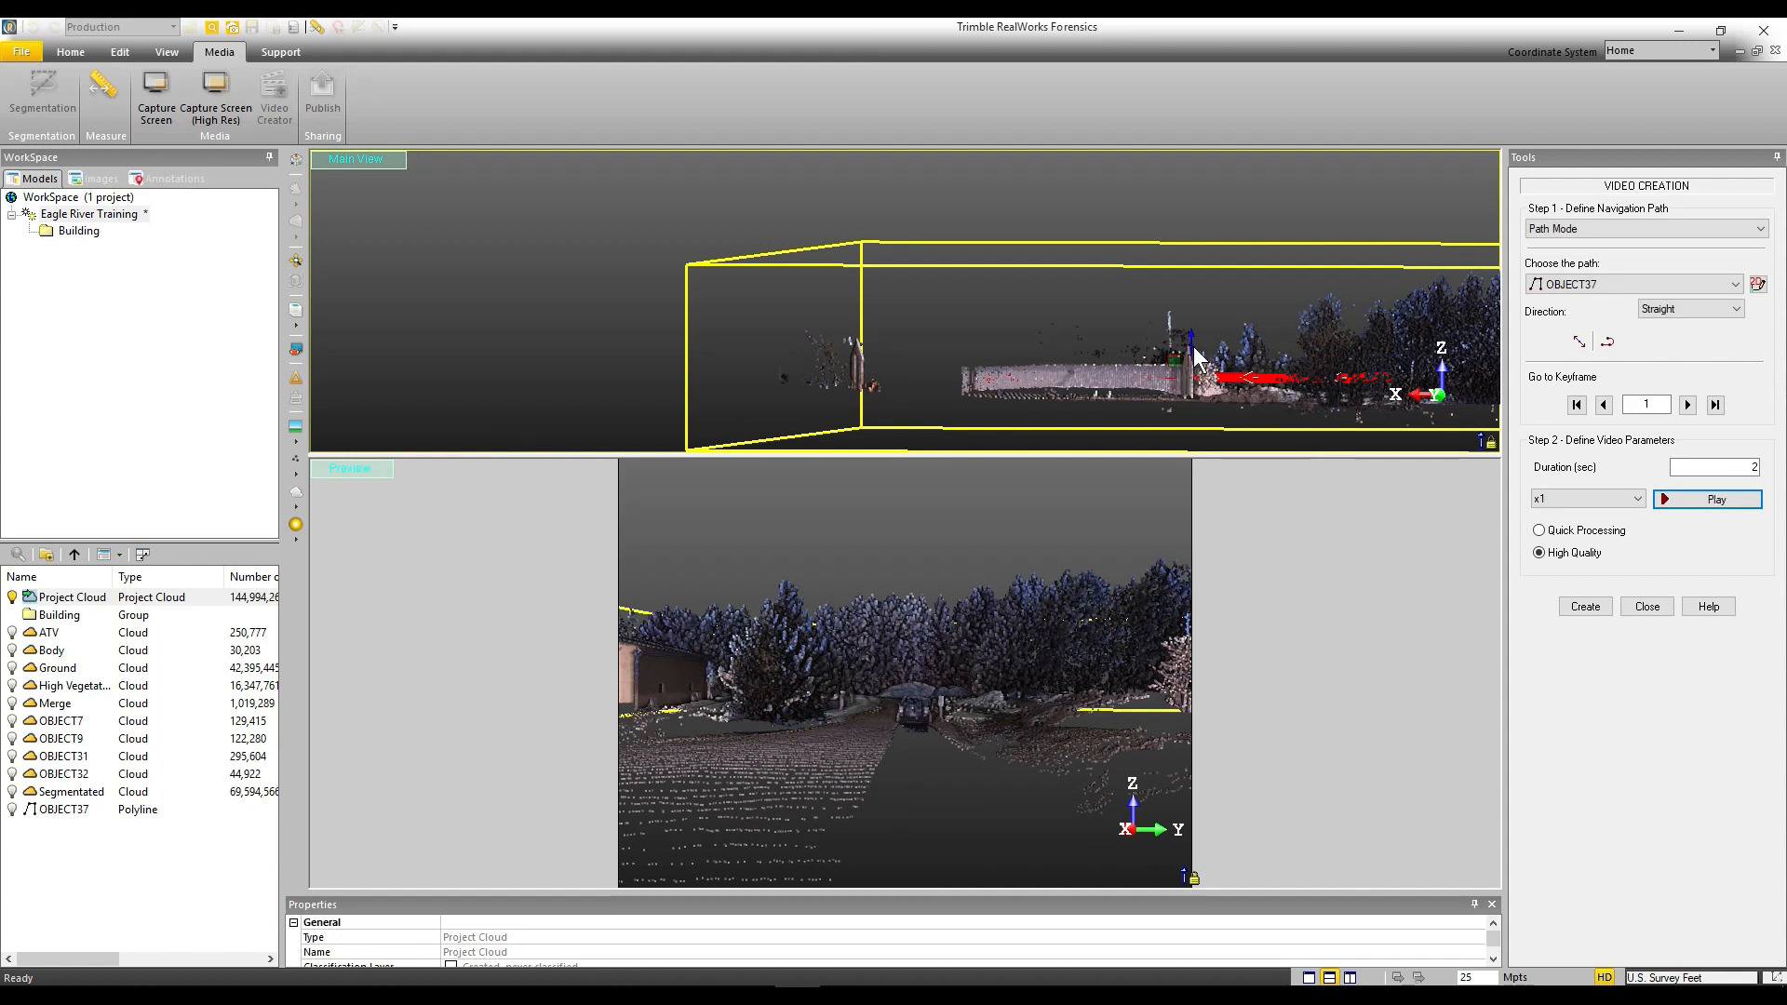
Raise the navigation path higher above the ground in the Main View
scroll(1198, 358, "up", 8)
mouse_move(895, 334)
left_mouse_down()
mouse_move(1021, 354)
mouse_move(990, 347)
left_mouse_up()
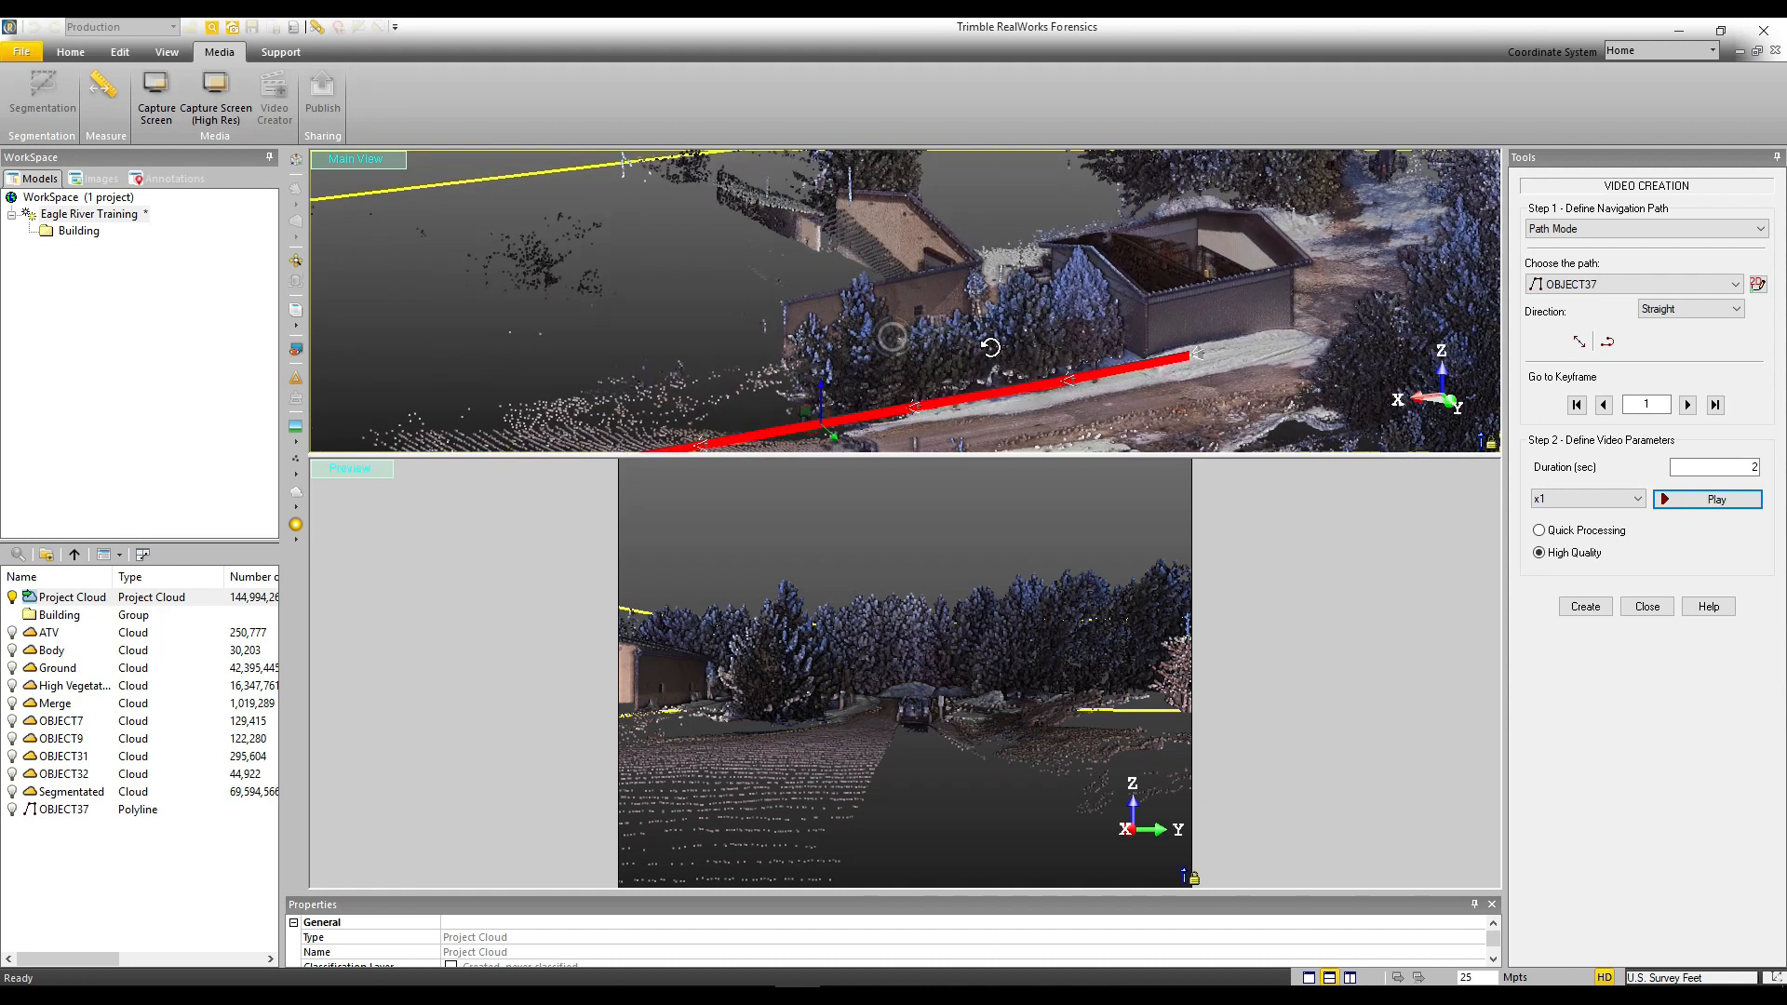
left_click_drag(824, 381, 829, 353)
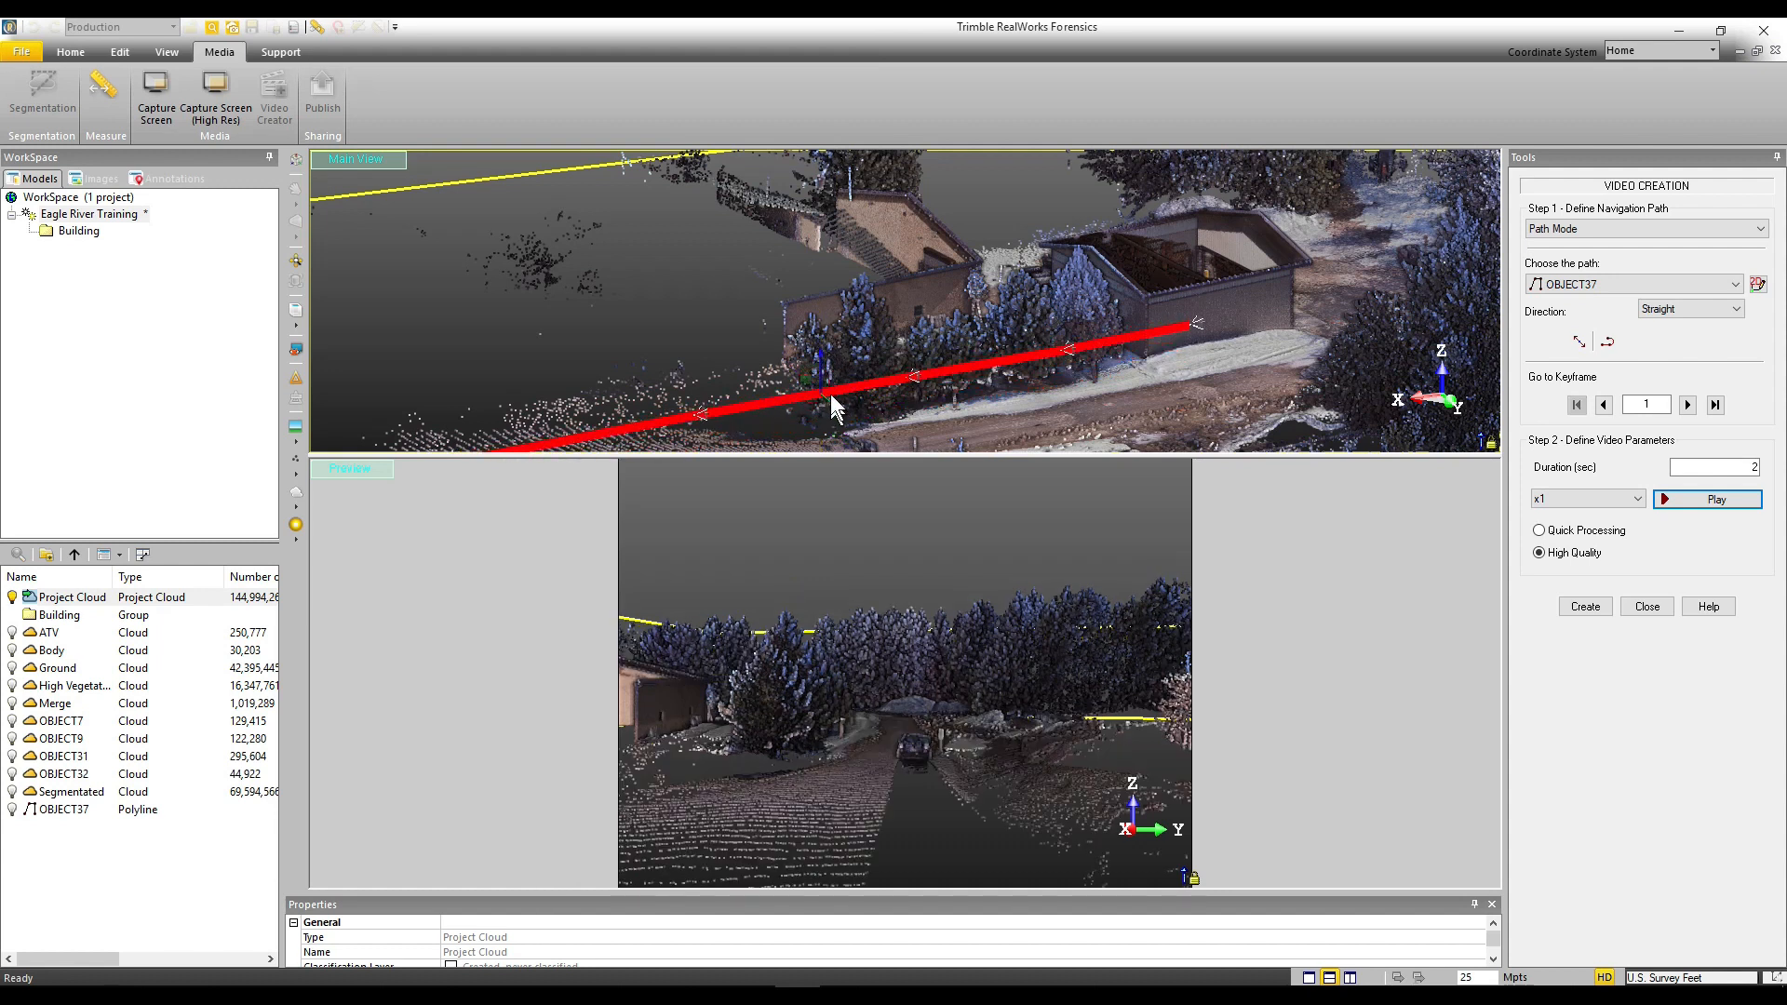
Shift the navigation path forward along the dirt road towards the parked vehicle, and lower it slightly
scroll(835, 383, "up", 2)
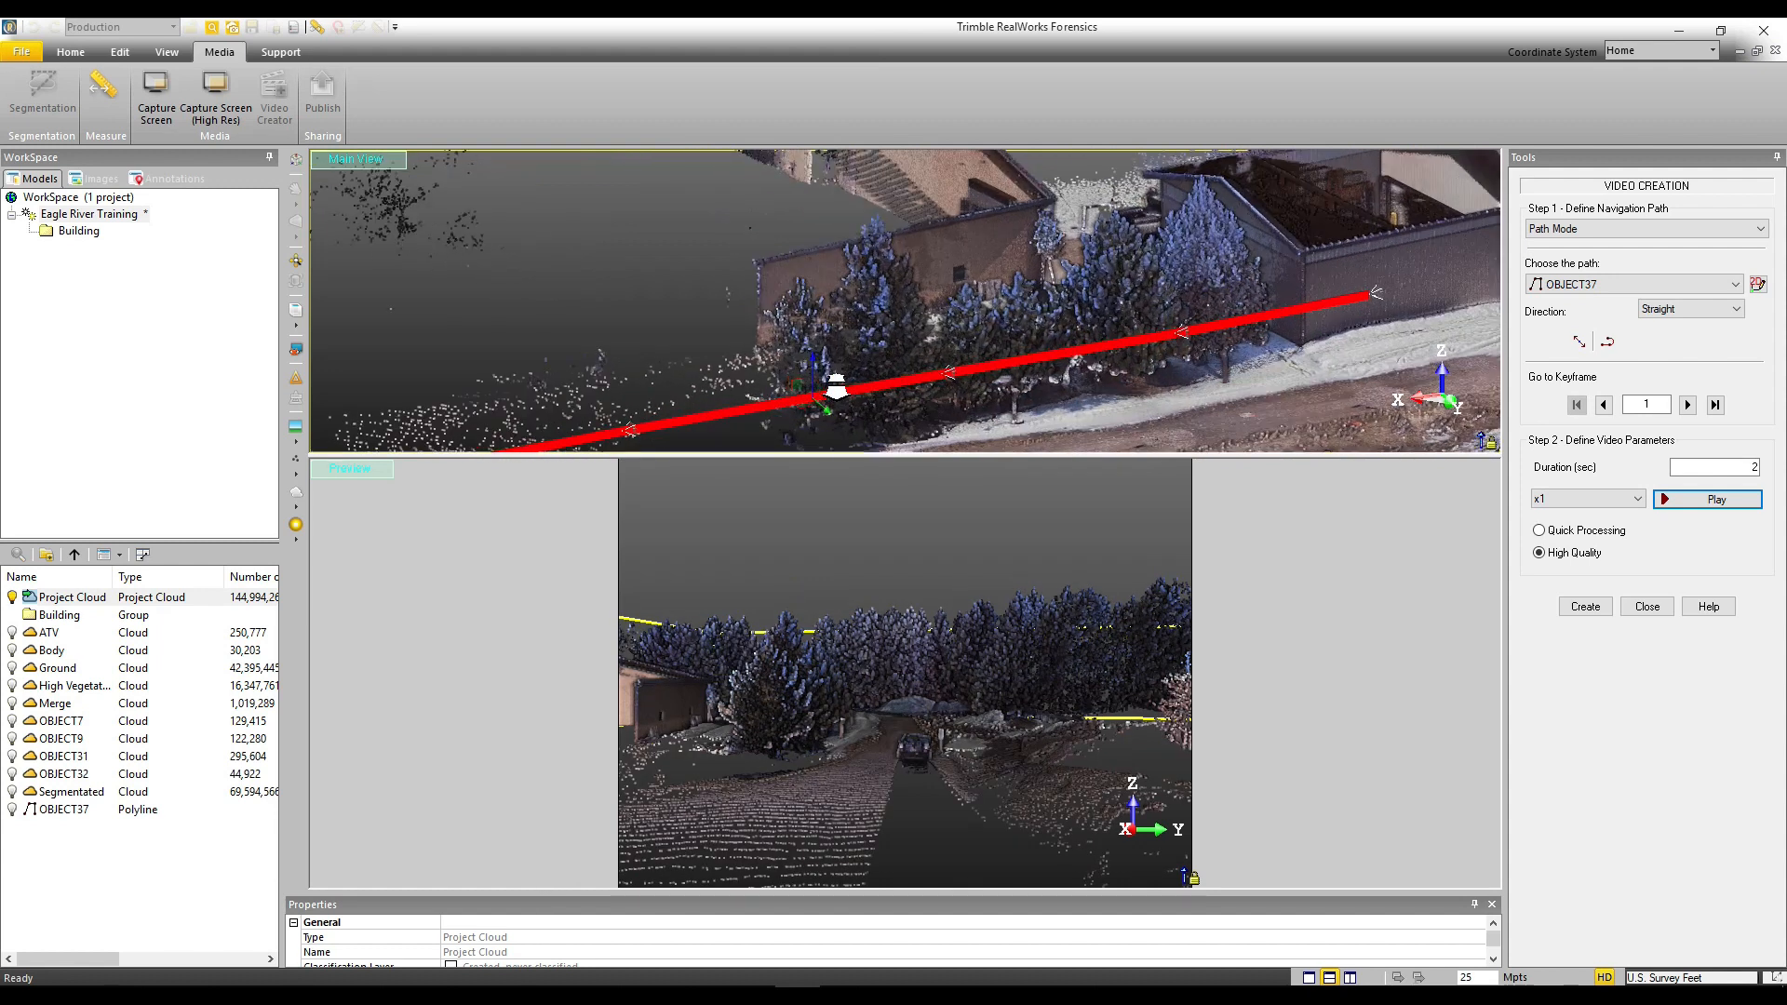
left_click_drag(795, 395, 1088, 366)
scroll(1153, 355, "down", 3)
scroll(1180, 371, "up", 1)
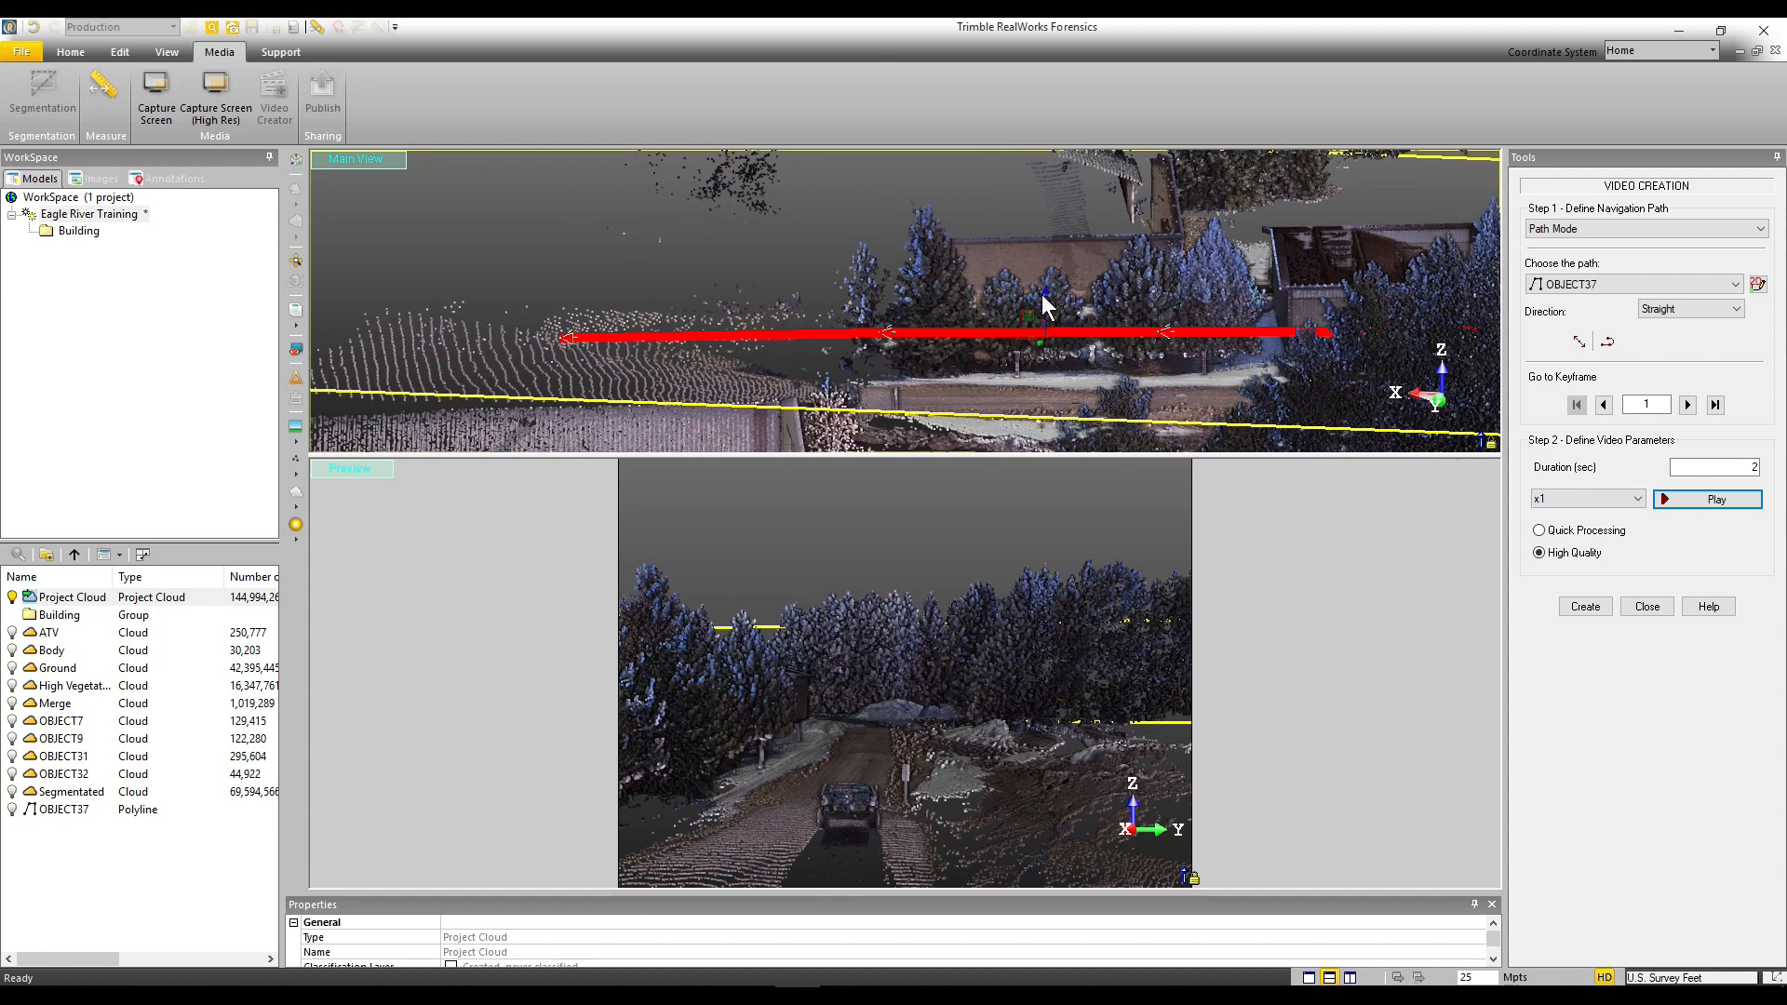
left_click_drag(1044, 292, 1046, 315)
middle_click_drag(1065, 368, 1037, 359)
Set the video duration to 5 seconds and play the preview along the path
double_click(1745, 468)
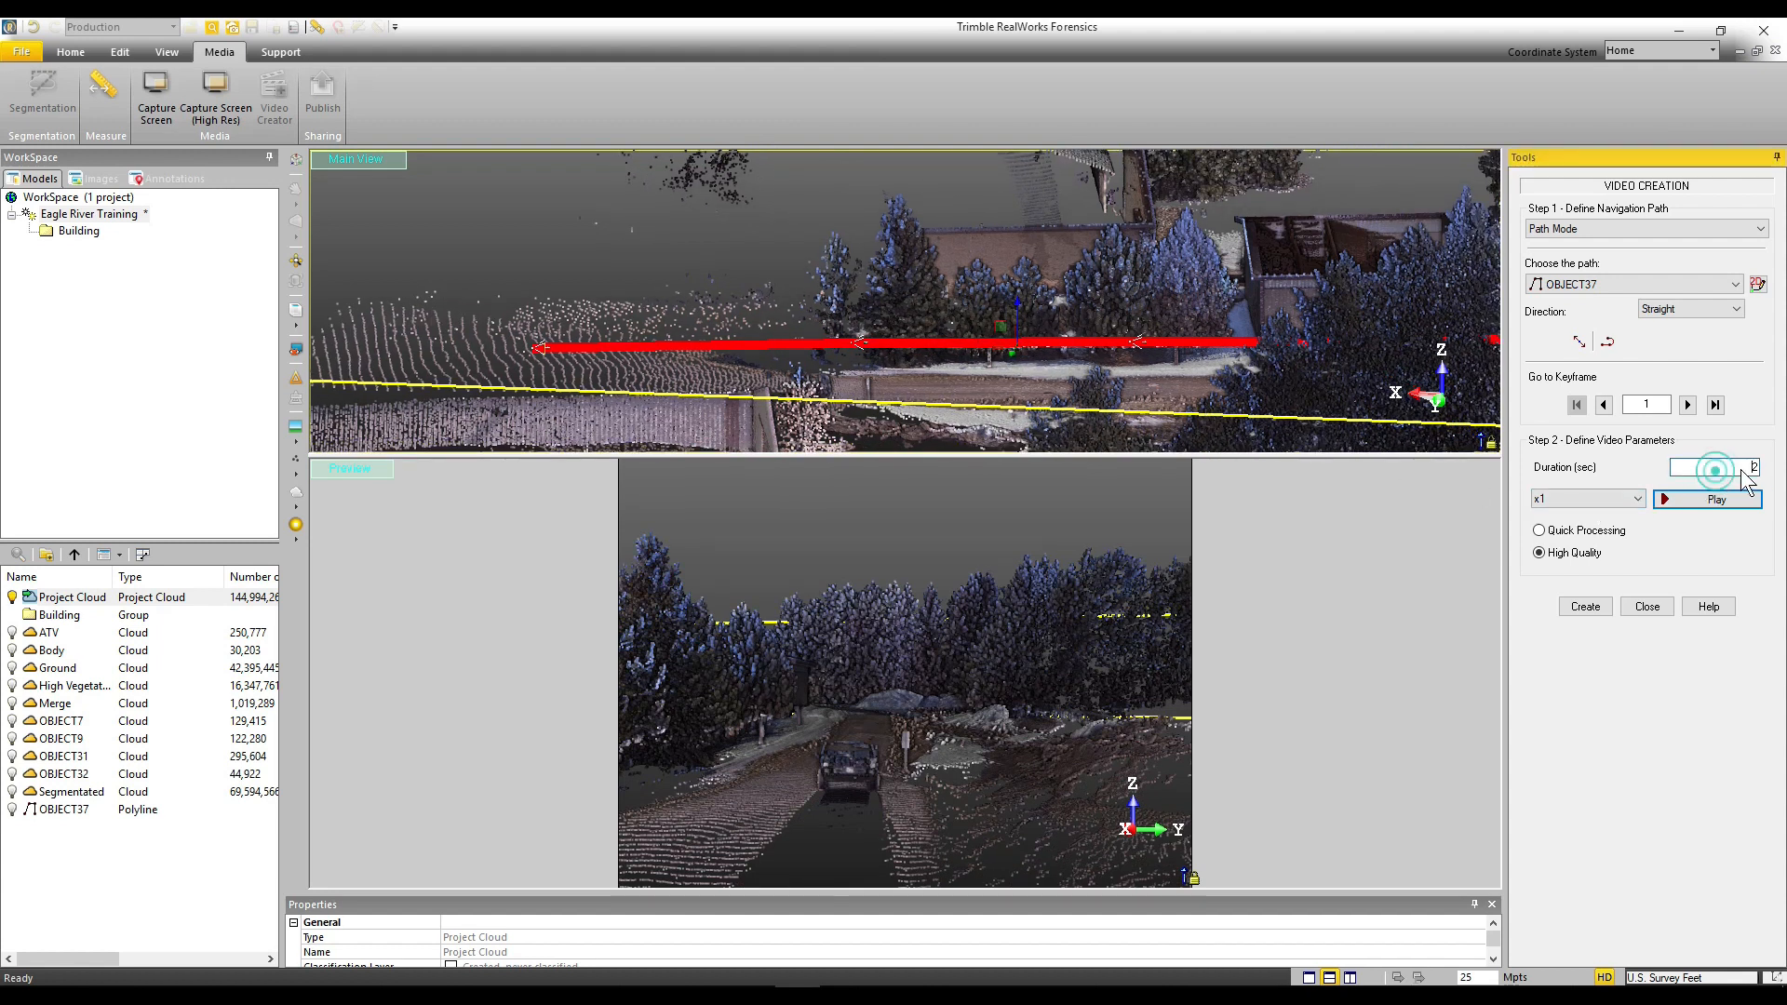
type("5")
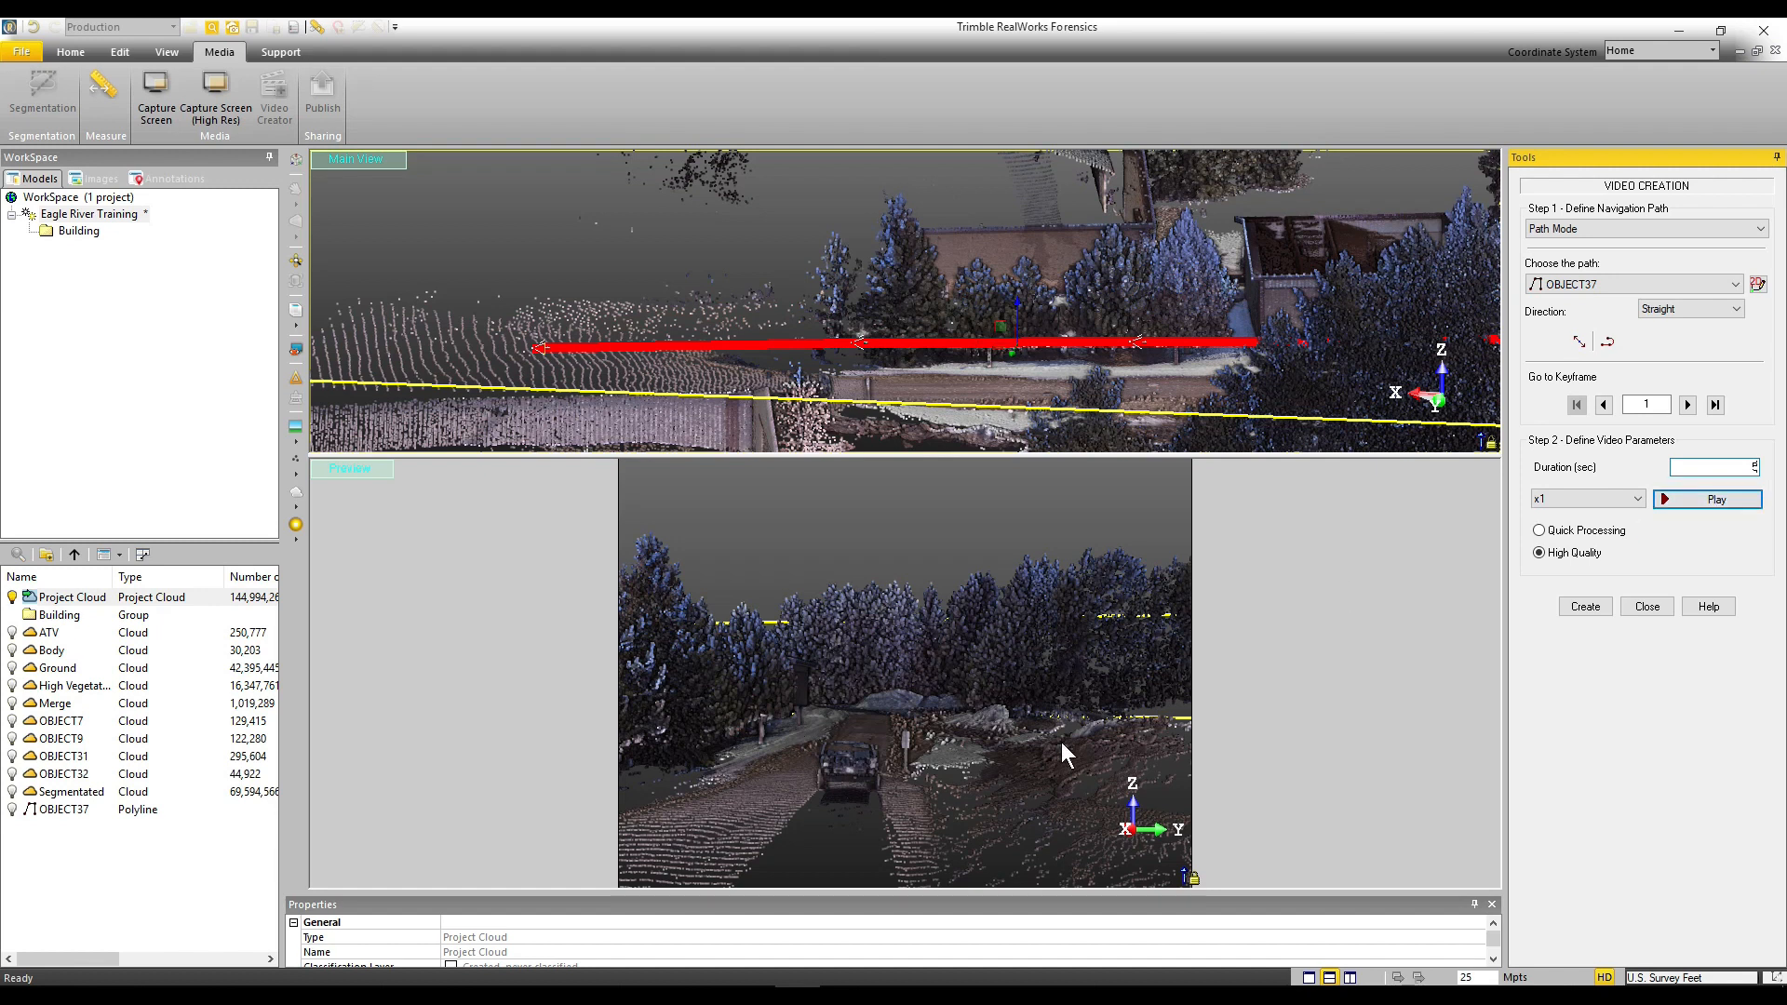
left_click(1703, 509)
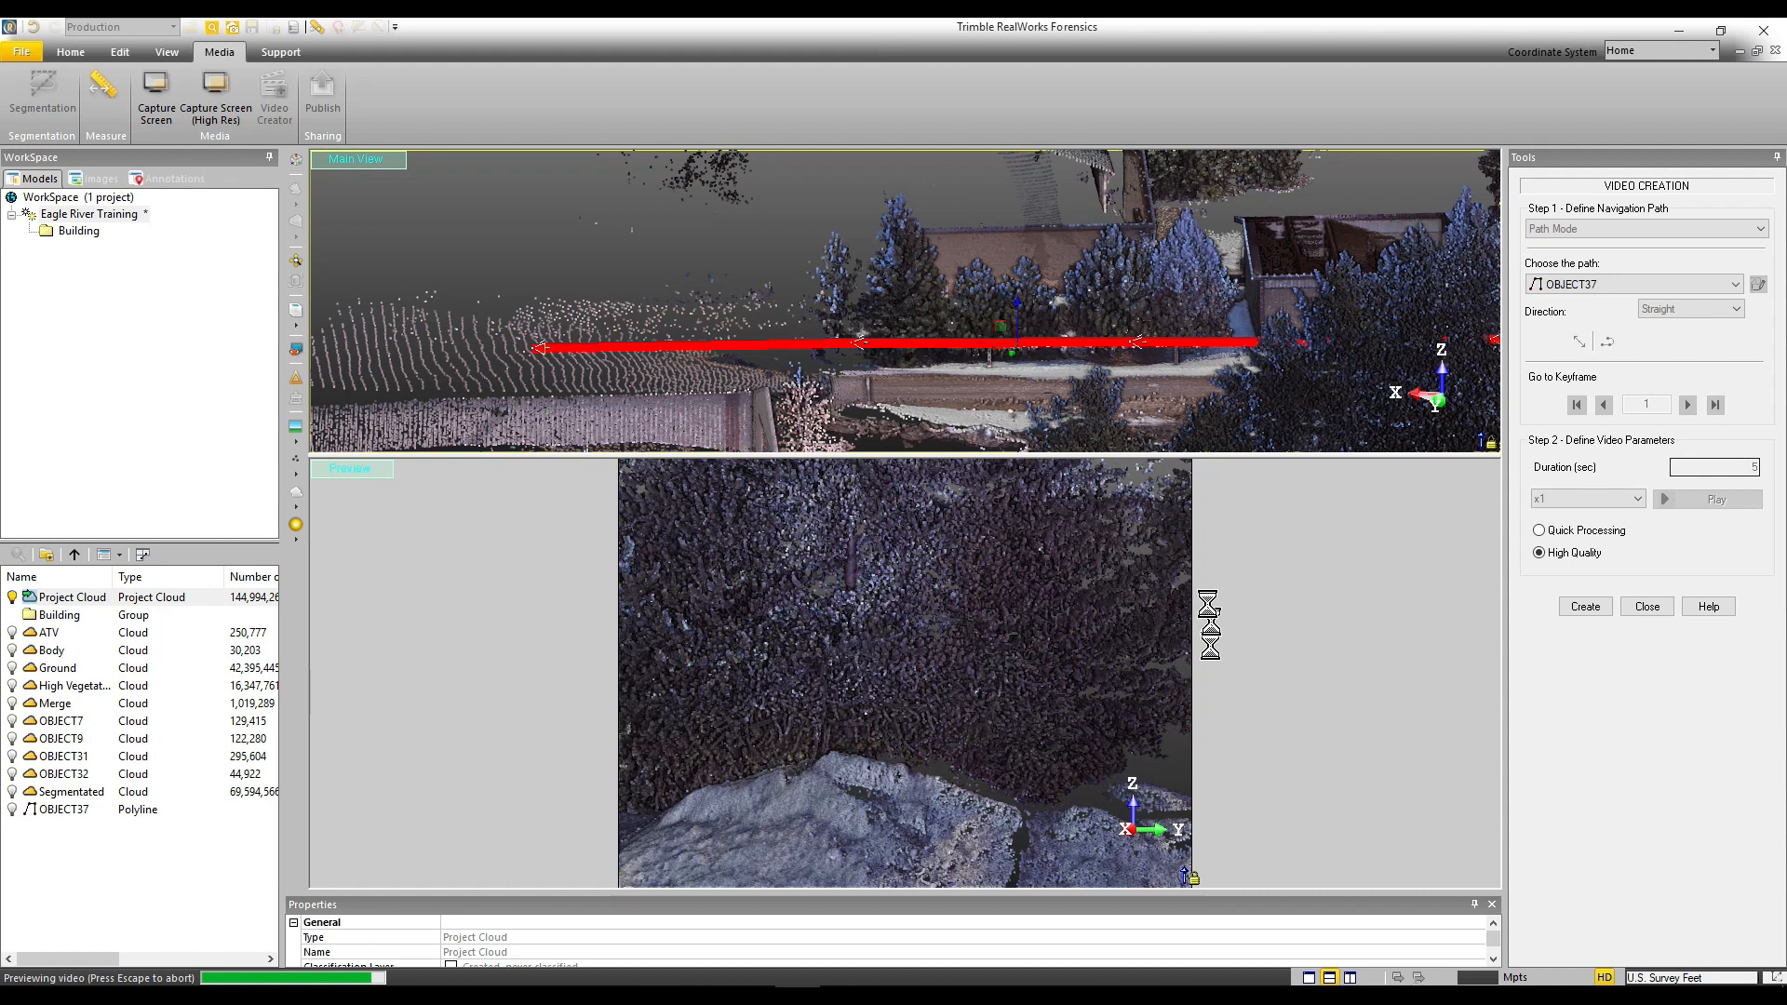
Reverse the direction of the navigation path and play the preview again
right_click(1033, 345)
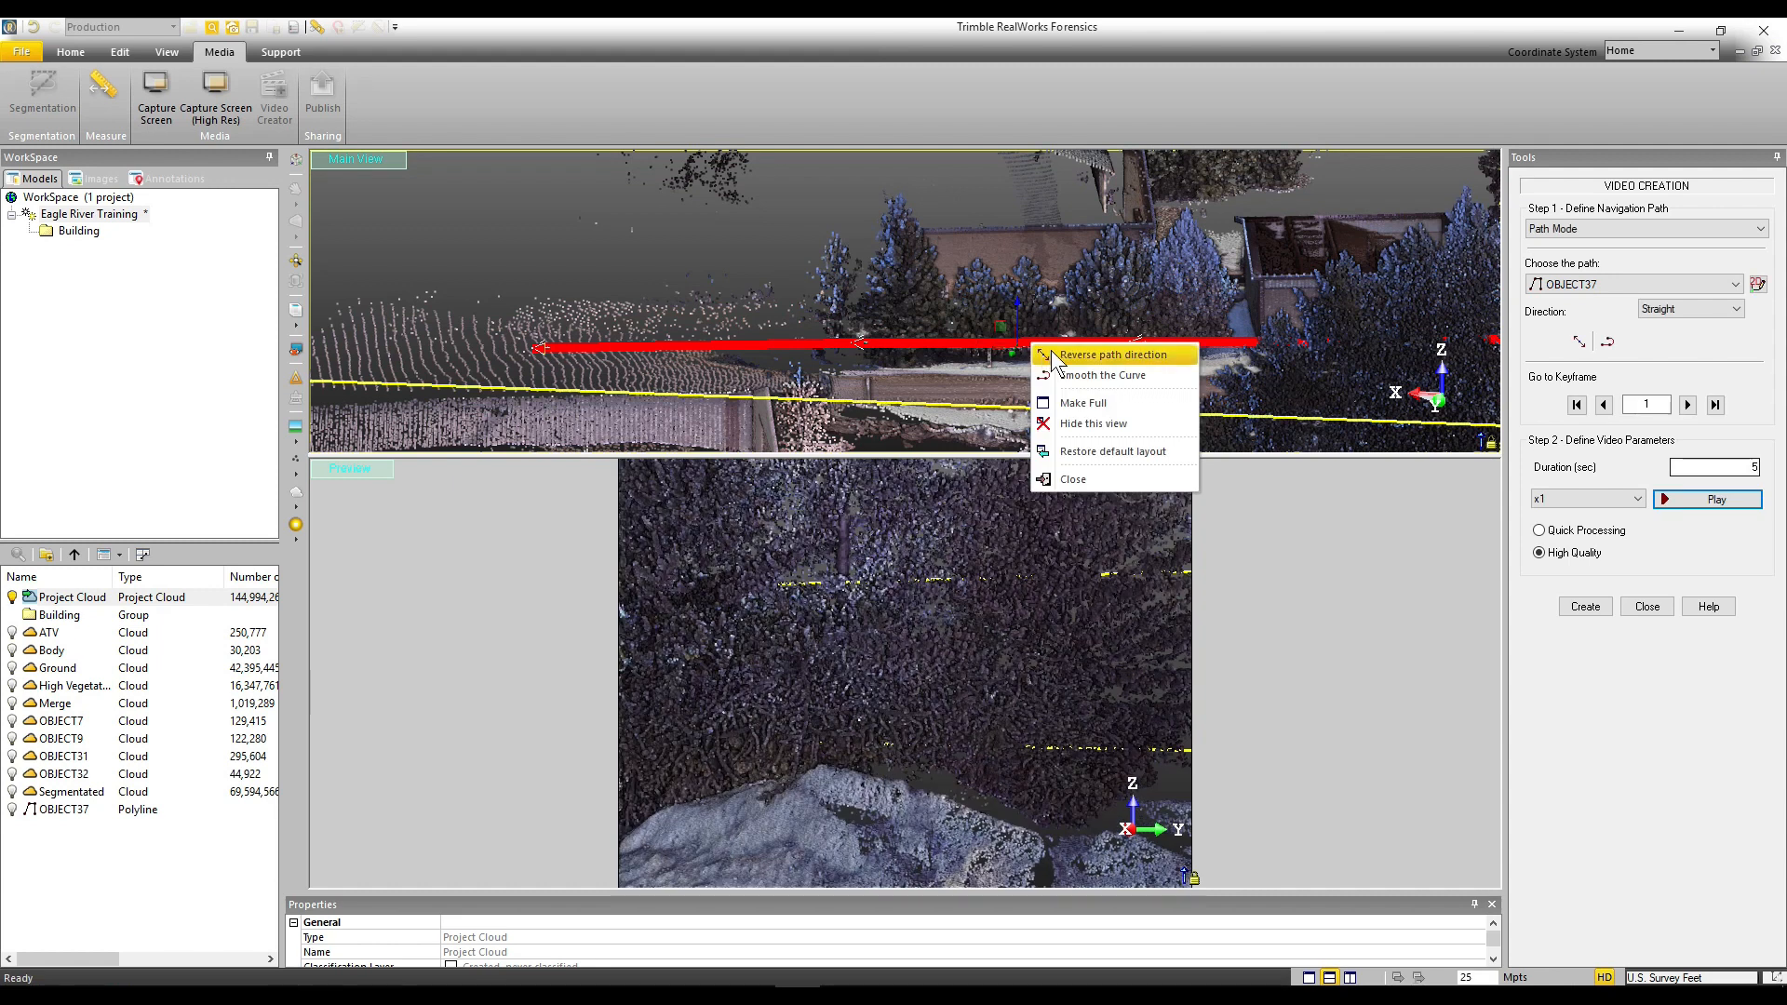
left_click(1063, 353)
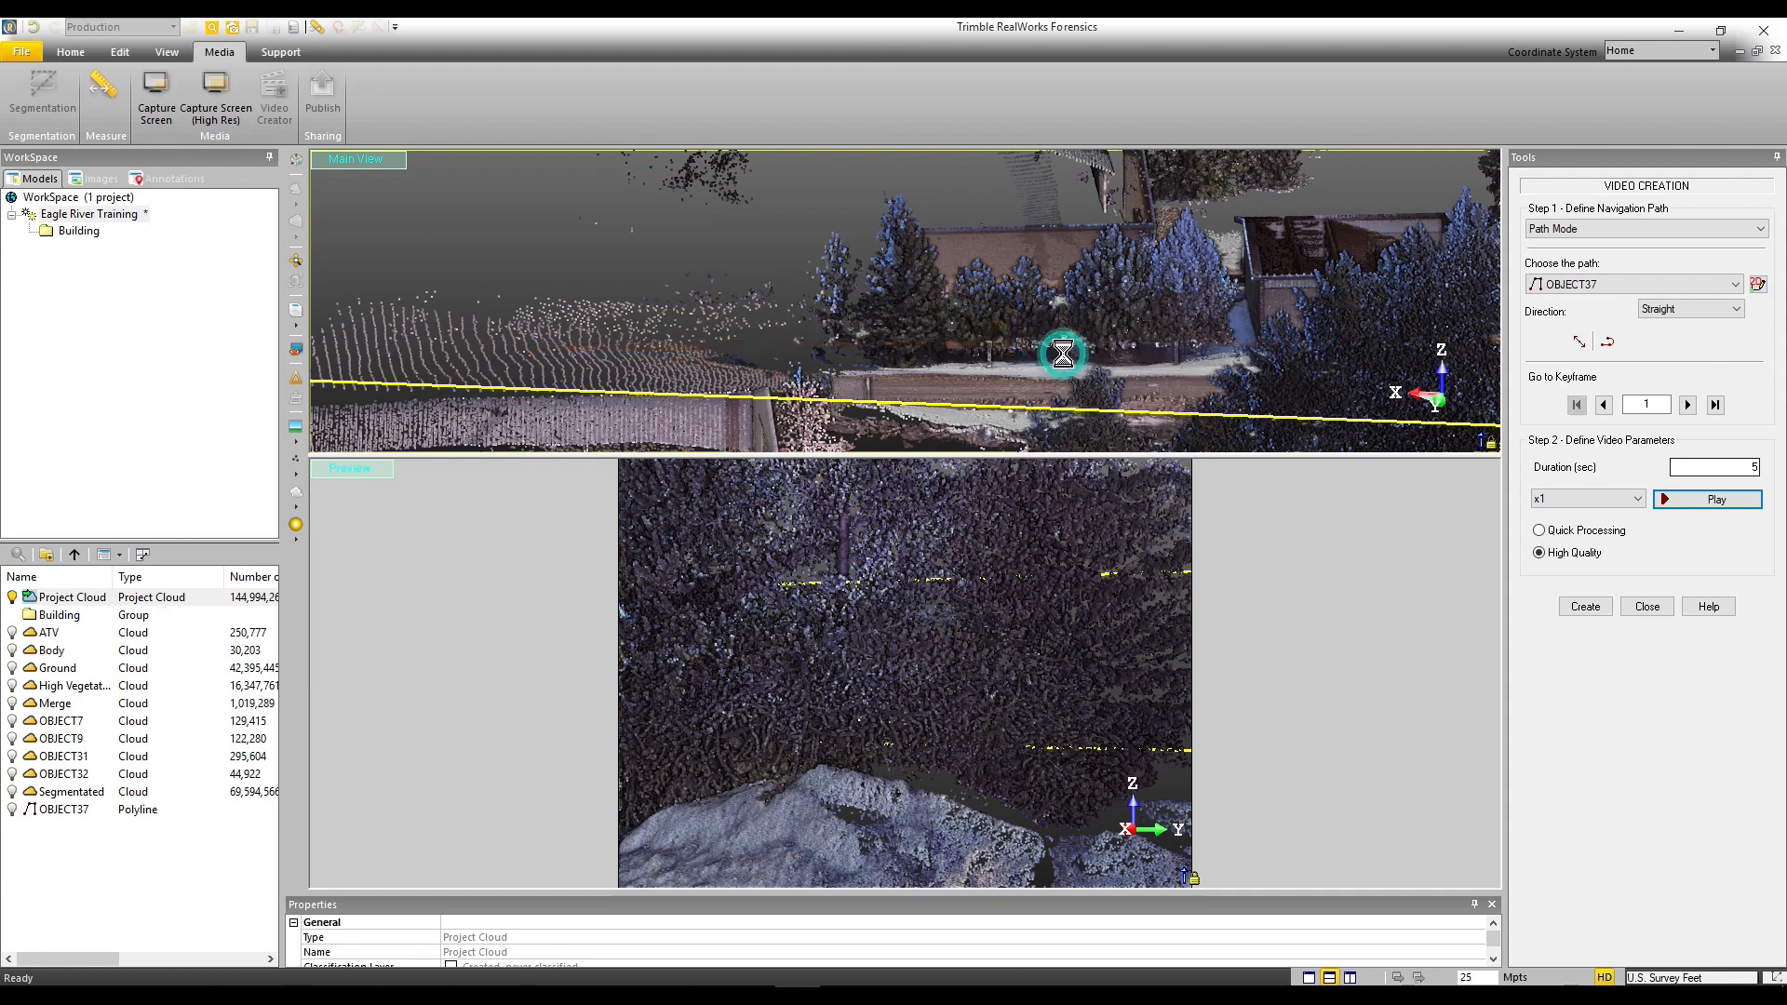
left_click(1696, 500)
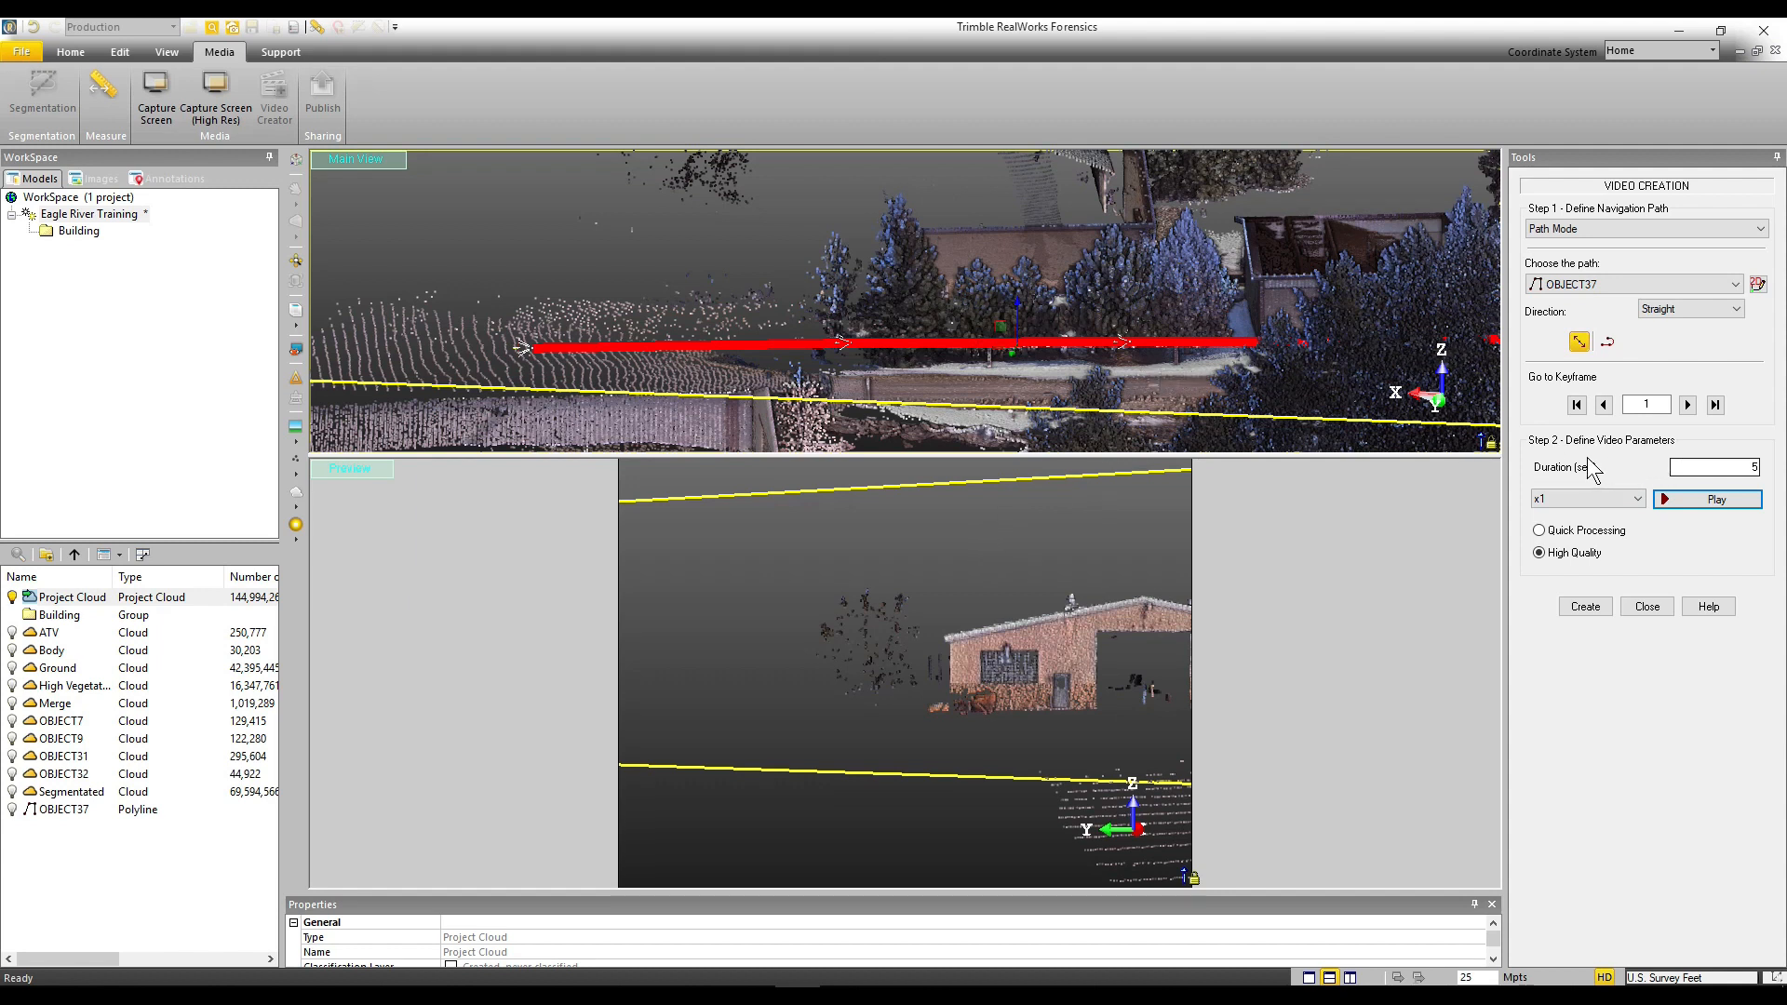
Create the video from the reversed navigation path
left_click_drag(1699, 464, 1763, 464)
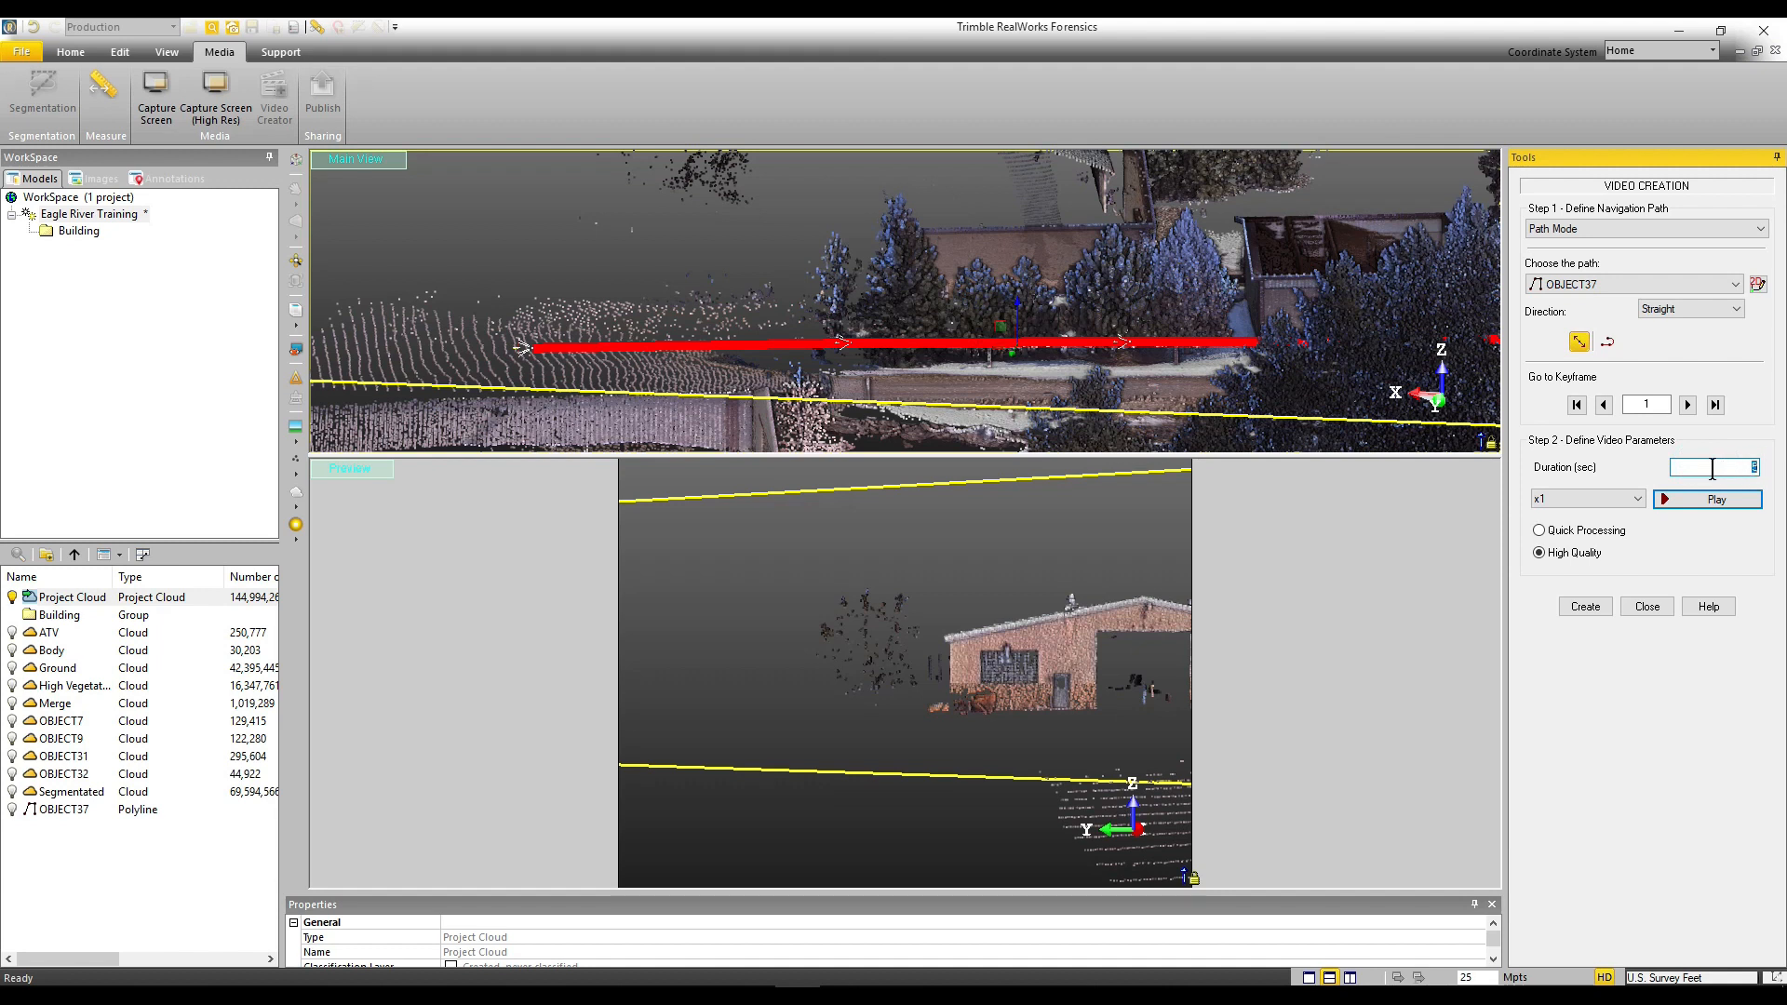
left_click(1574, 608)
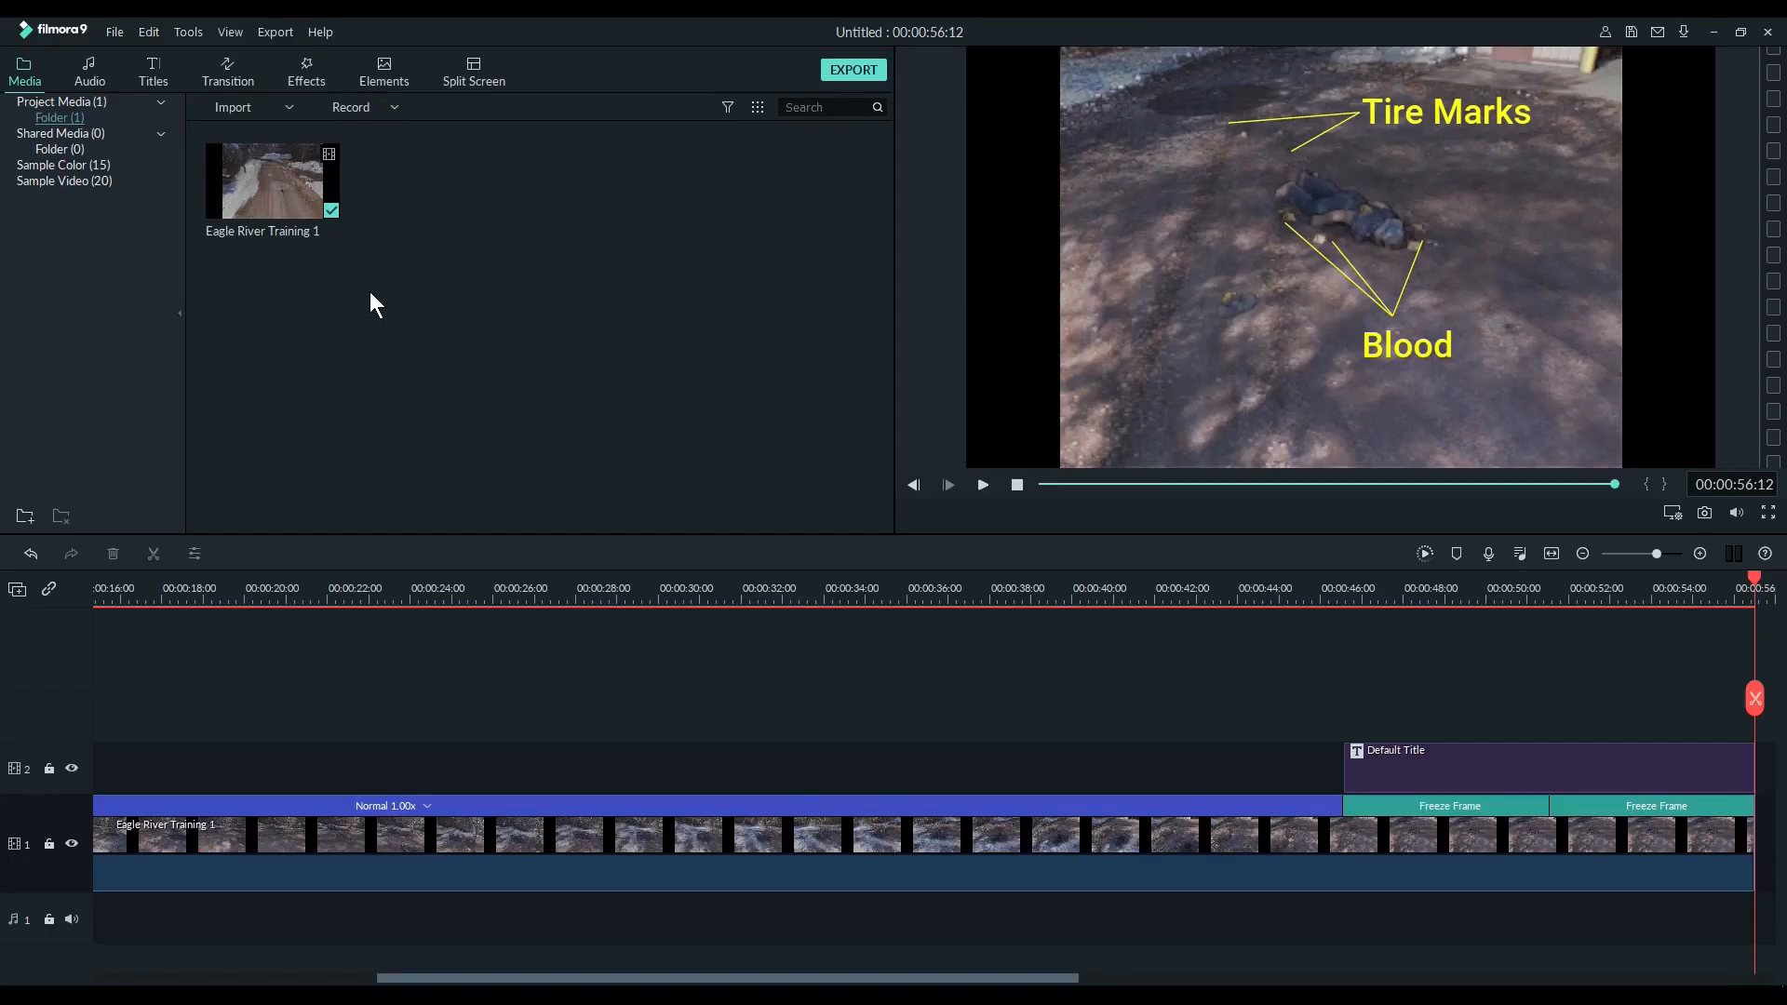